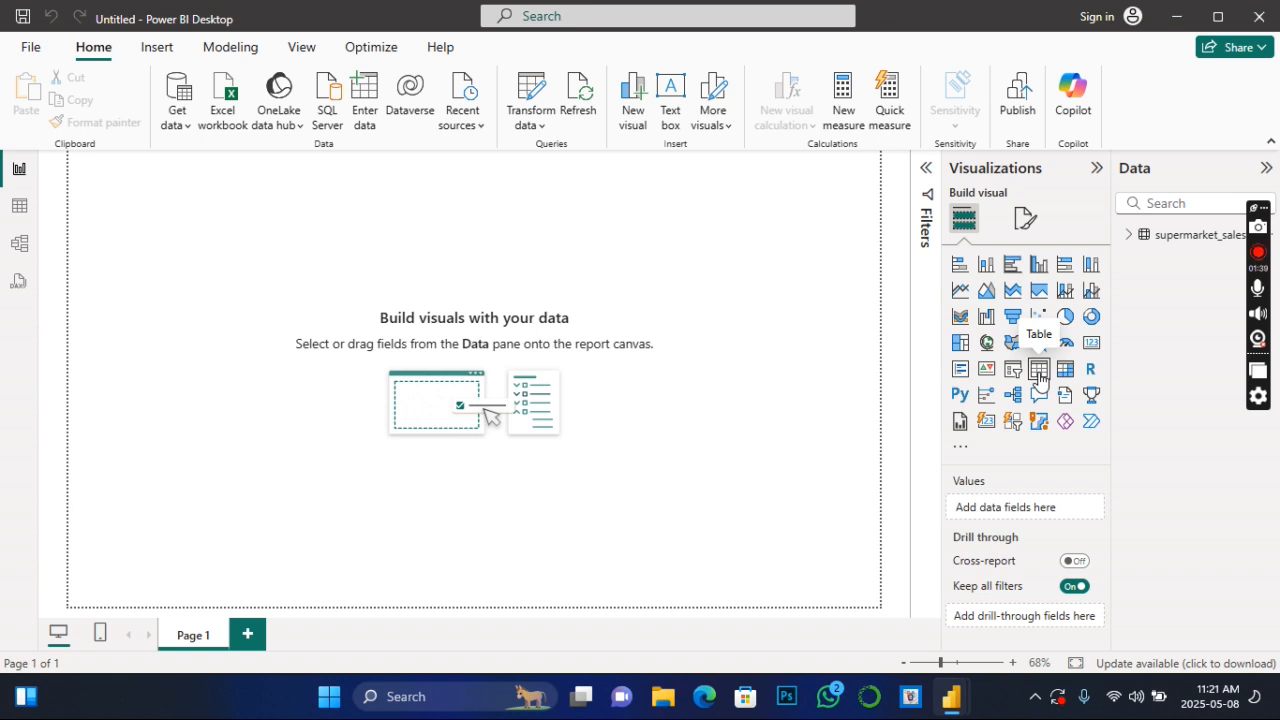
- Insert a table visual on Page 1, enlarge it, and fill it with the City and Tax 5% fields from supermarket_sales
click(1129, 236)
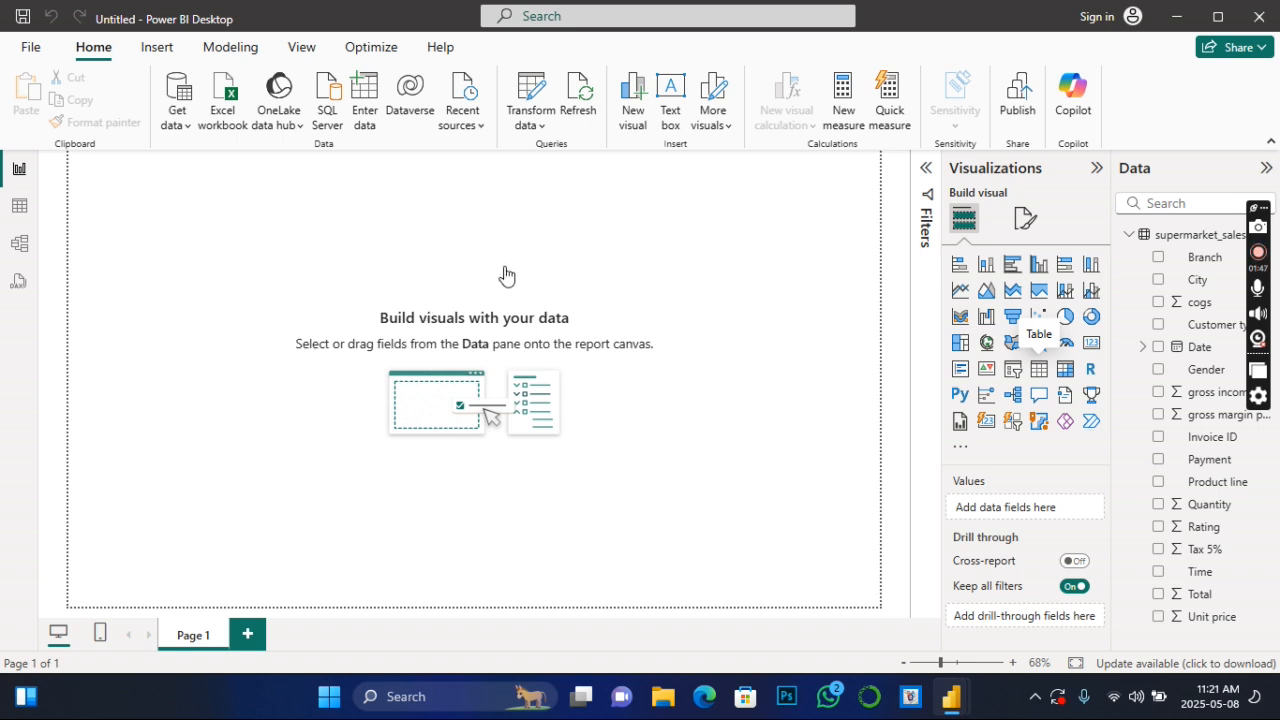
click(1050, 372)
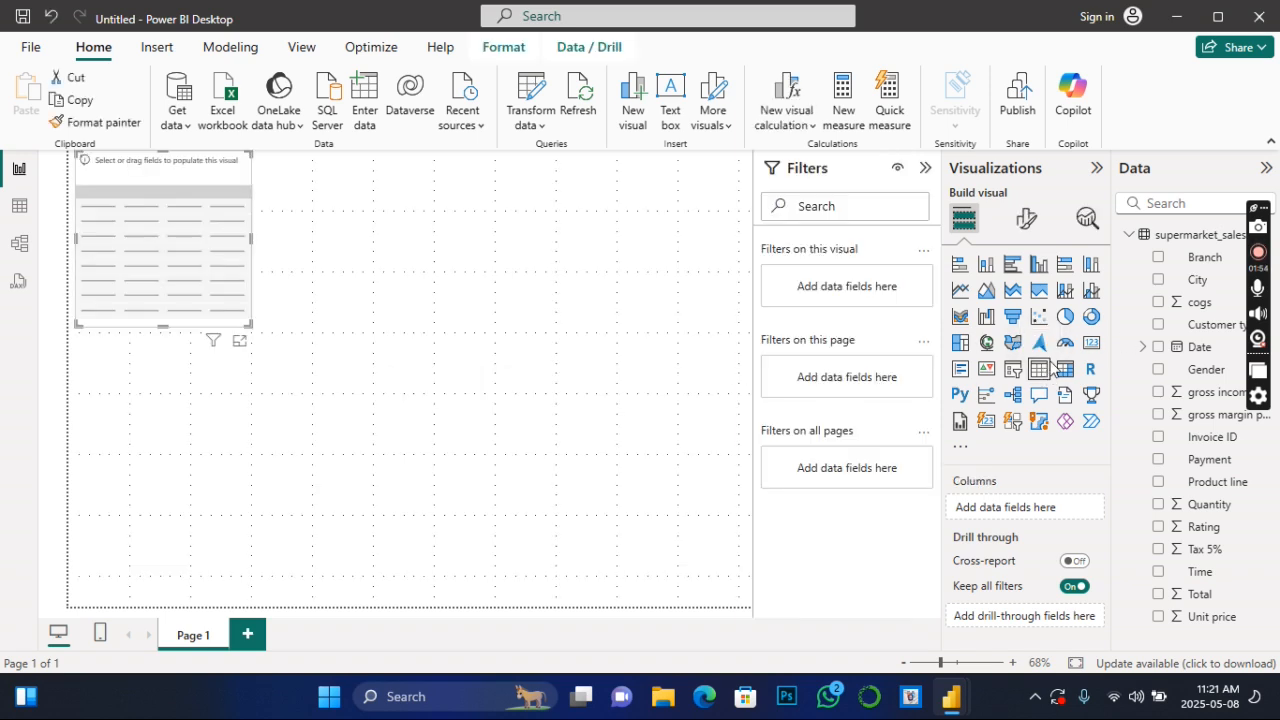
drag(199, 301, 314, 465)
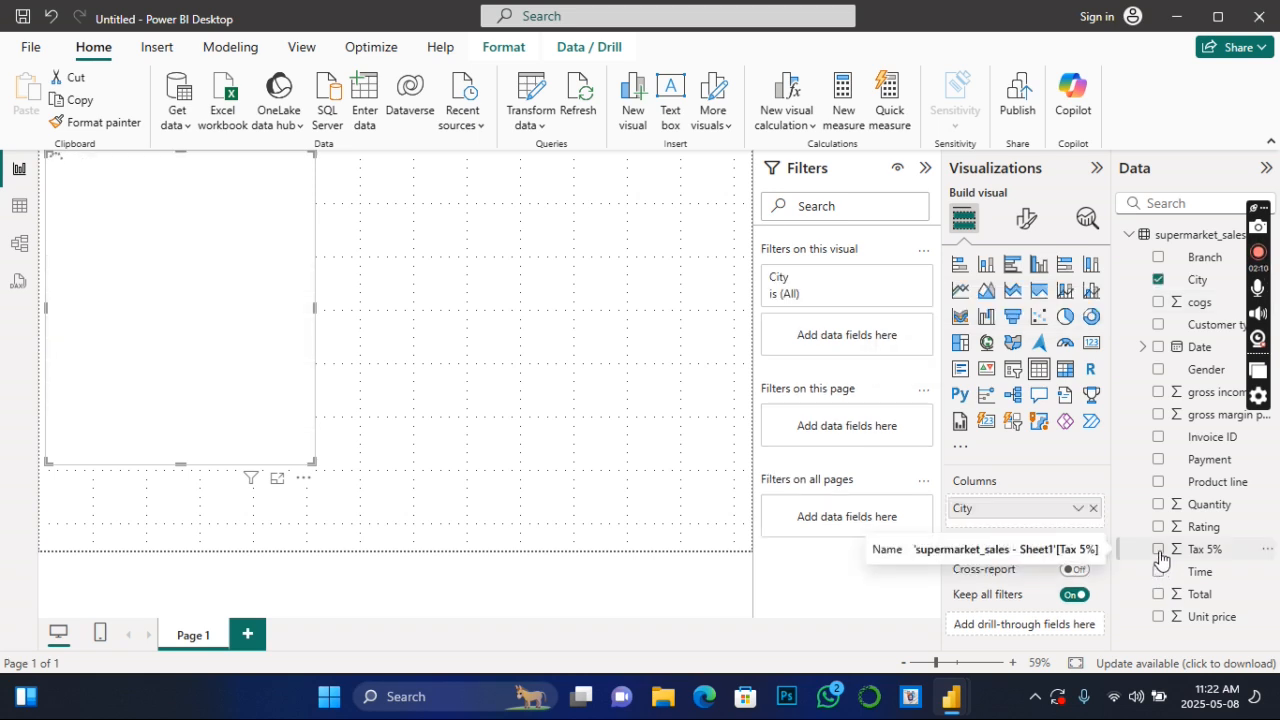
click(1159, 552)
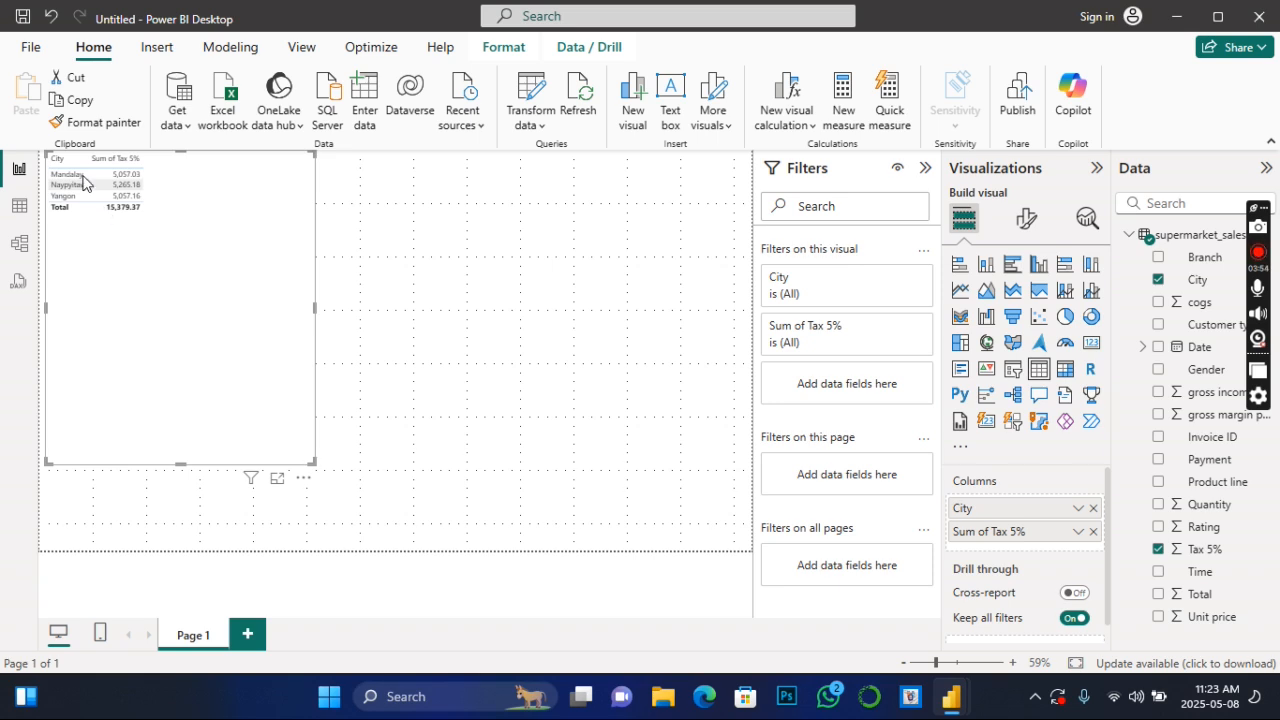
- Resize the city tax table on Page 1 and reposition it near the middle of the page
drag(315, 465, 203, 212)
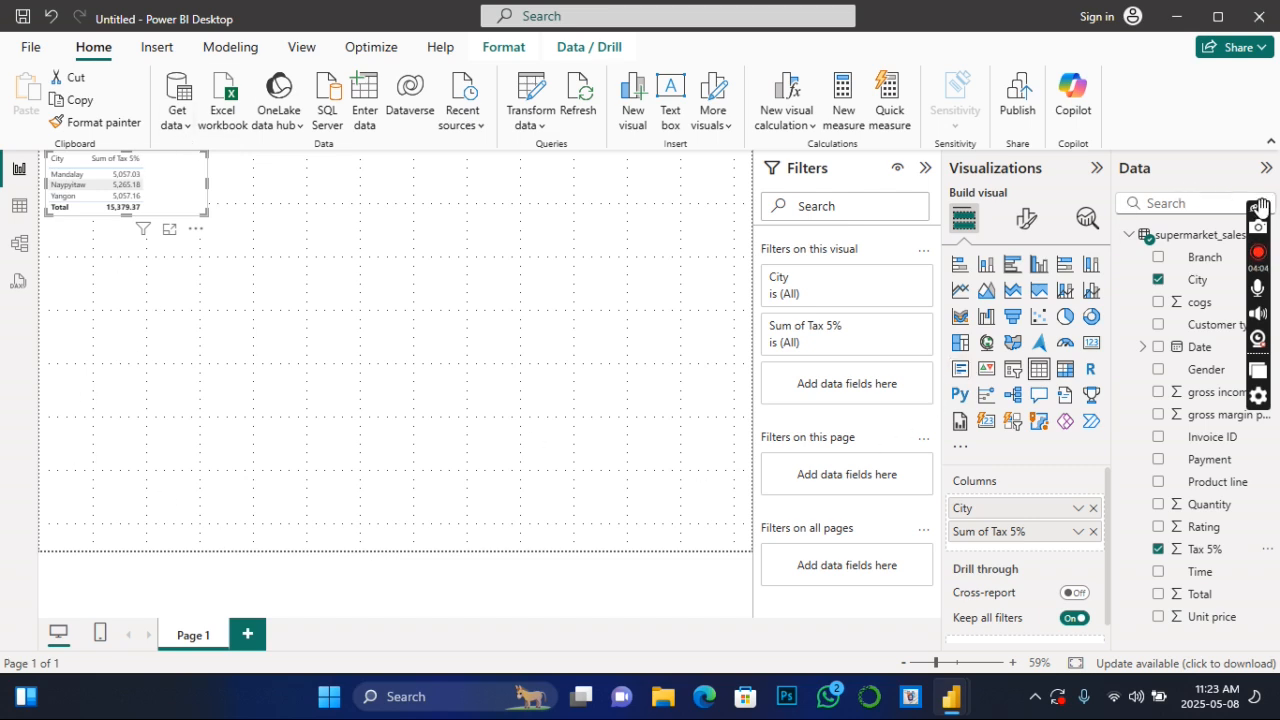
drag(1260, 207, 1260, 191)
drag(1226, 108, 1264, 104)
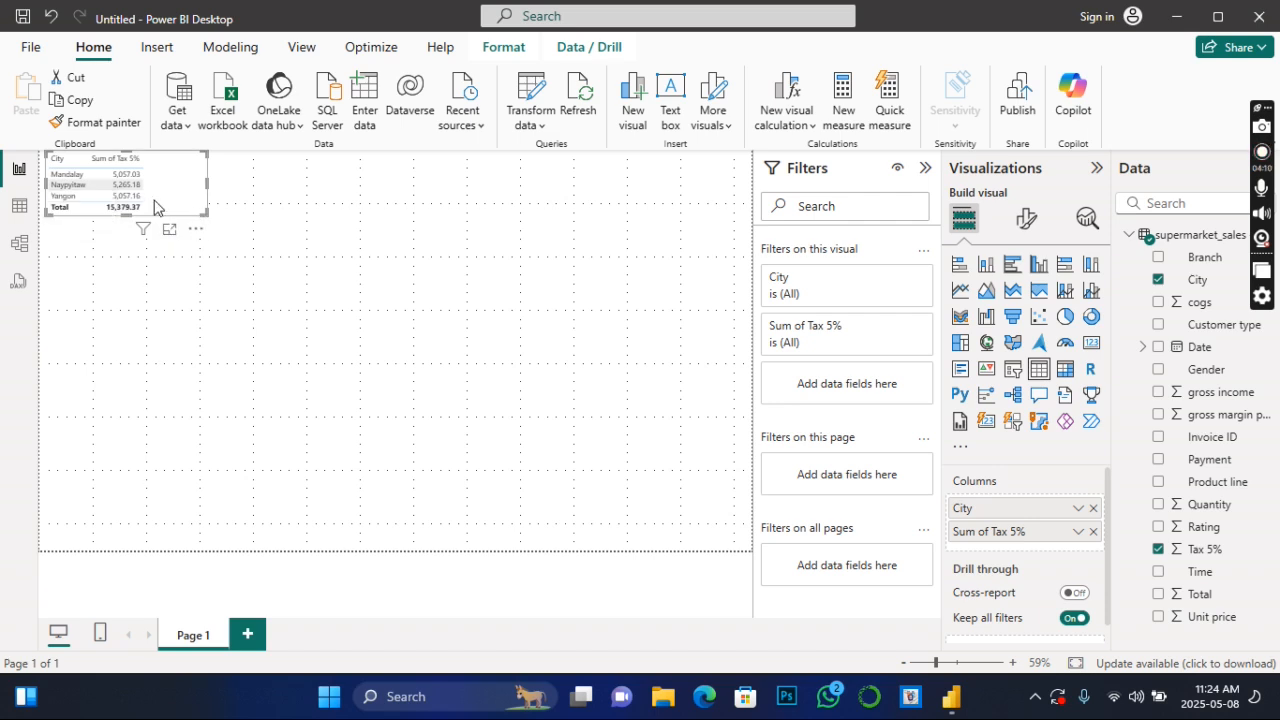
drag(169, 194, 207, 372)
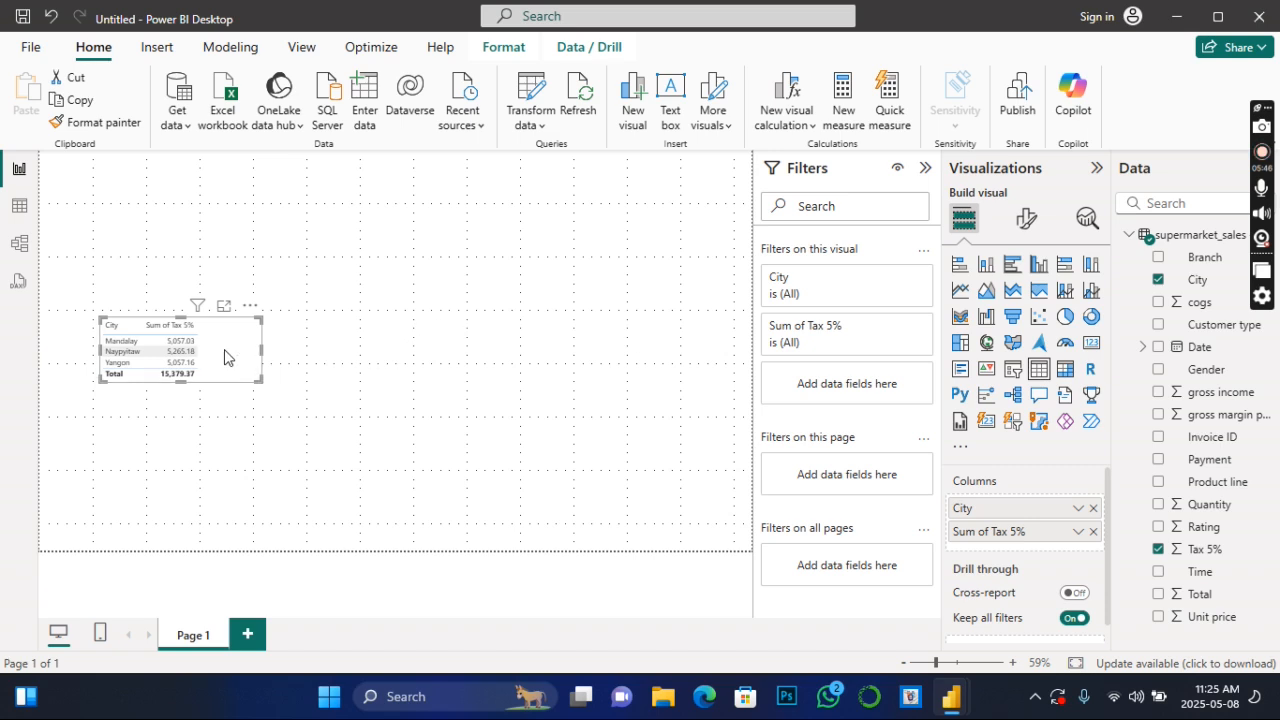
drag(258, 377, 416, 499)
drag(316, 368, 453, 270)
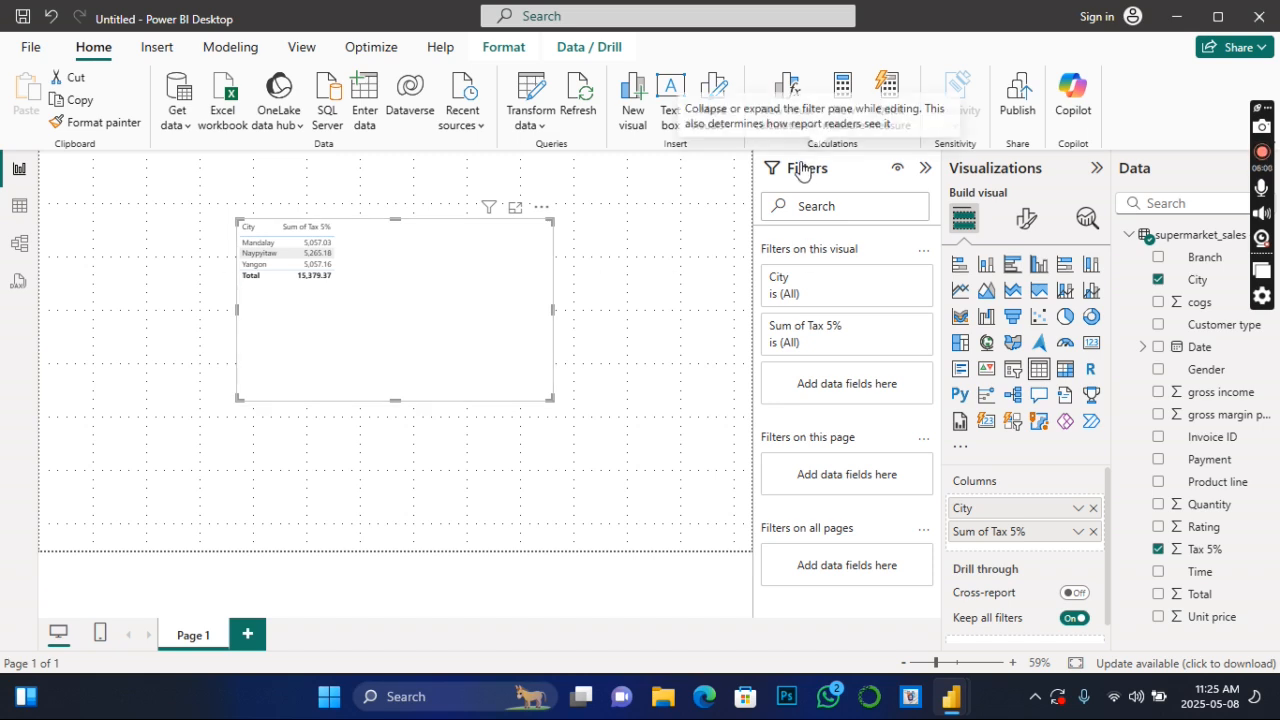
- Convert the city tax table to a clustered bar chart, then enlarge it and place it around the middle of the page
click(1013, 266)
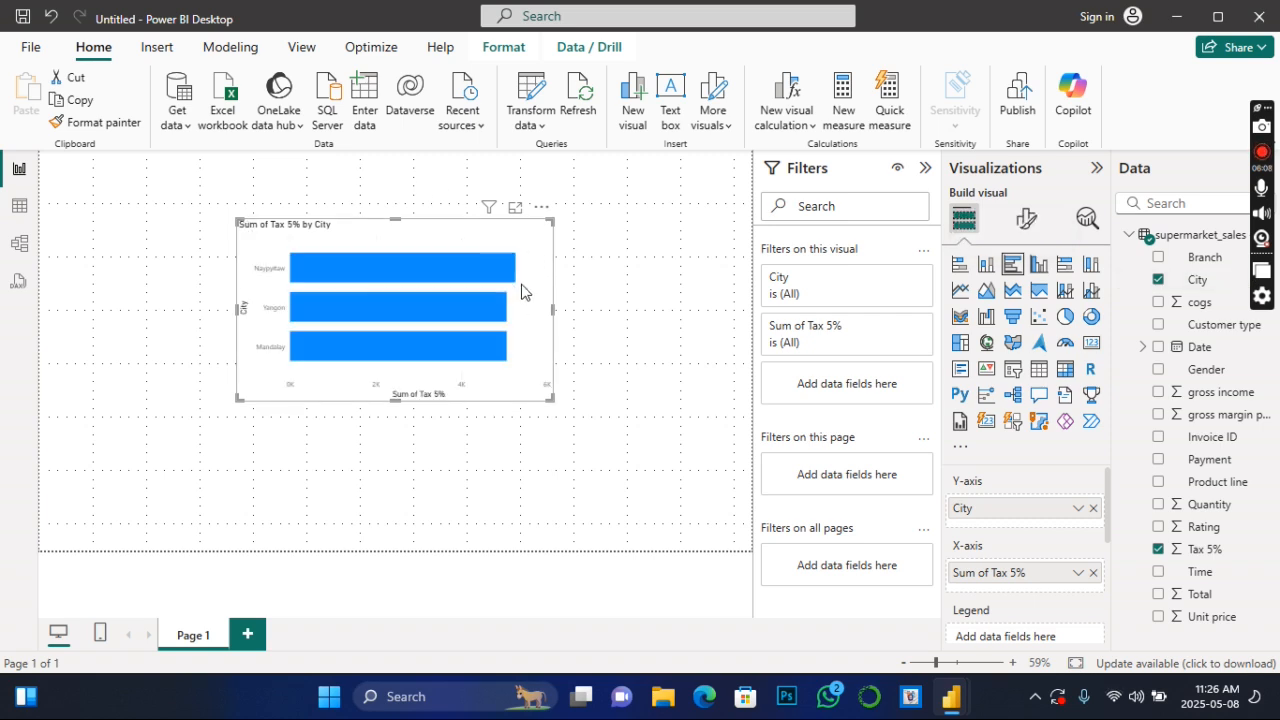
drag(550, 399, 580, 531)
drag(434, 237, 614, 191)
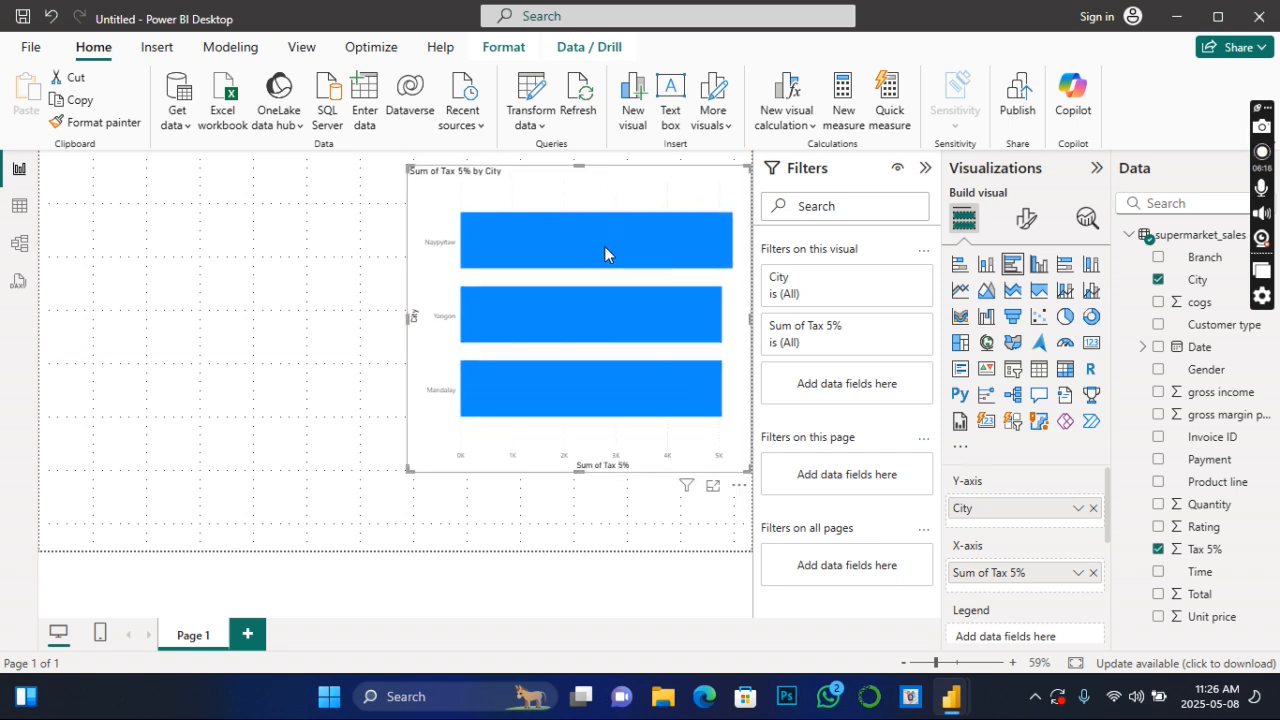
mouse_move(604, 246)
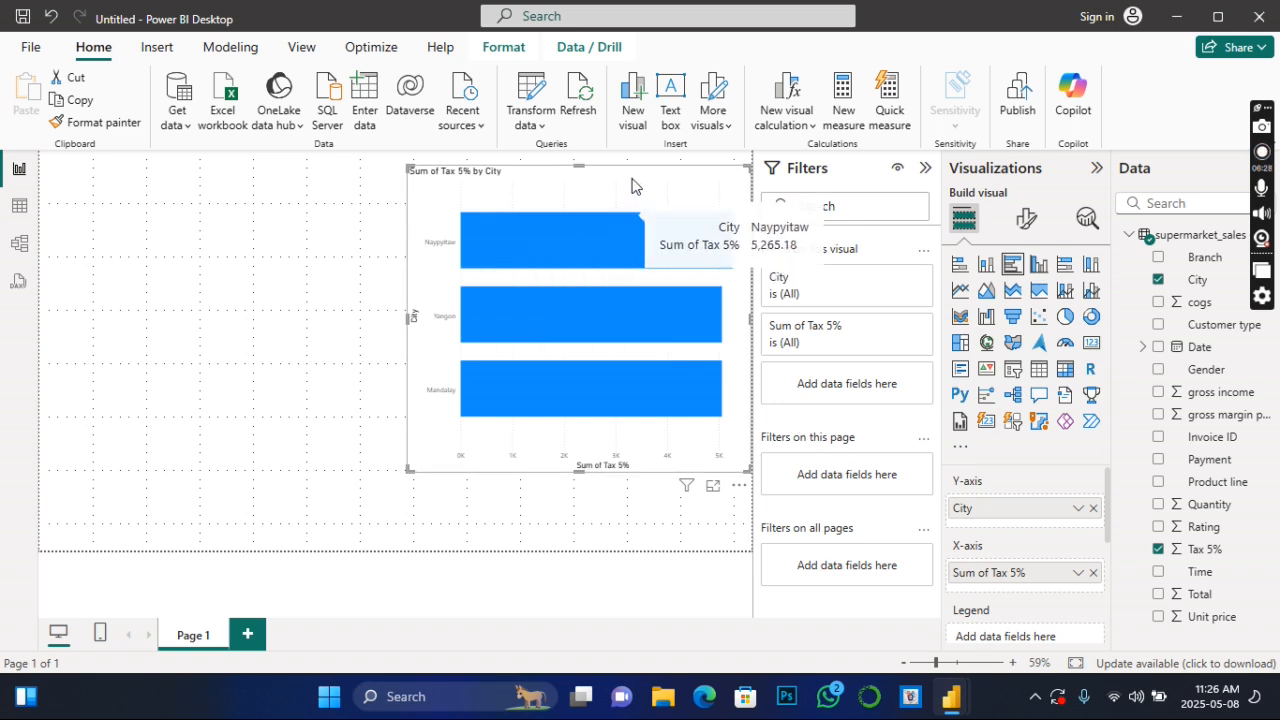
drag(633, 182, 574, 195)
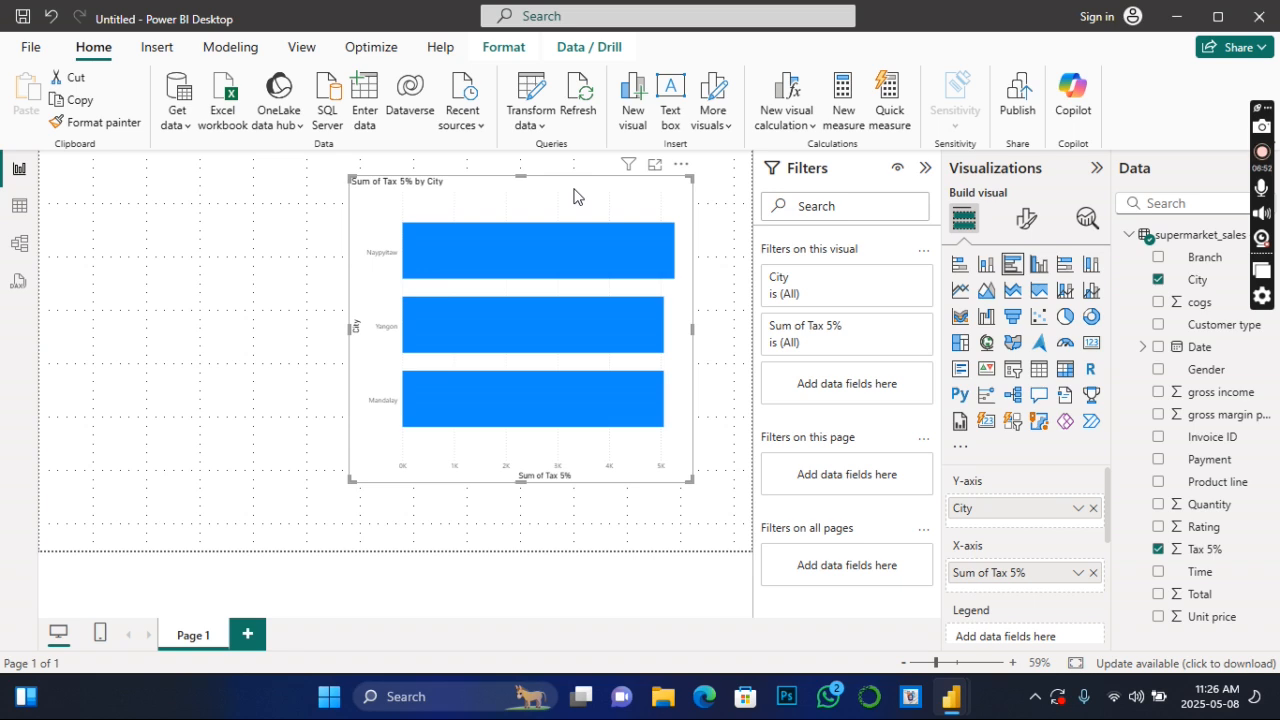
drag(574, 196, 487, 192)
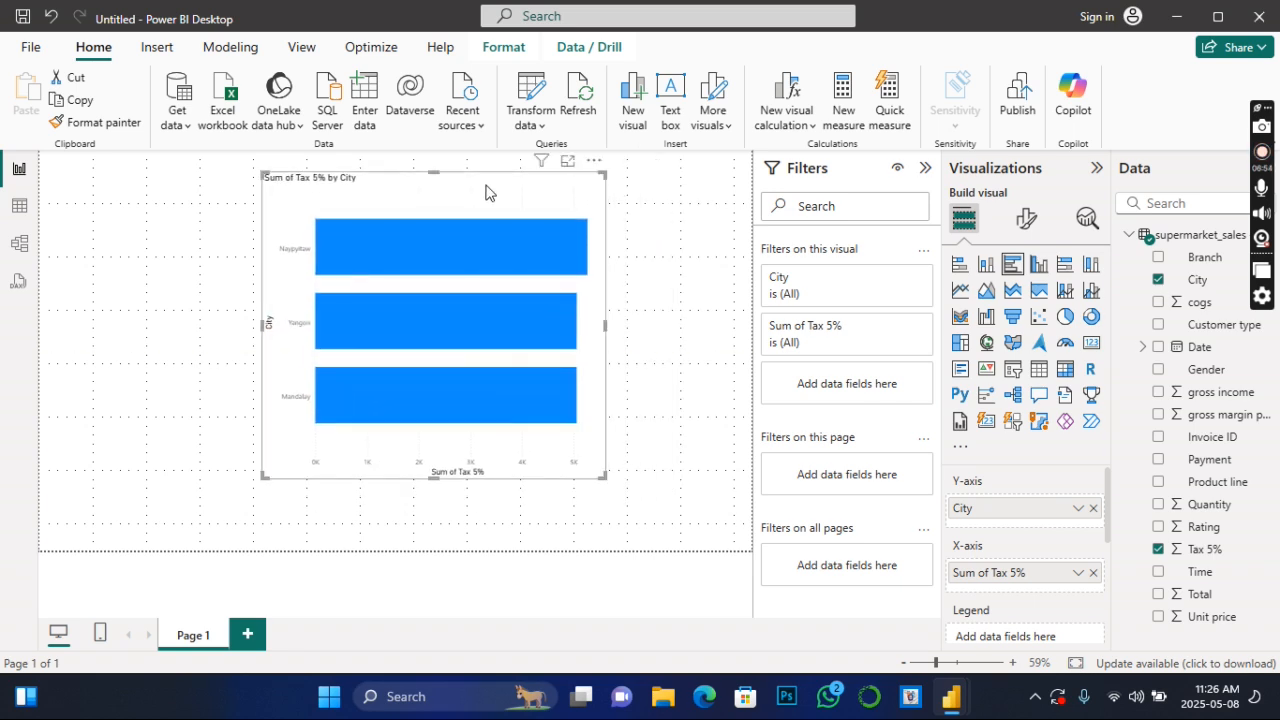
- Add a second report page and rename it "details"
click(246, 635)
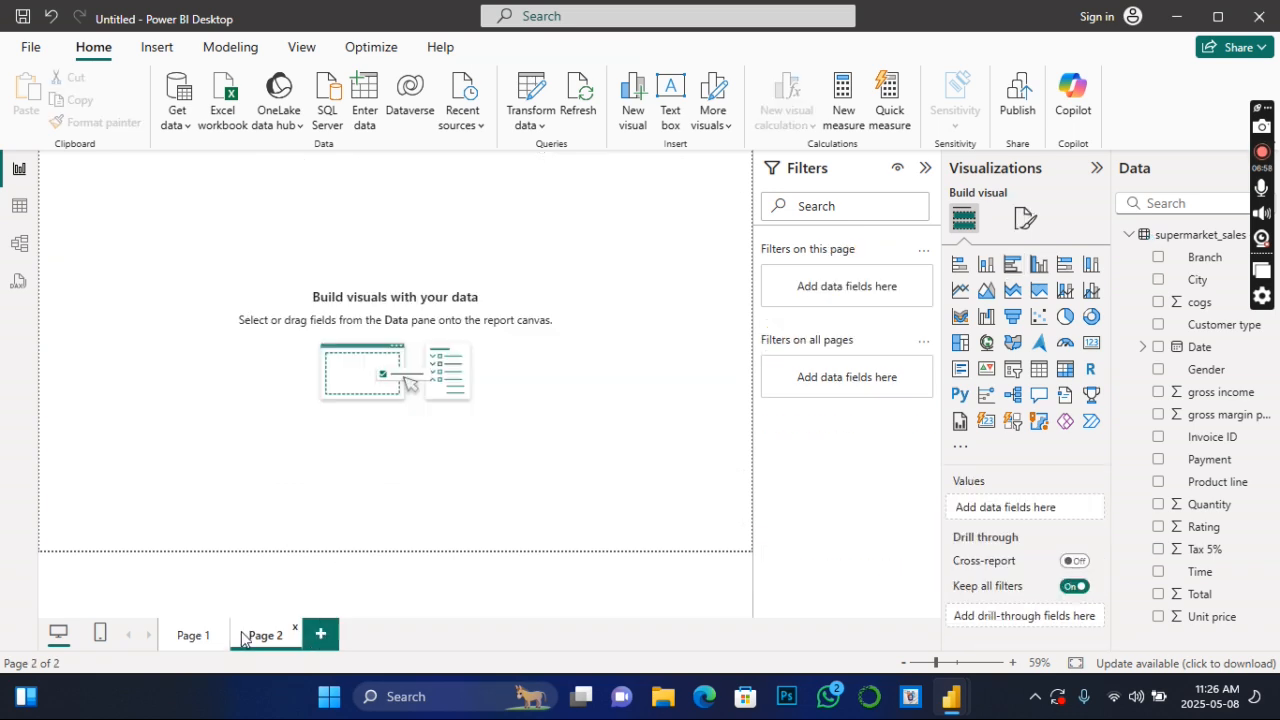
double_click(268, 634)
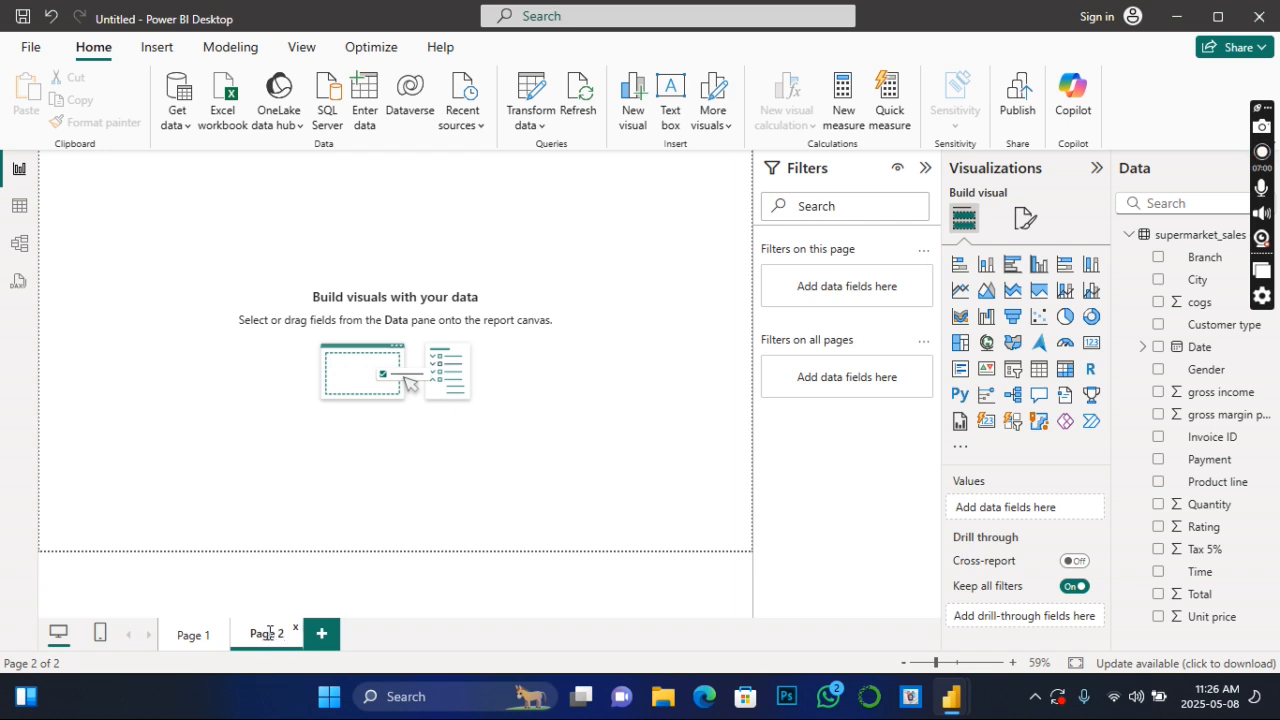
click(252, 641)
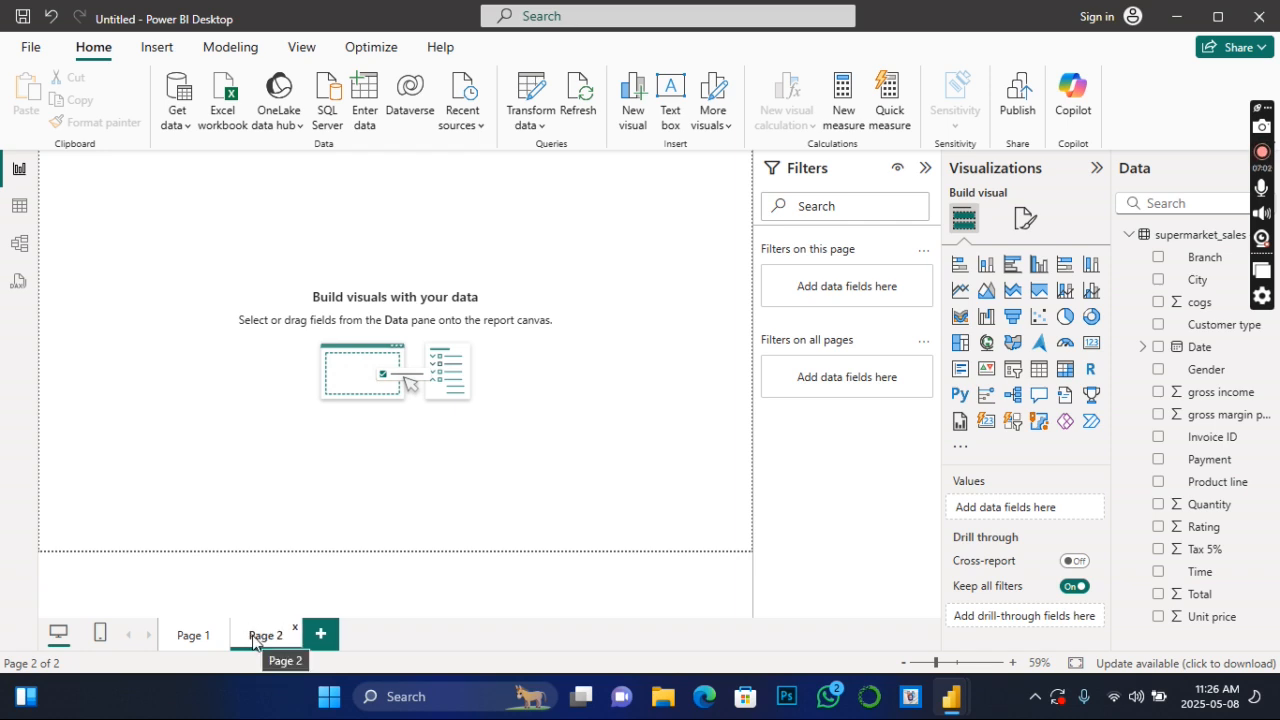
double_click(252, 634)
drag(253, 634, 291, 634)
text(details)
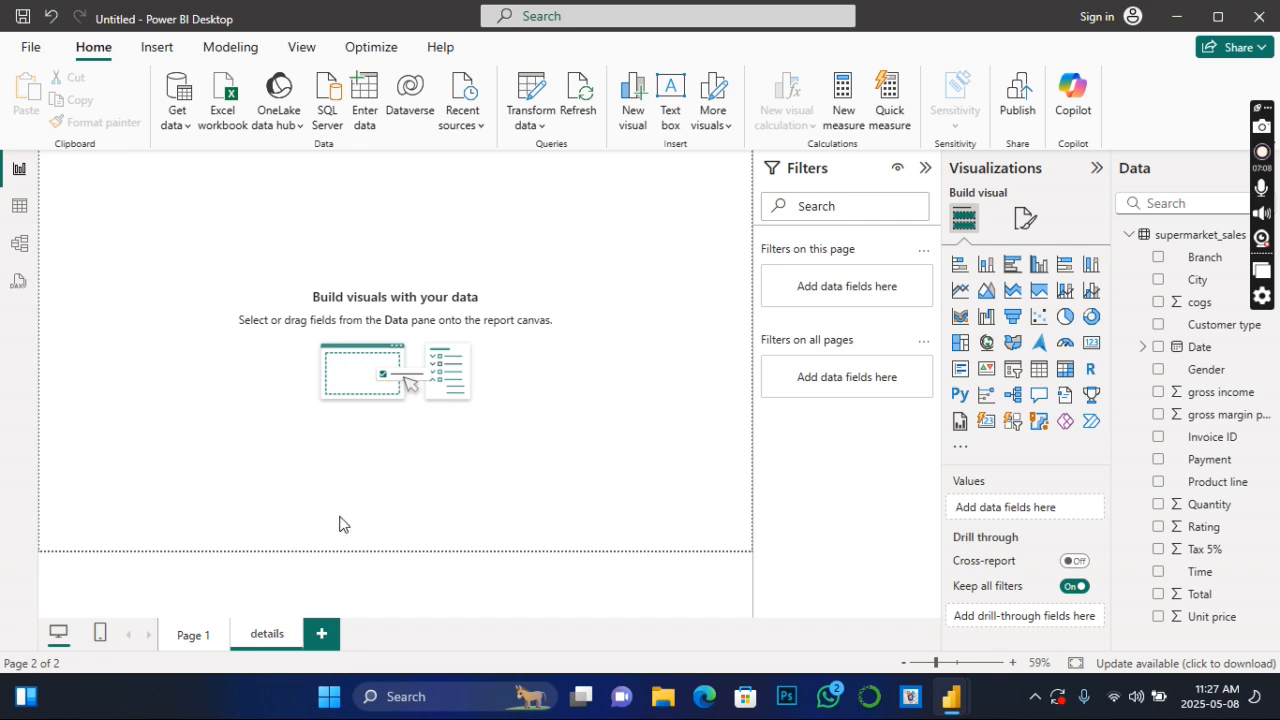
- Inspect the tax values of the city bars on the Page 1 chart, then return to the details page
click(189, 638)
mouse_move(506, 251)
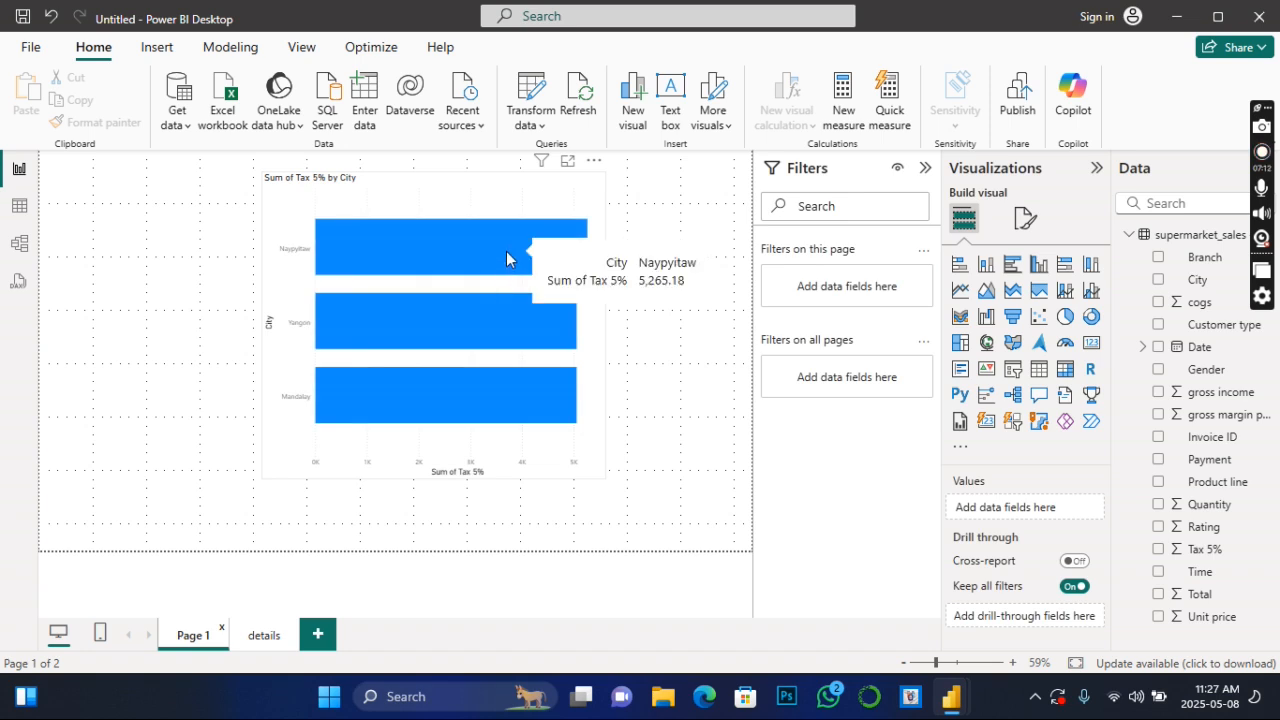
click(268, 640)
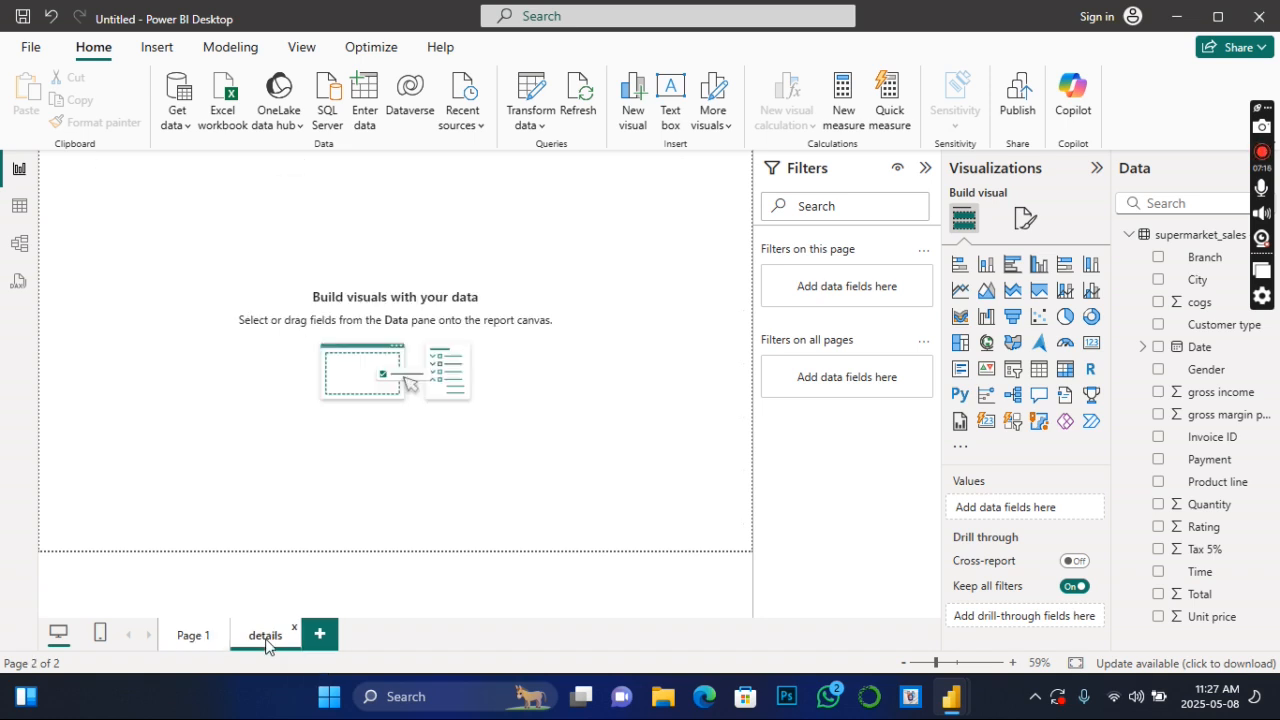
click(180, 637)
mouse_move(450, 244)
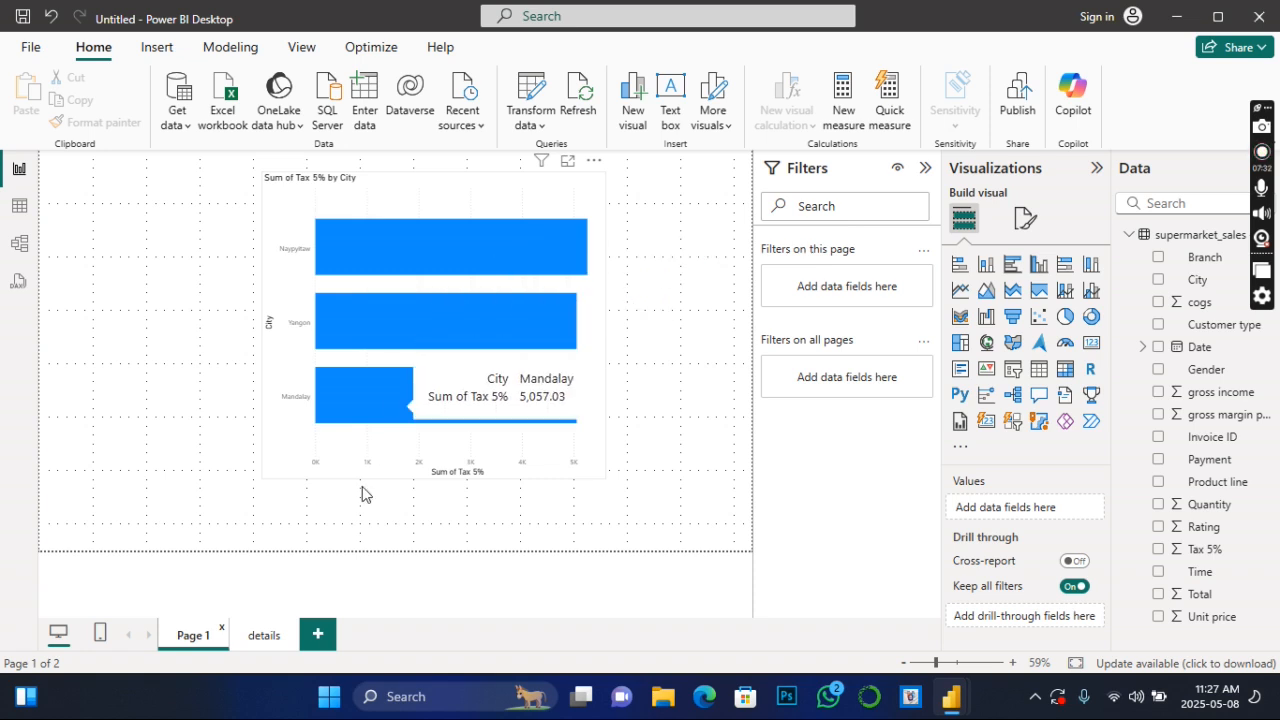
click(266, 638)
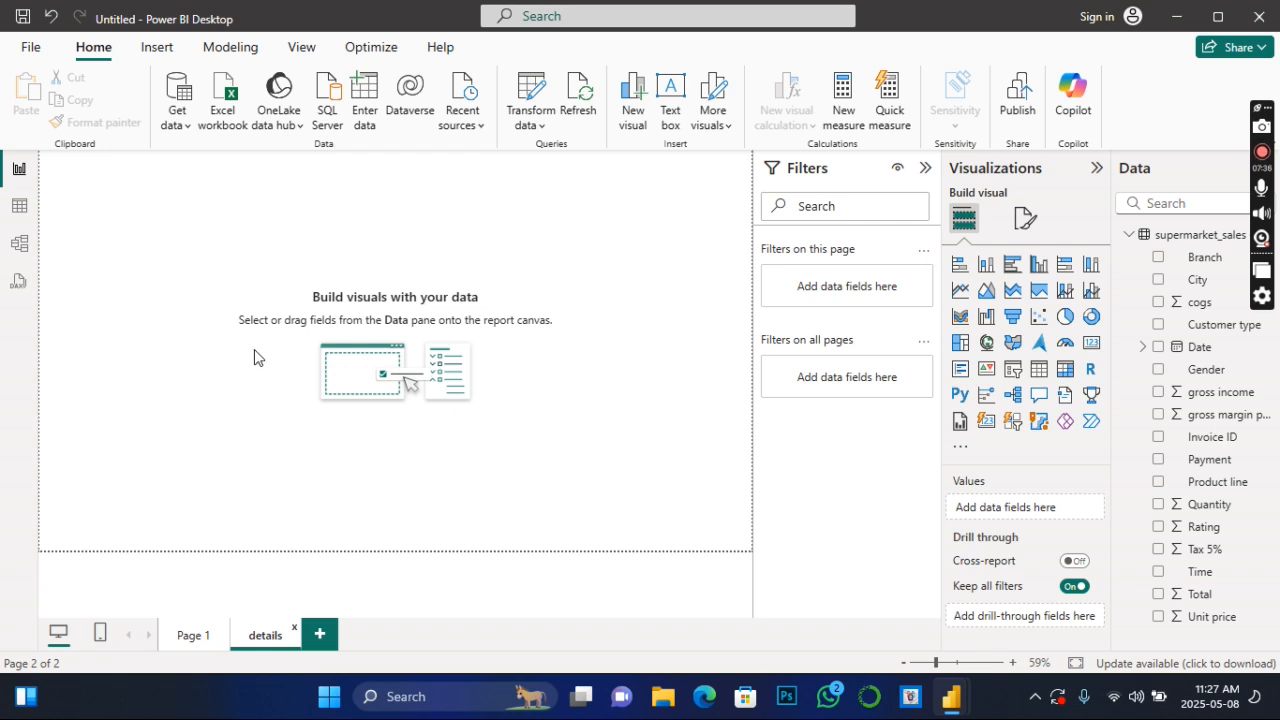
- Insert an empty table visual on the details page, enlarge it, and move it toward the middle of the page
click(1038, 369)
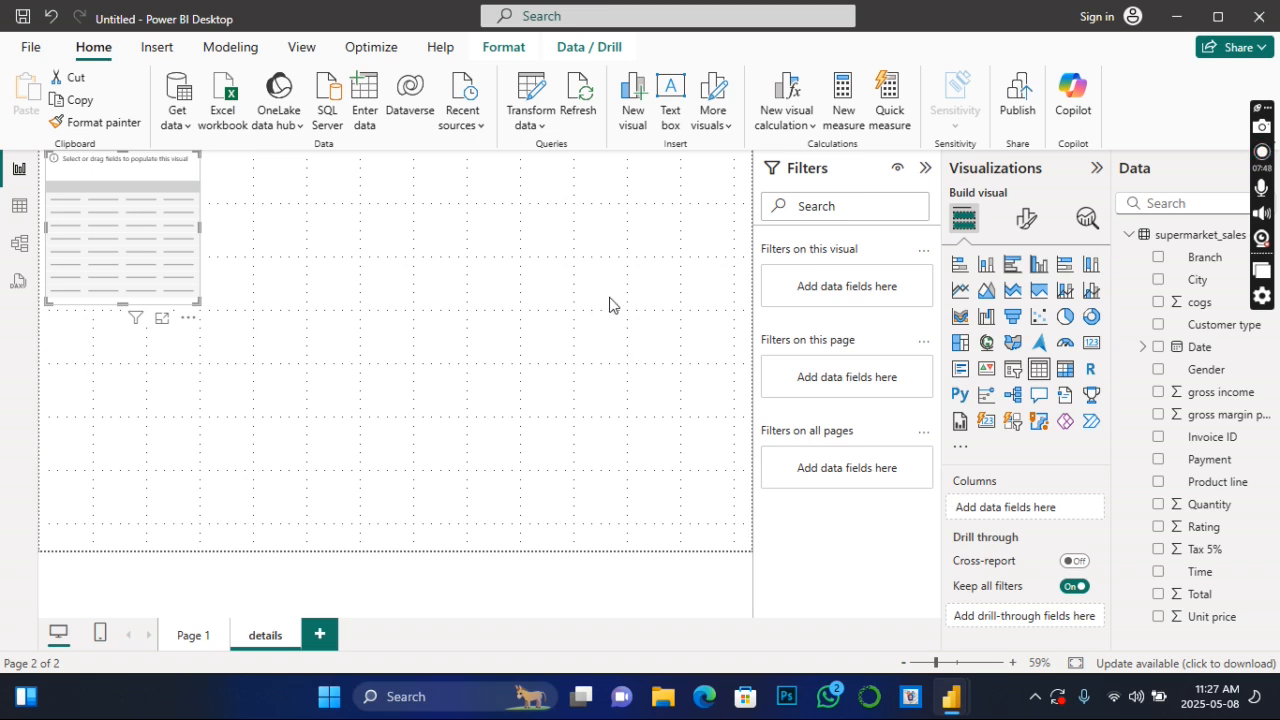
drag(110, 239, 151, 302)
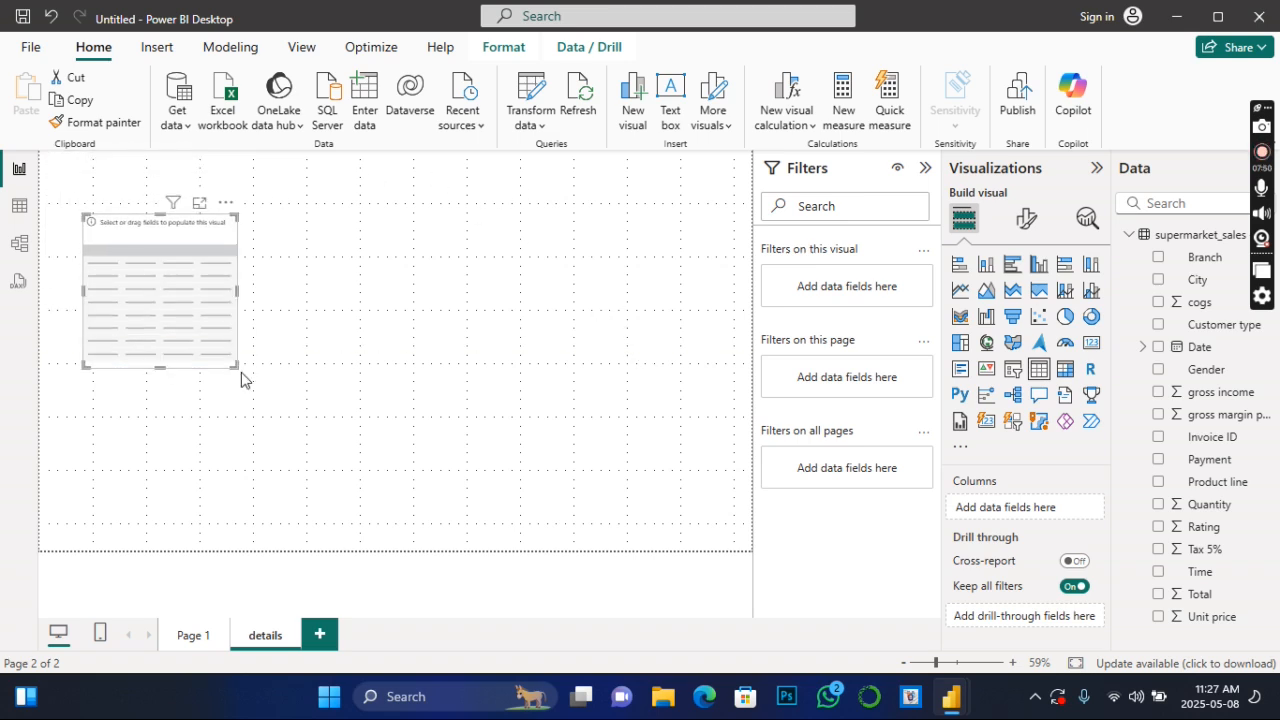
drag(234, 363, 381, 501)
drag(334, 254, 446, 220)
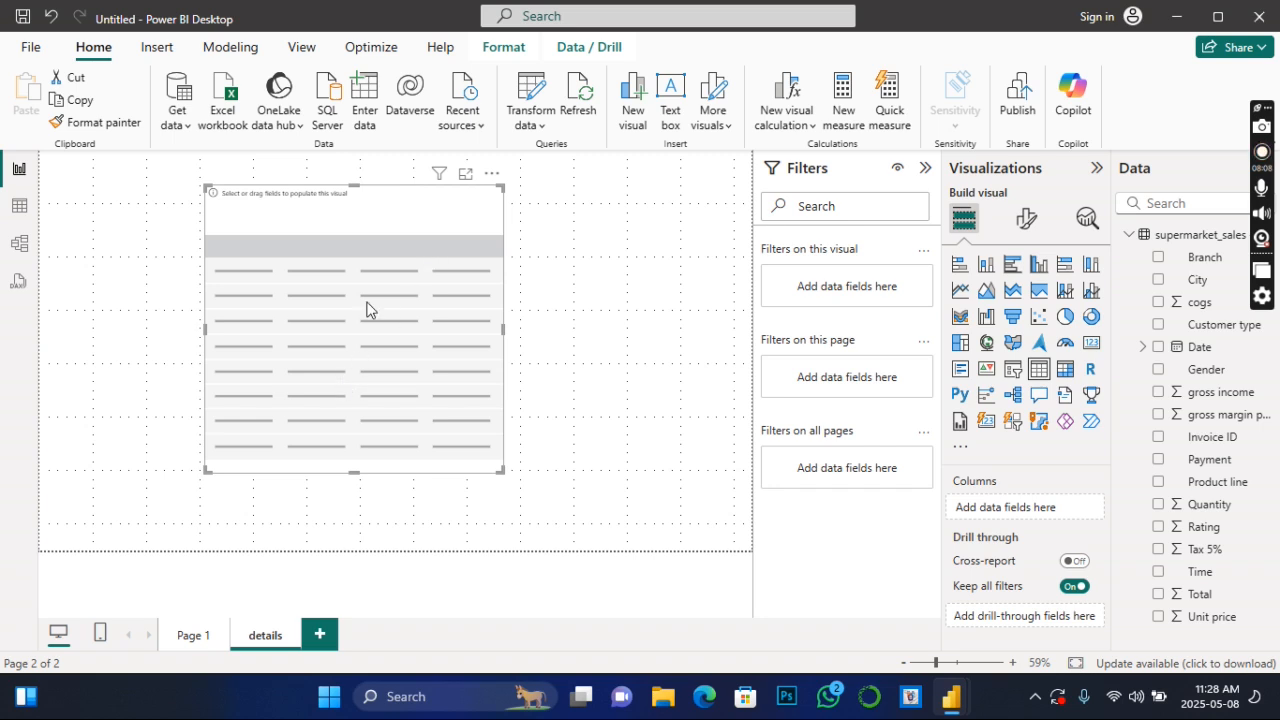
- Check the Page 1 chart, then create a table on the details page with the Product line and Tax 5% fields
click(193, 642)
mouse_move(350, 243)
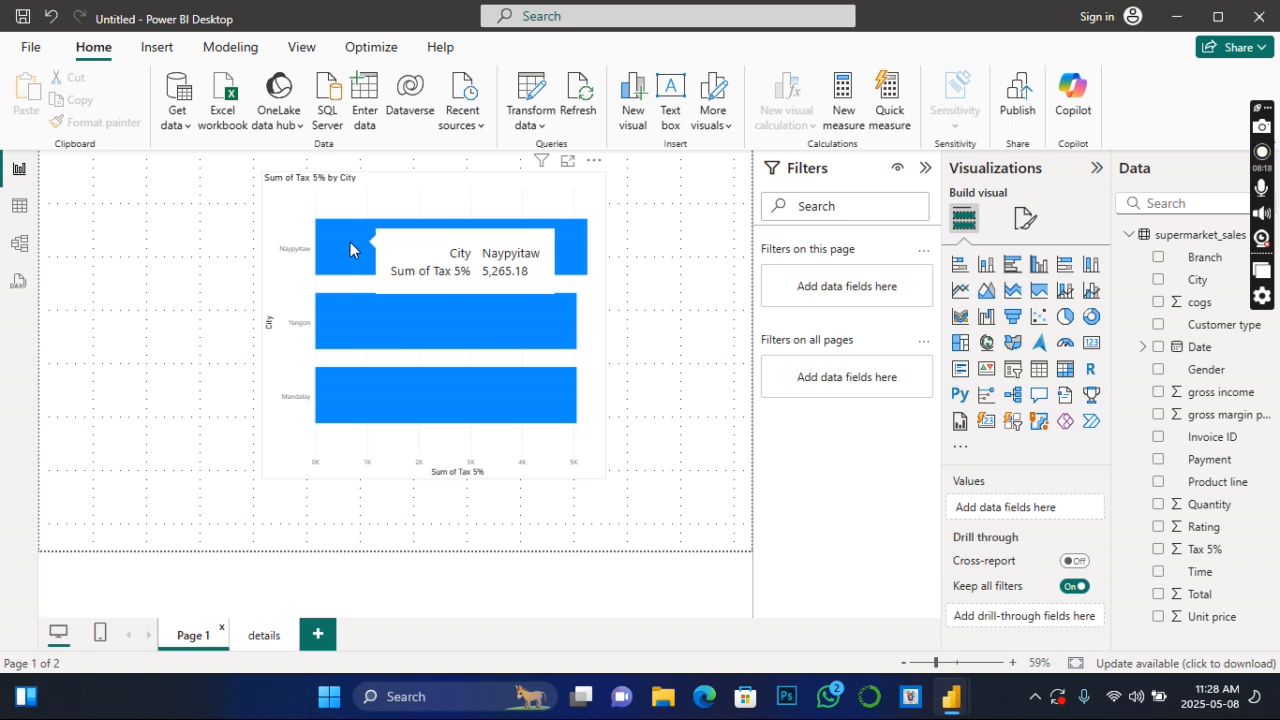
click(266, 640)
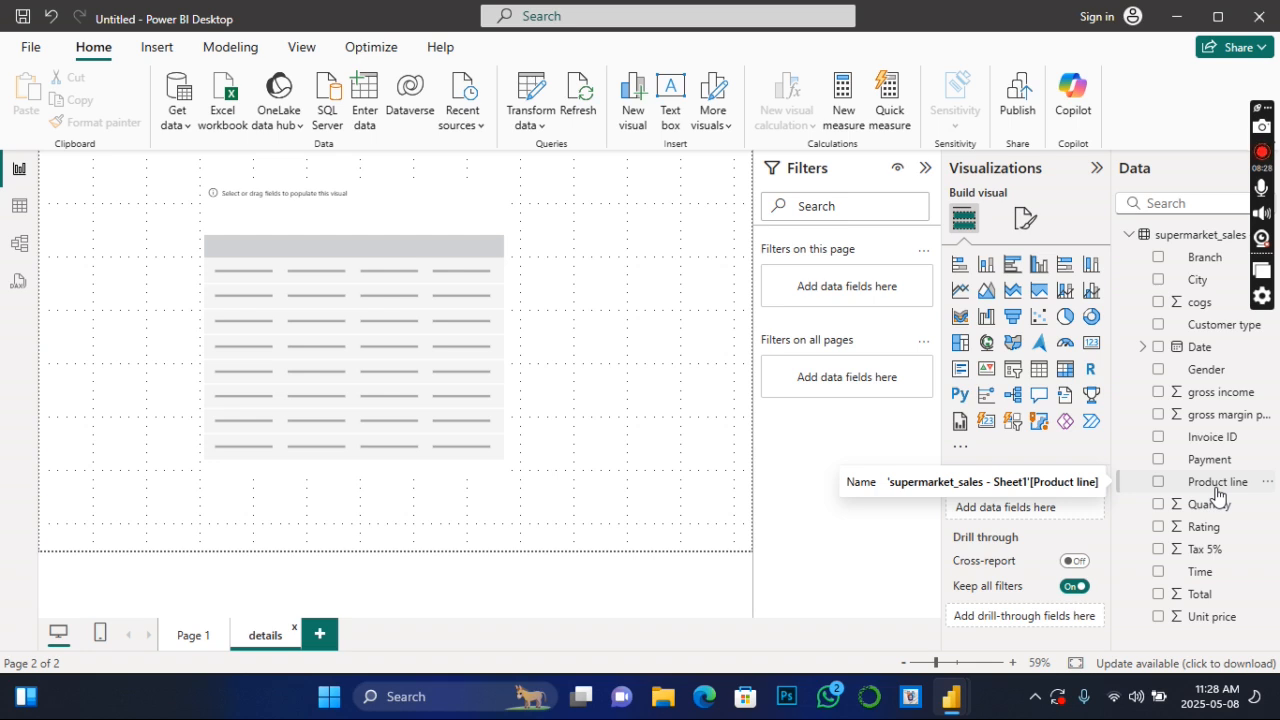
click(1159, 483)
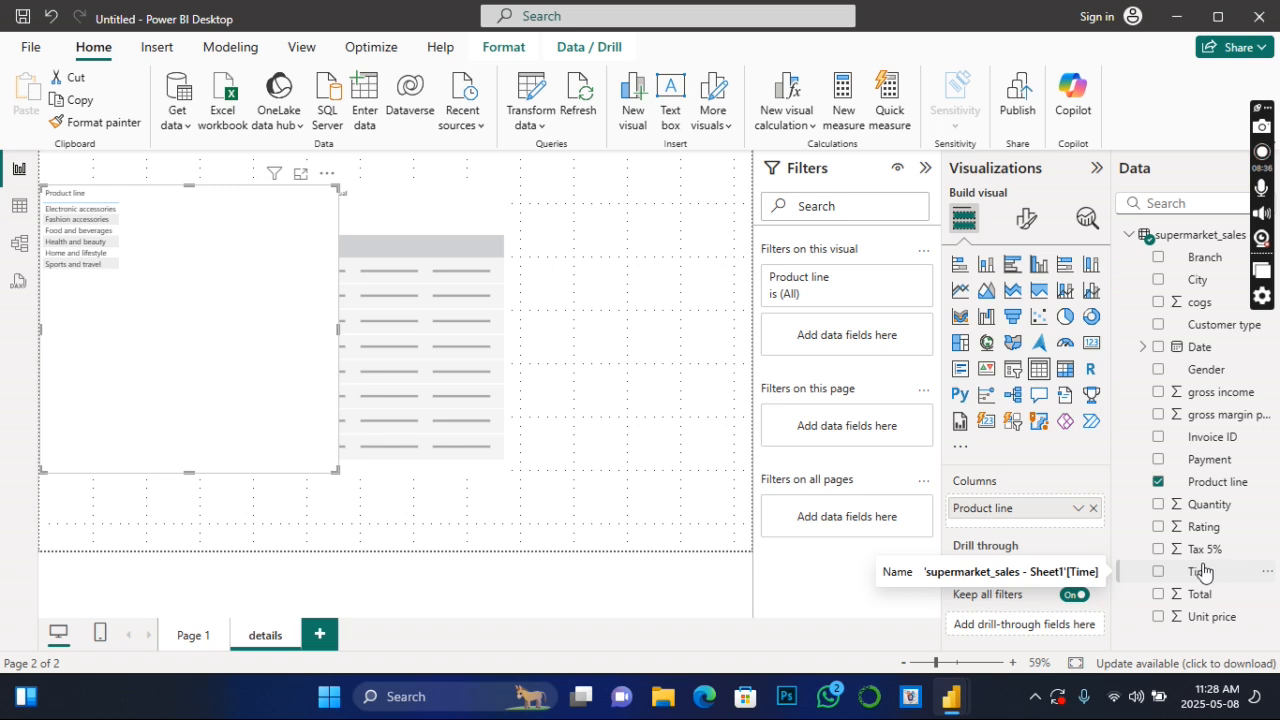
click(1159, 550)
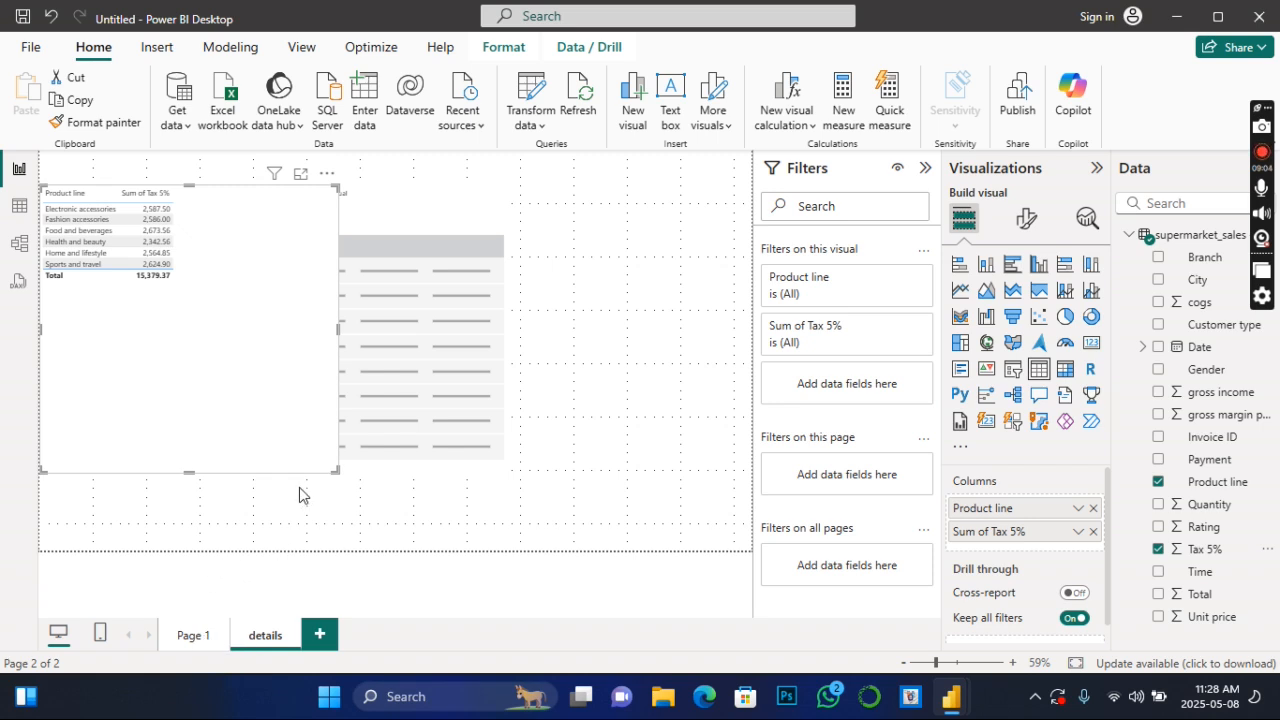
- Move the empty table visual clear of the product line table and remove it from the details page
click(403, 280)
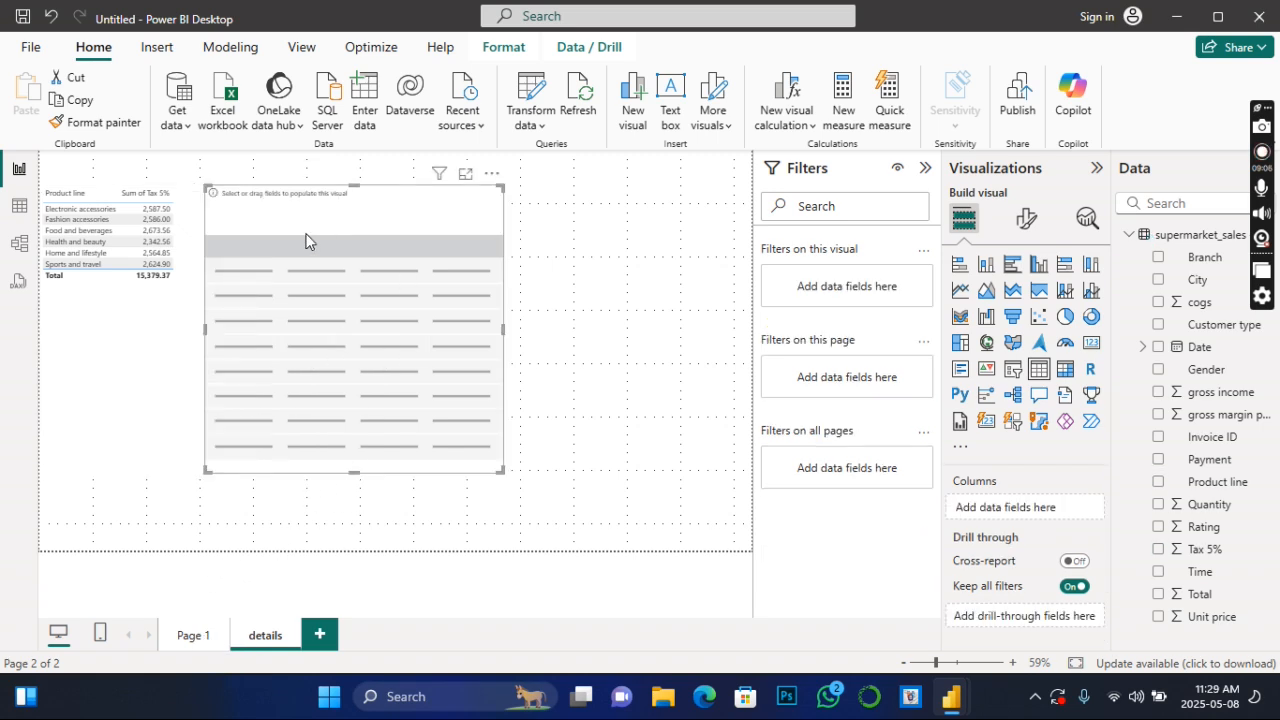
drag(347, 229, 438, 271)
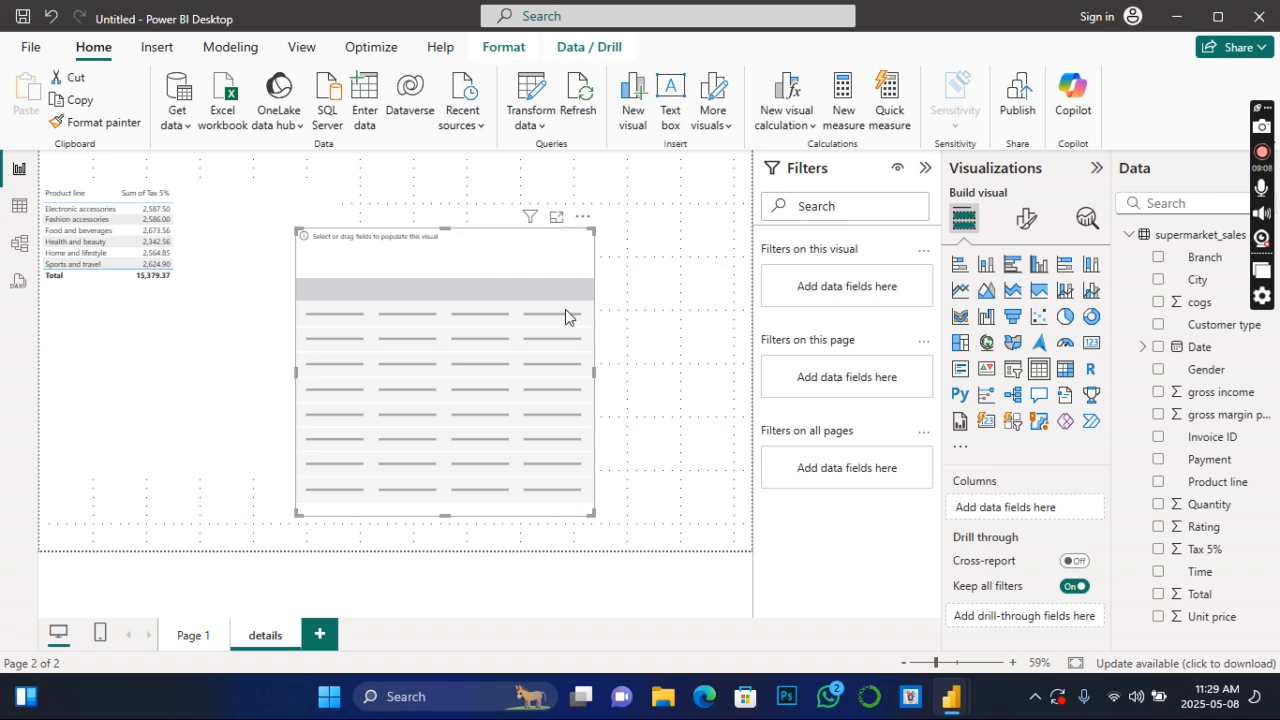
click(583, 219)
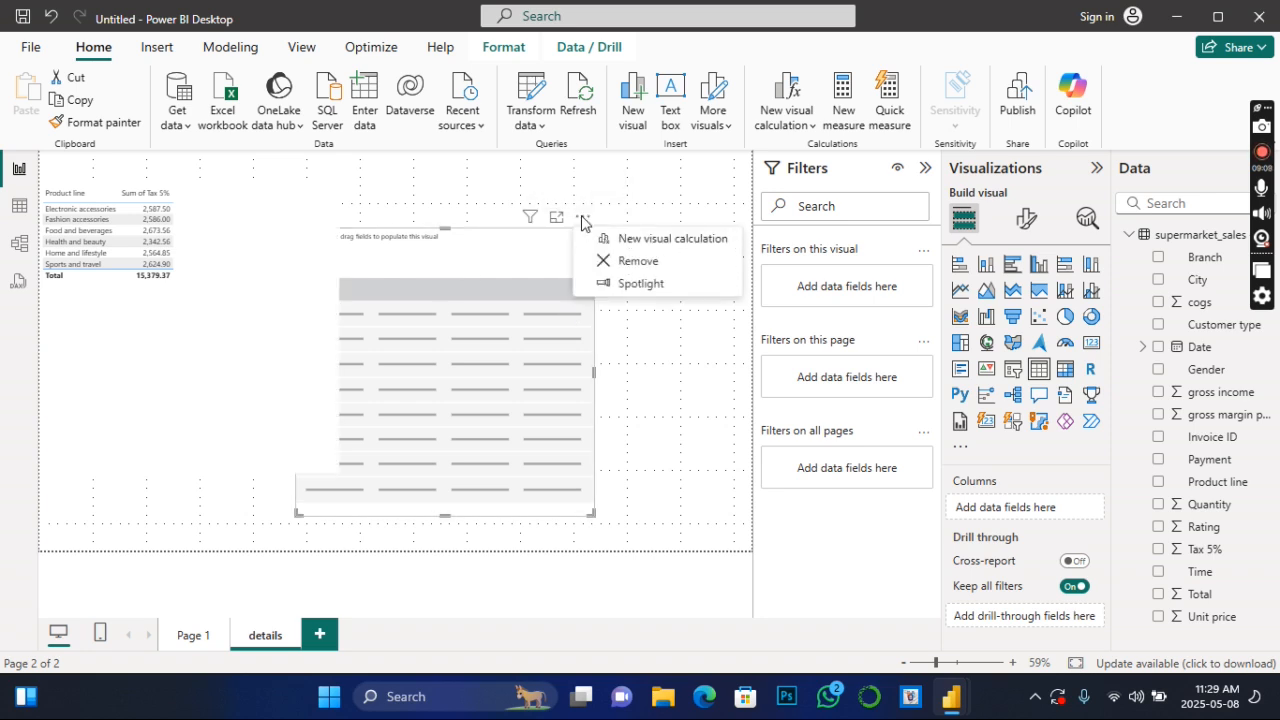
click(626, 263)
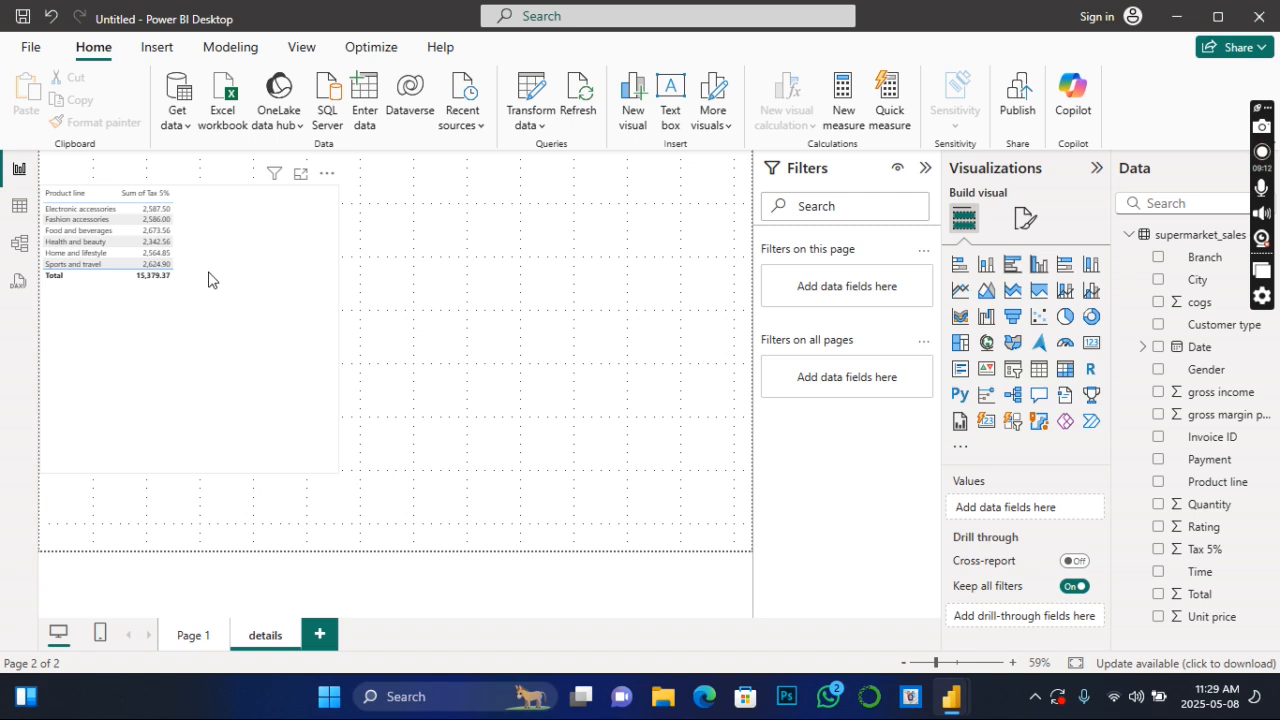
- Move the product line table inward on the details page and add Gender as a column between Product line and Sum of Tax 5%
click(296, 390)
drag(292, 386, 350, 374)
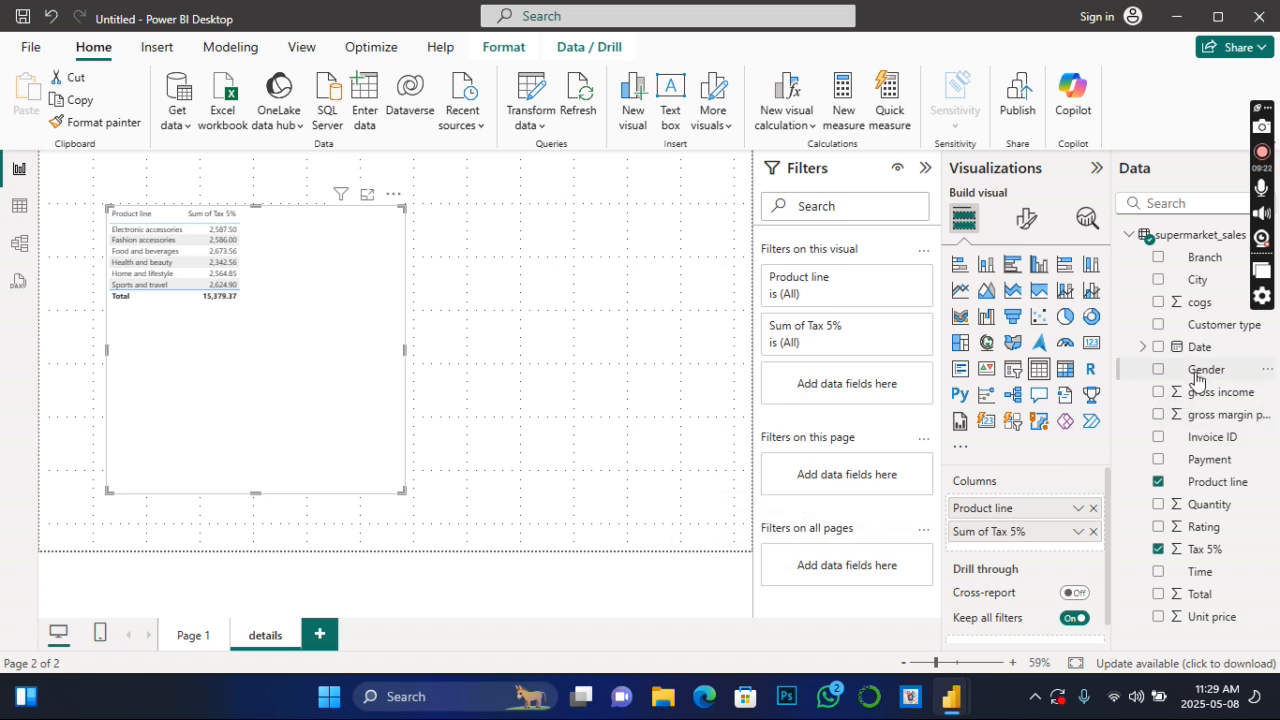
drag(1195, 374, 1020, 528)
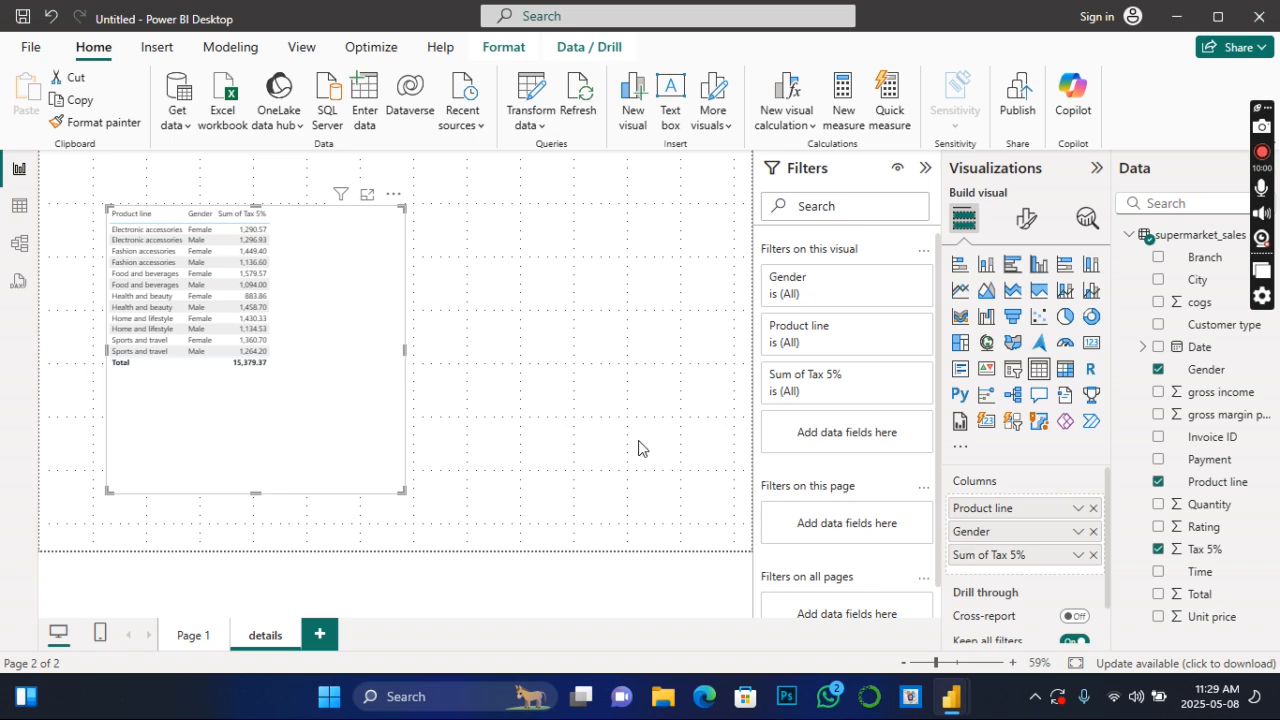
click(429, 462)
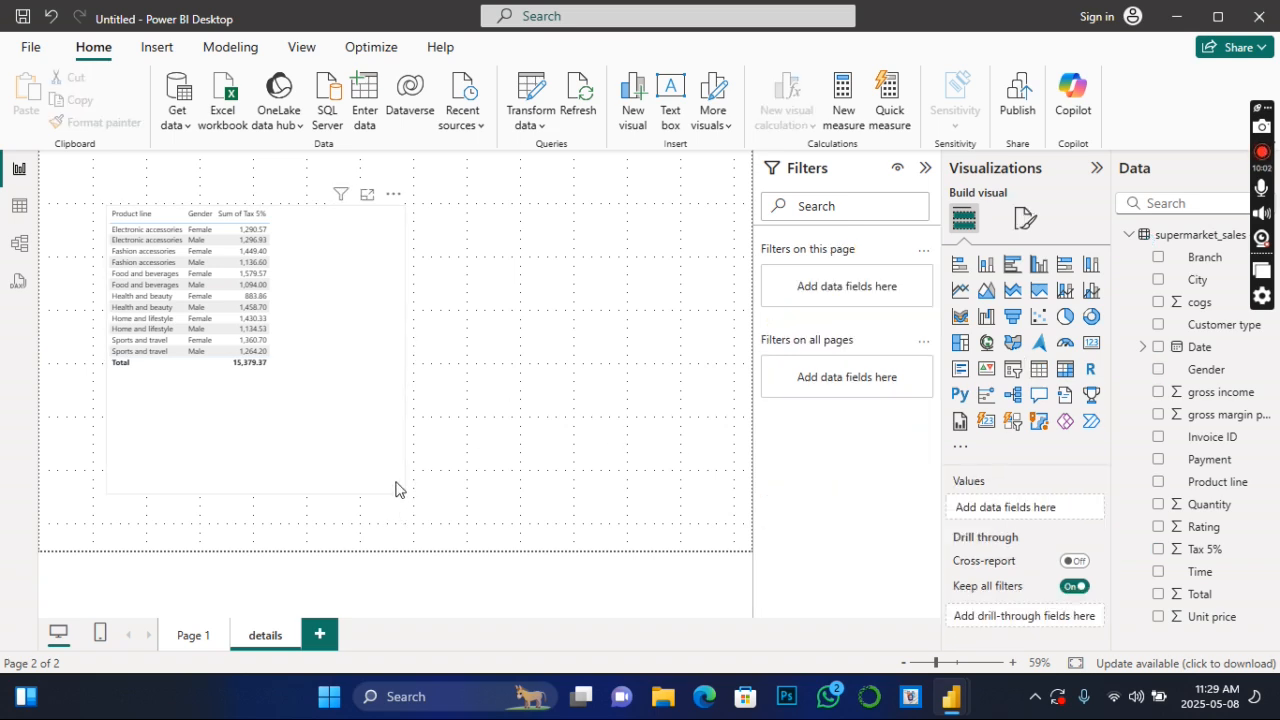
- Remove the Gender column from the details page table and add it back between Product line and Sum of Tax 5%
click(313, 290)
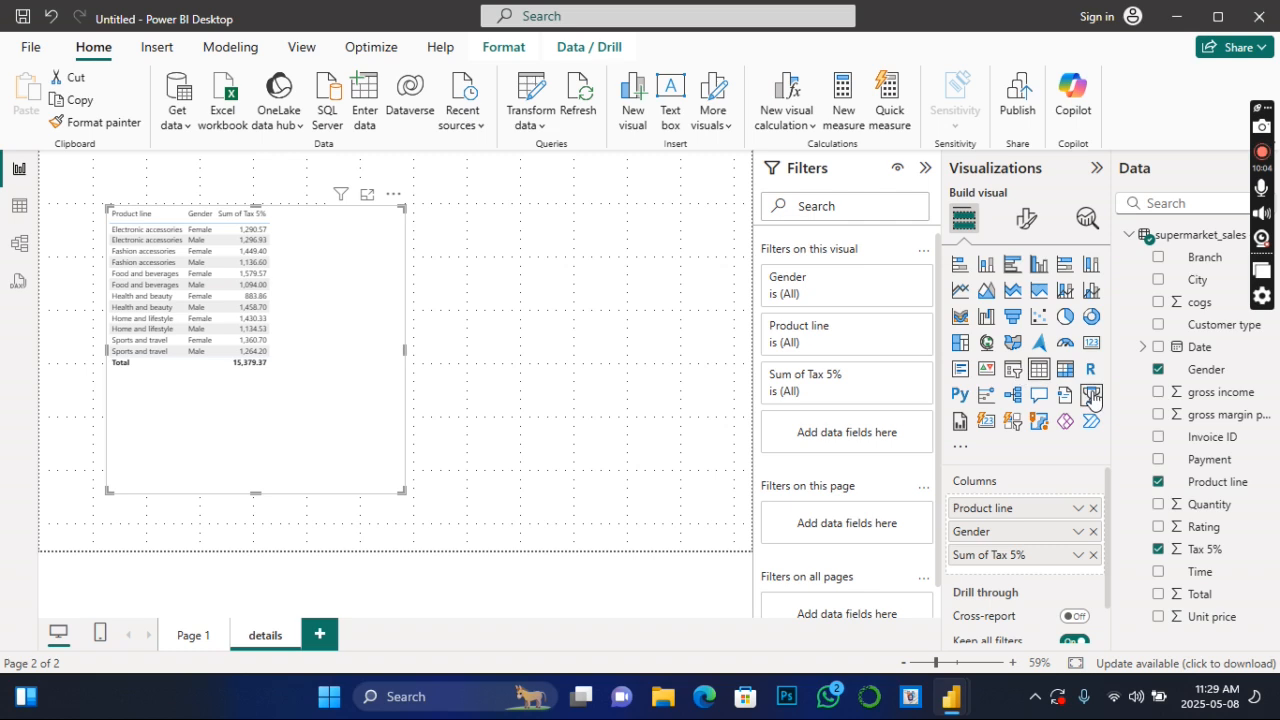
click(1158, 369)
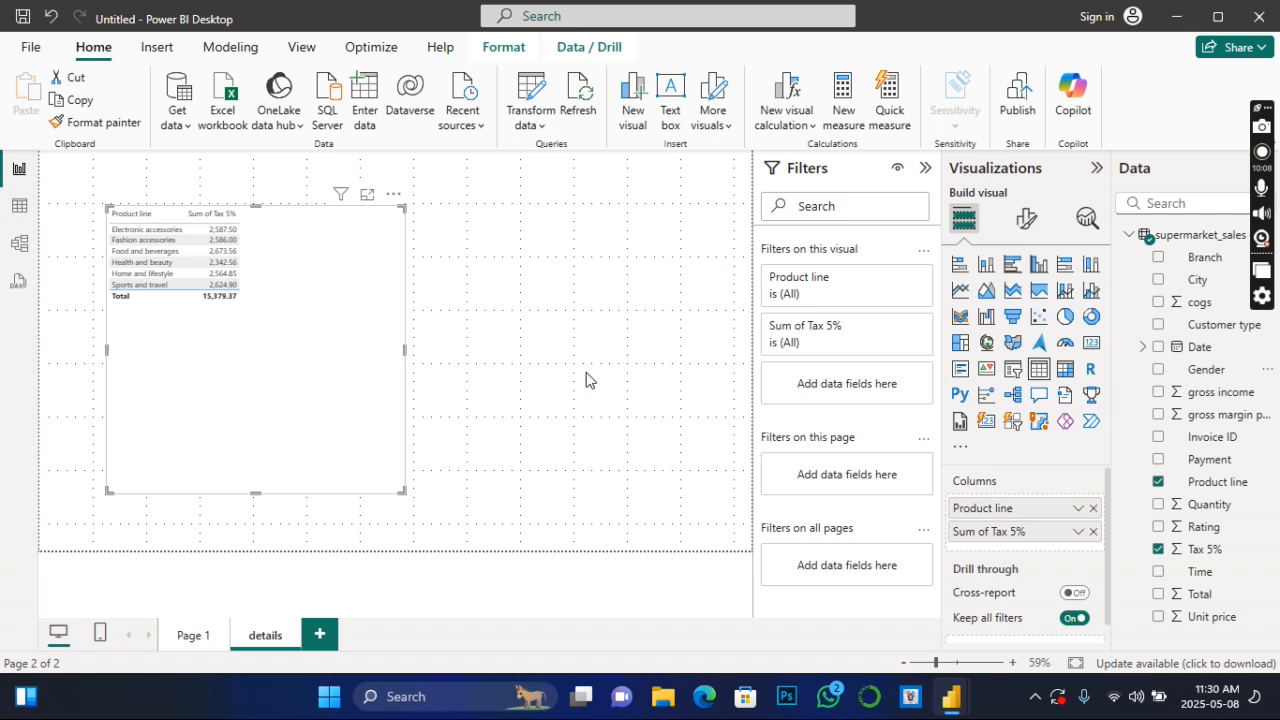
click(1158, 371)
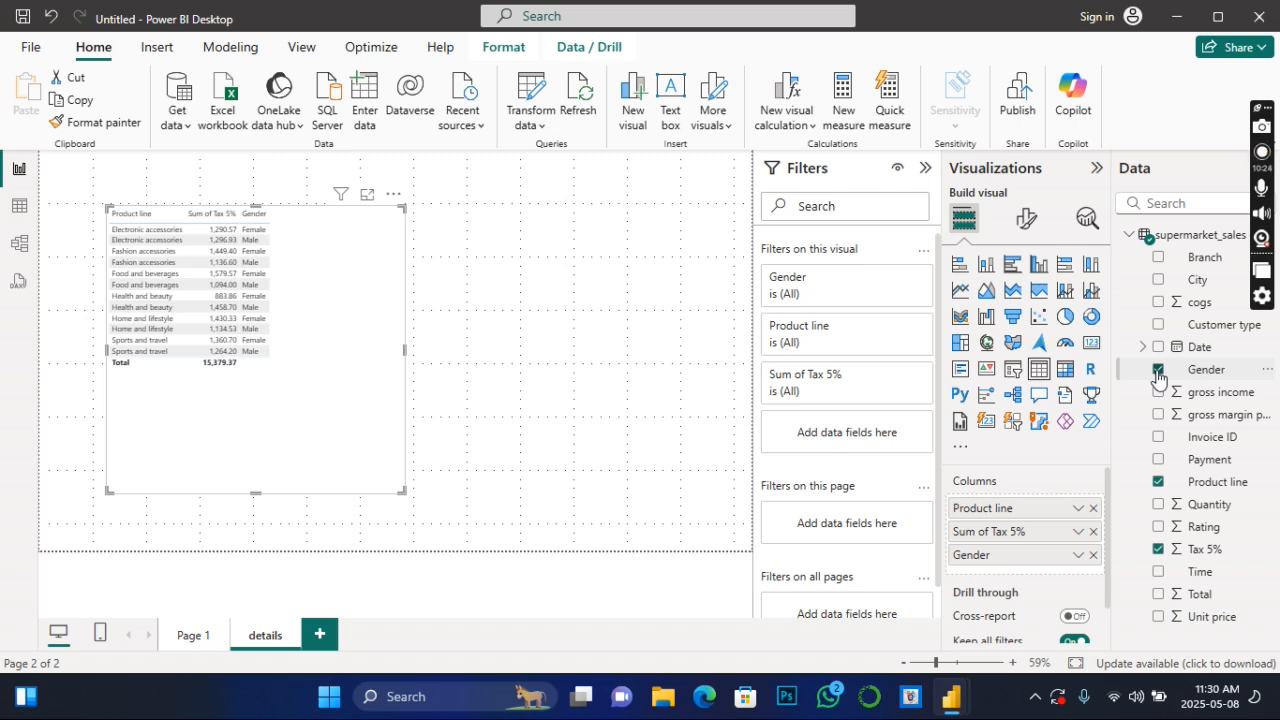
click(1158, 372)
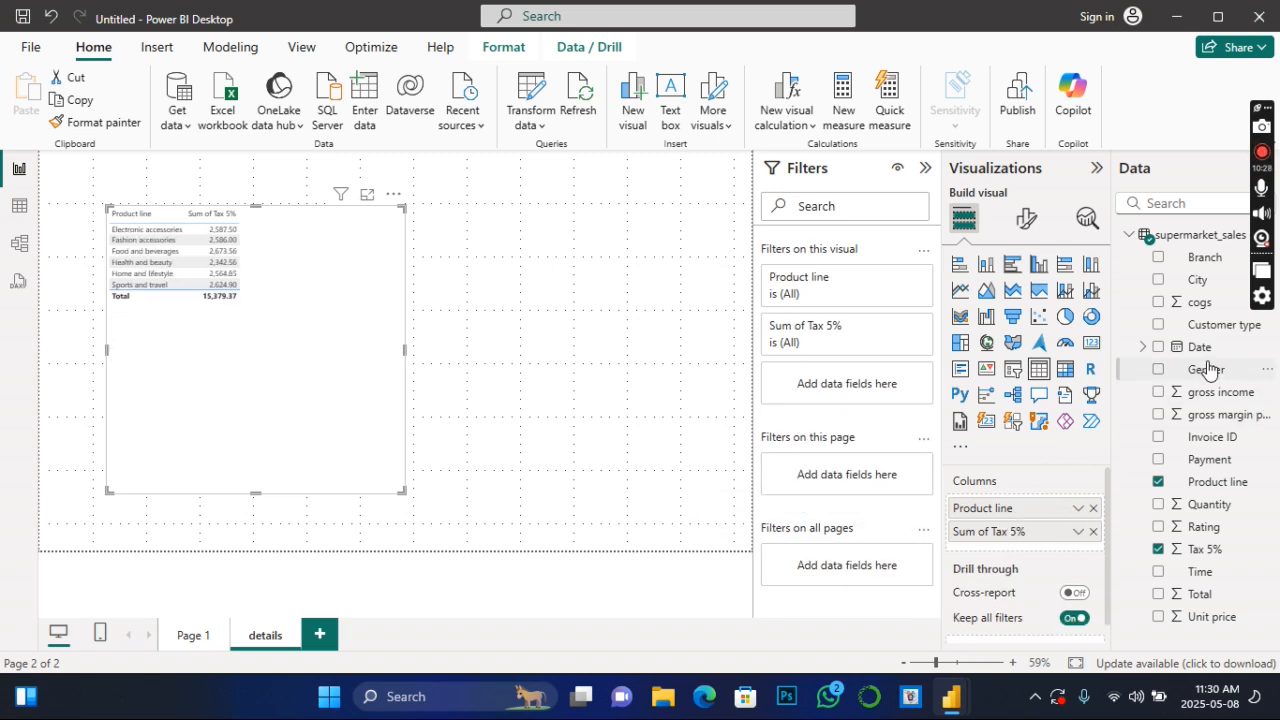
drag(1204, 376, 1040, 556)
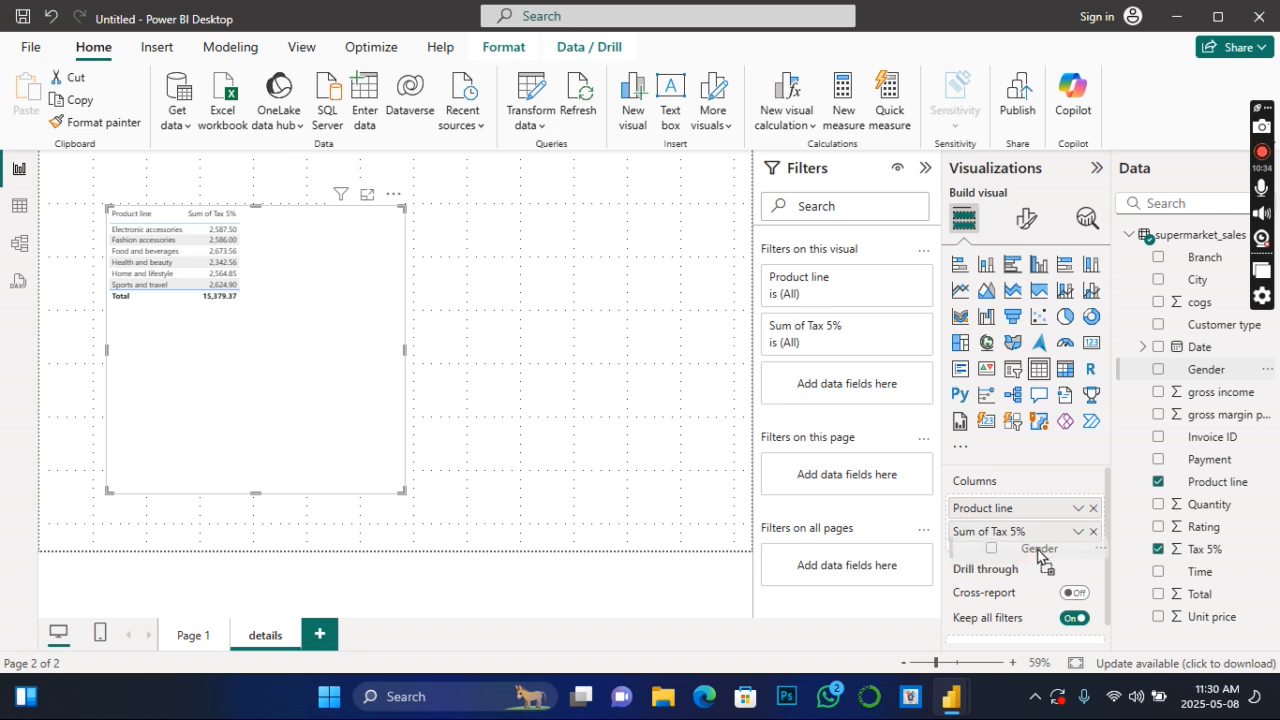
drag(1040, 556, 1036, 522)
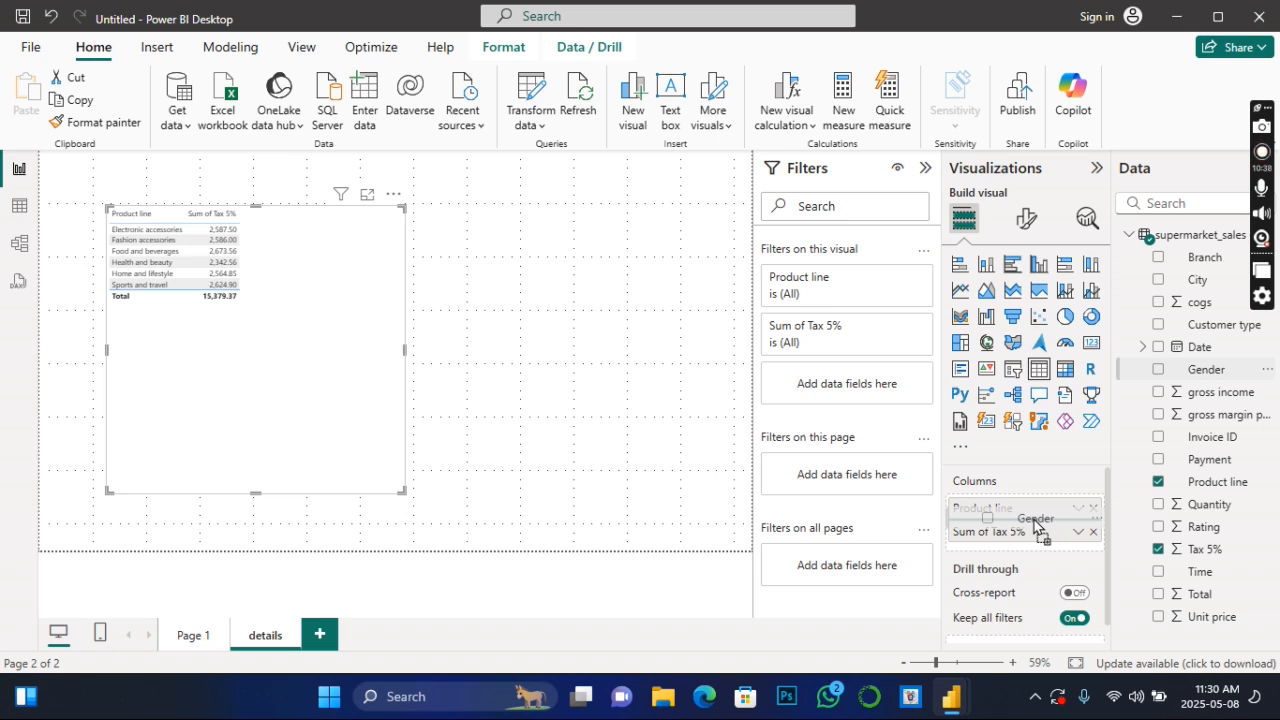
drag(1036, 527, 1034, 526)
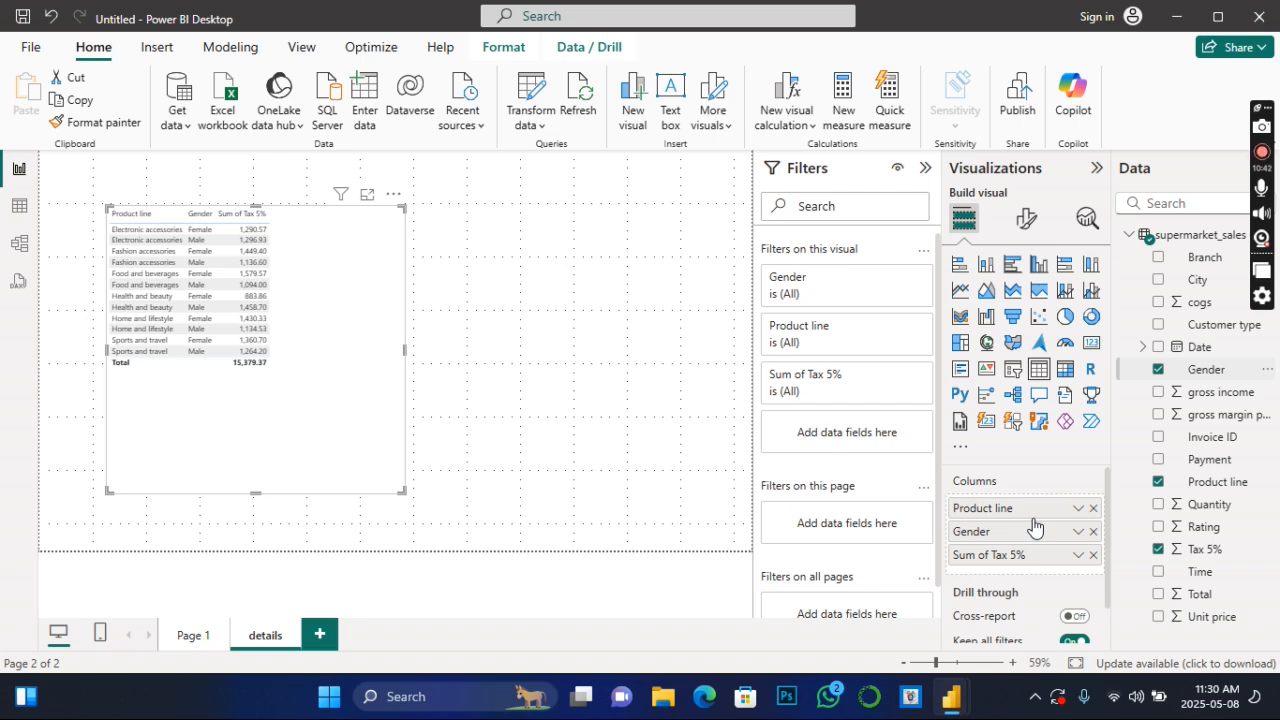
- Move Gender after Sum of Tax 5% in the details page table and clear all three fields from its columns
drag(1036, 533, 1038, 573)
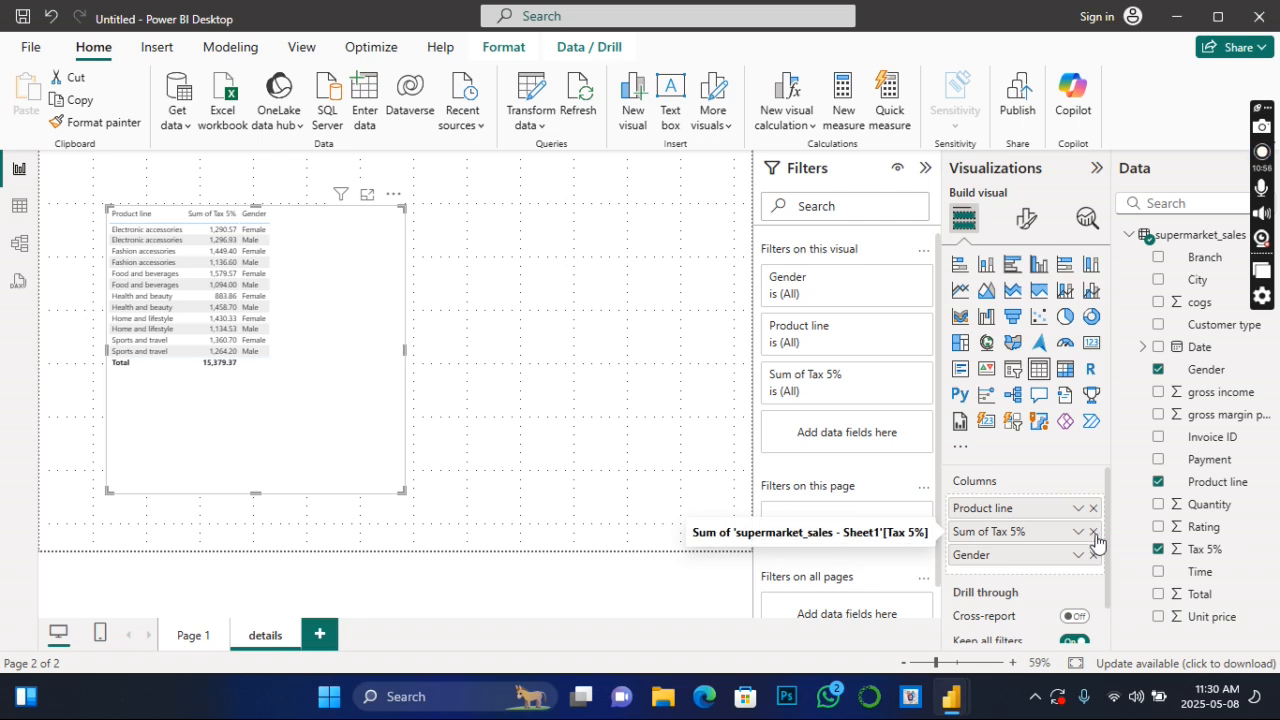
click(1094, 532)
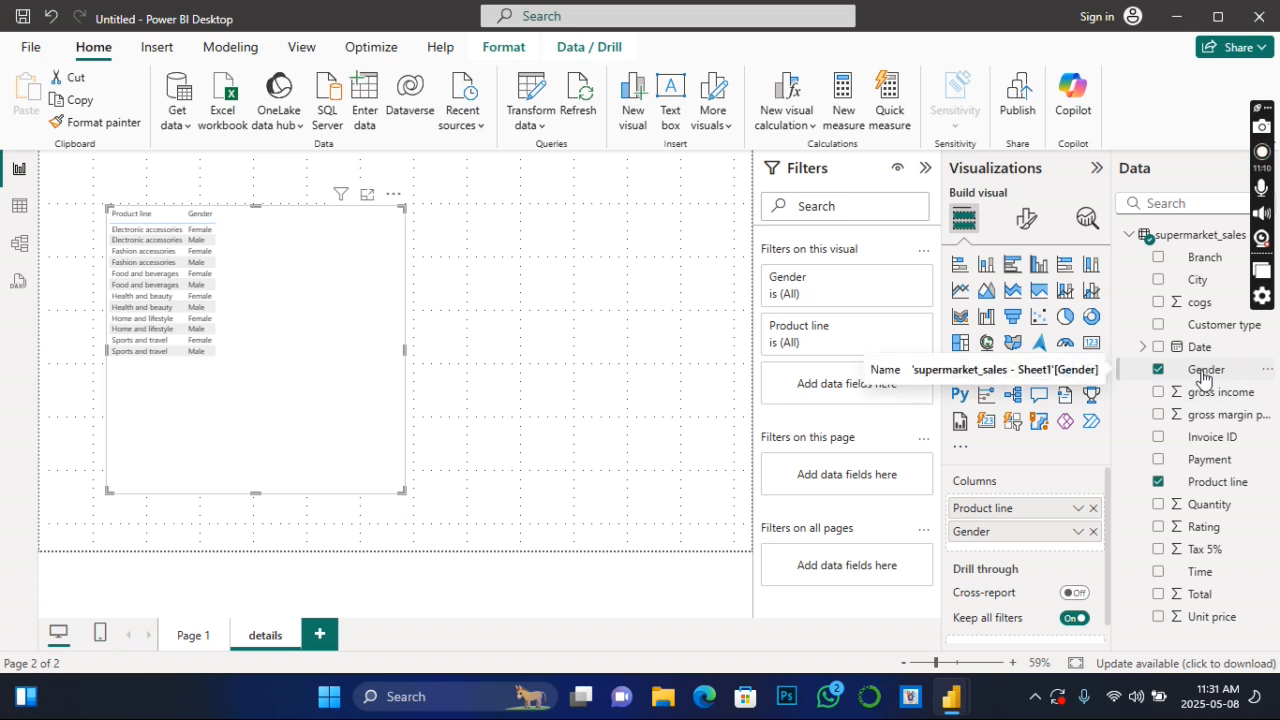
click(1093, 532)
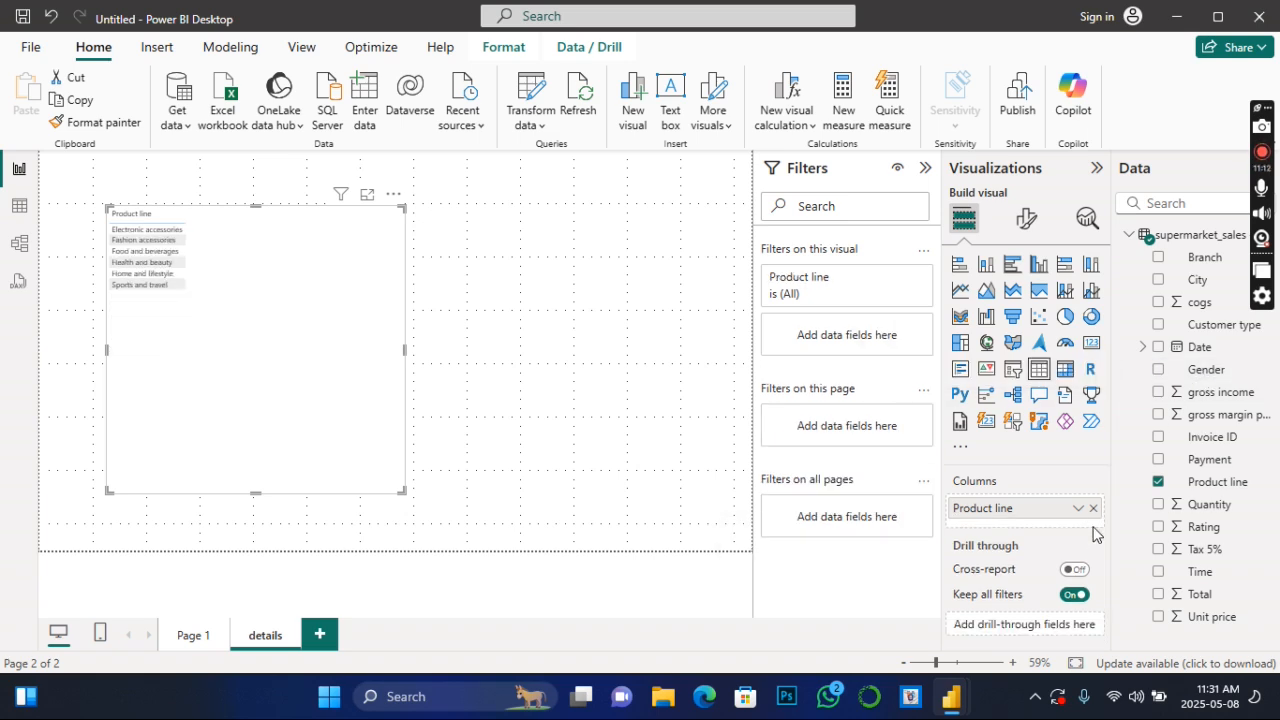
click(1094, 511)
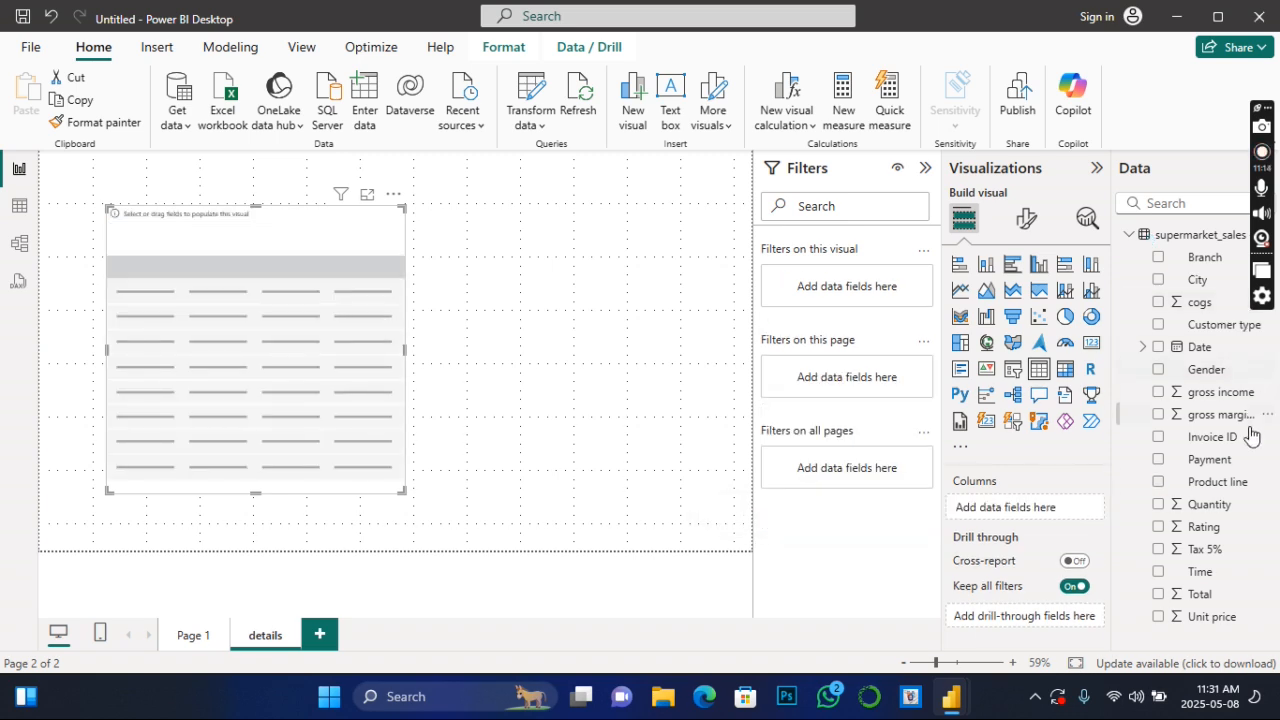
- Fill the emptied table with Product line followed by Sum of gross income, and shrink the visual to fit its contents
click(1158, 549)
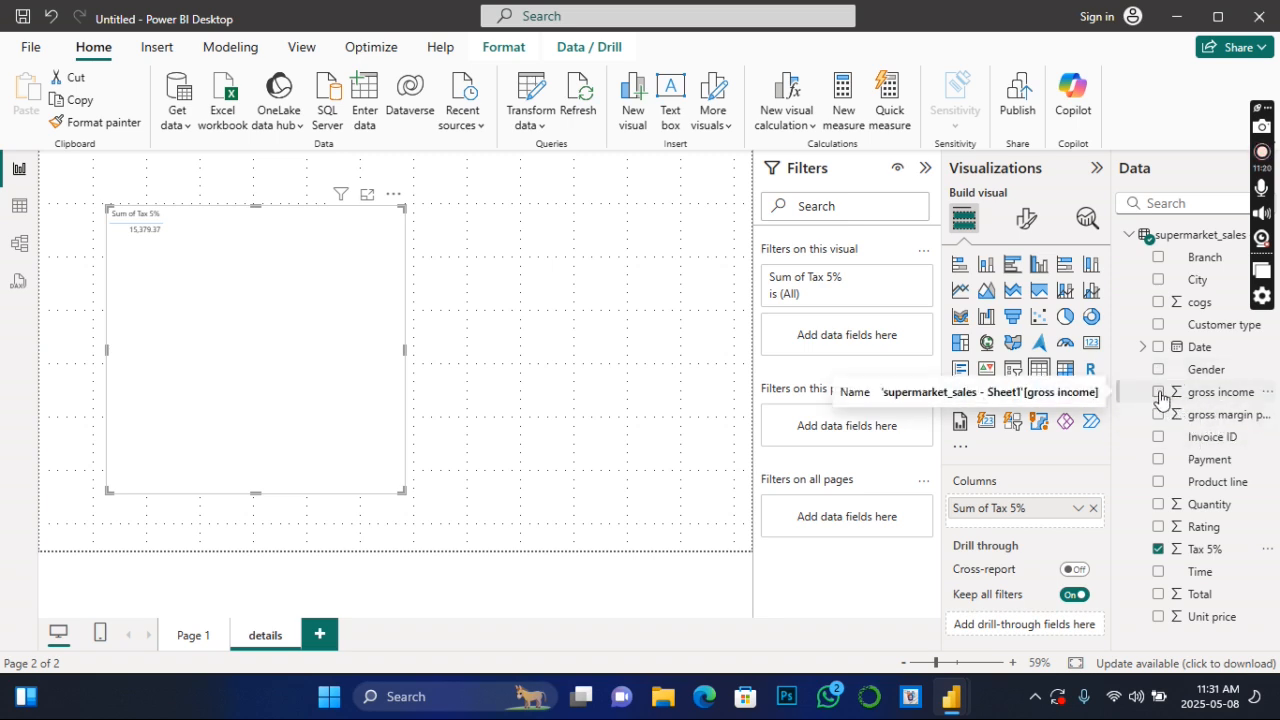
click(1158, 549)
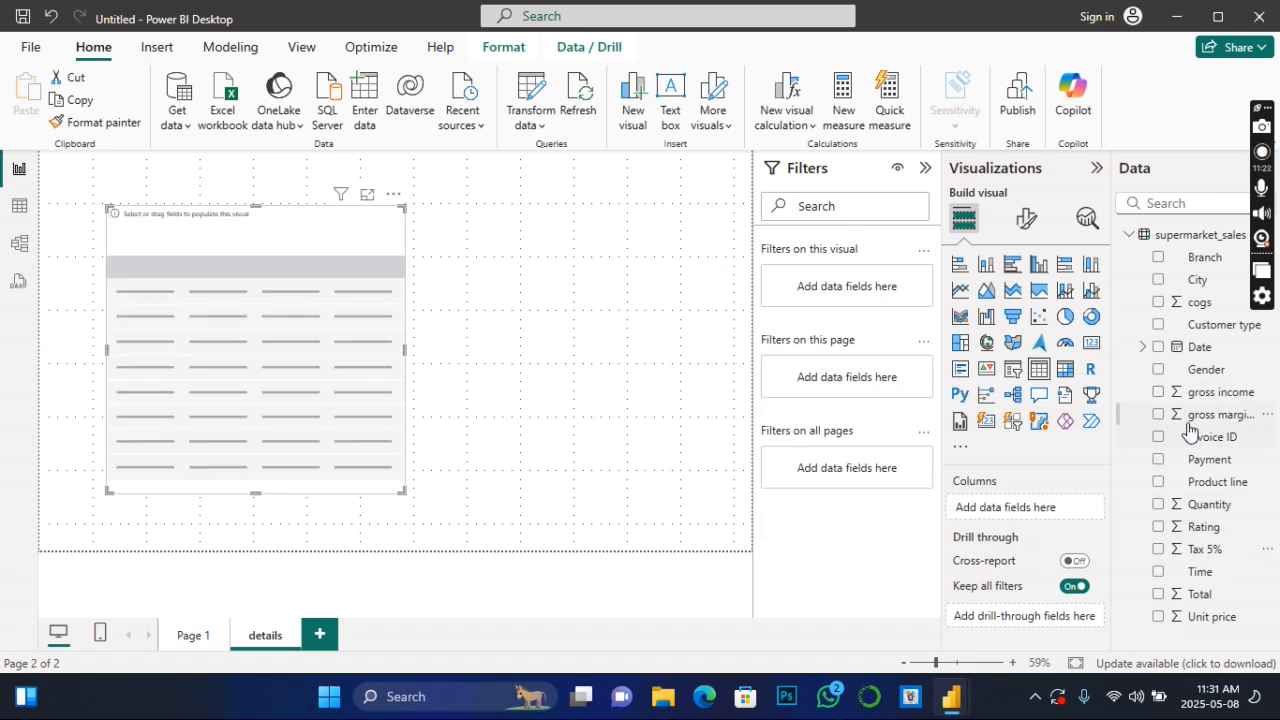
click(1158, 392)
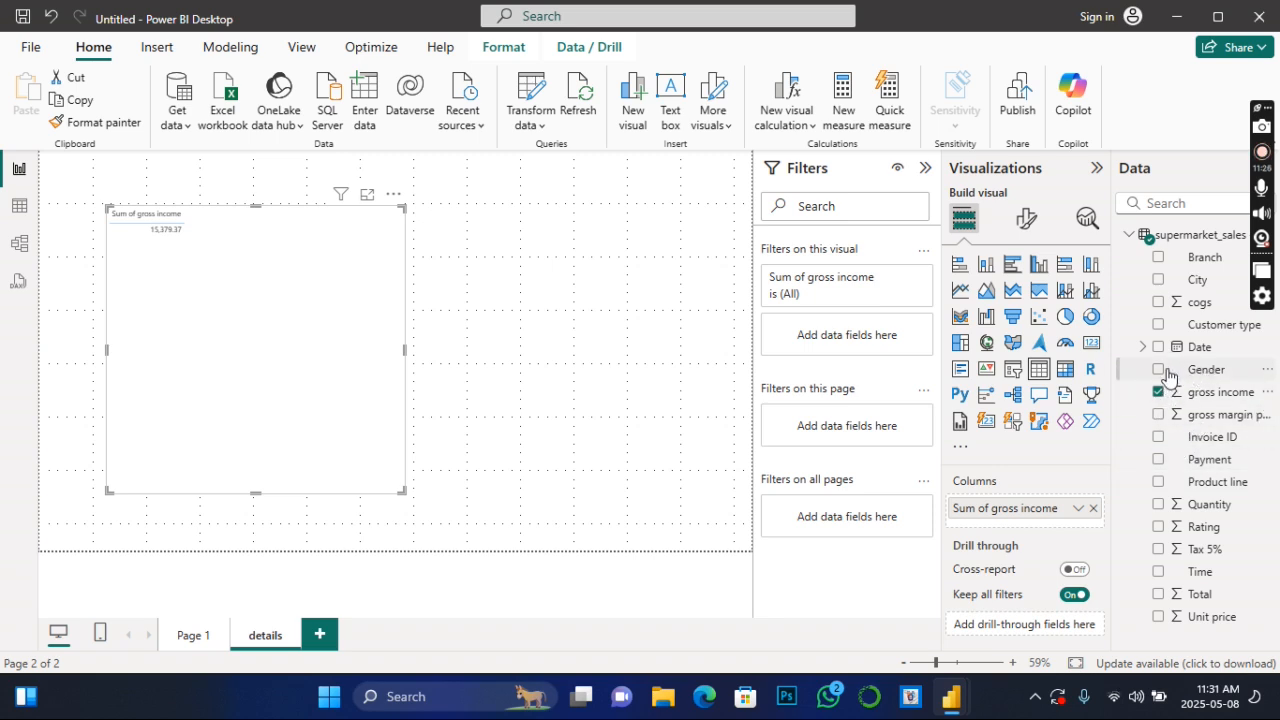
click(1166, 484)
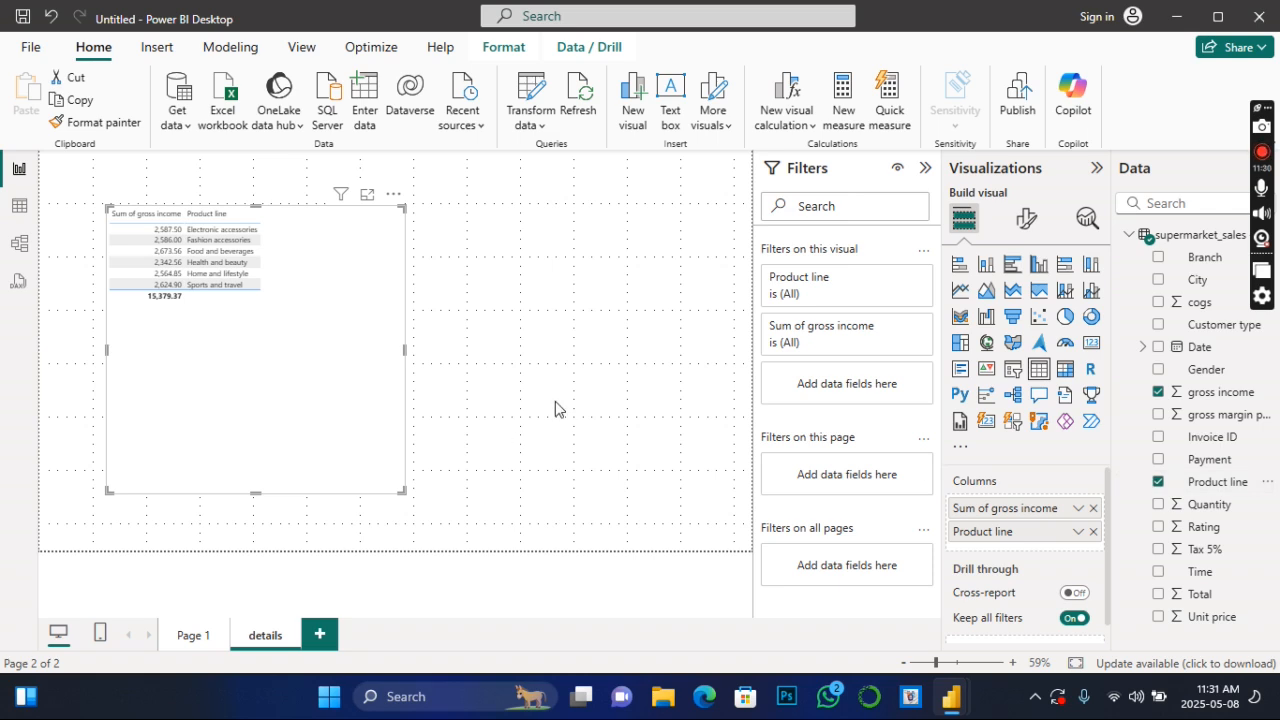
drag(985, 531, 986, 504)
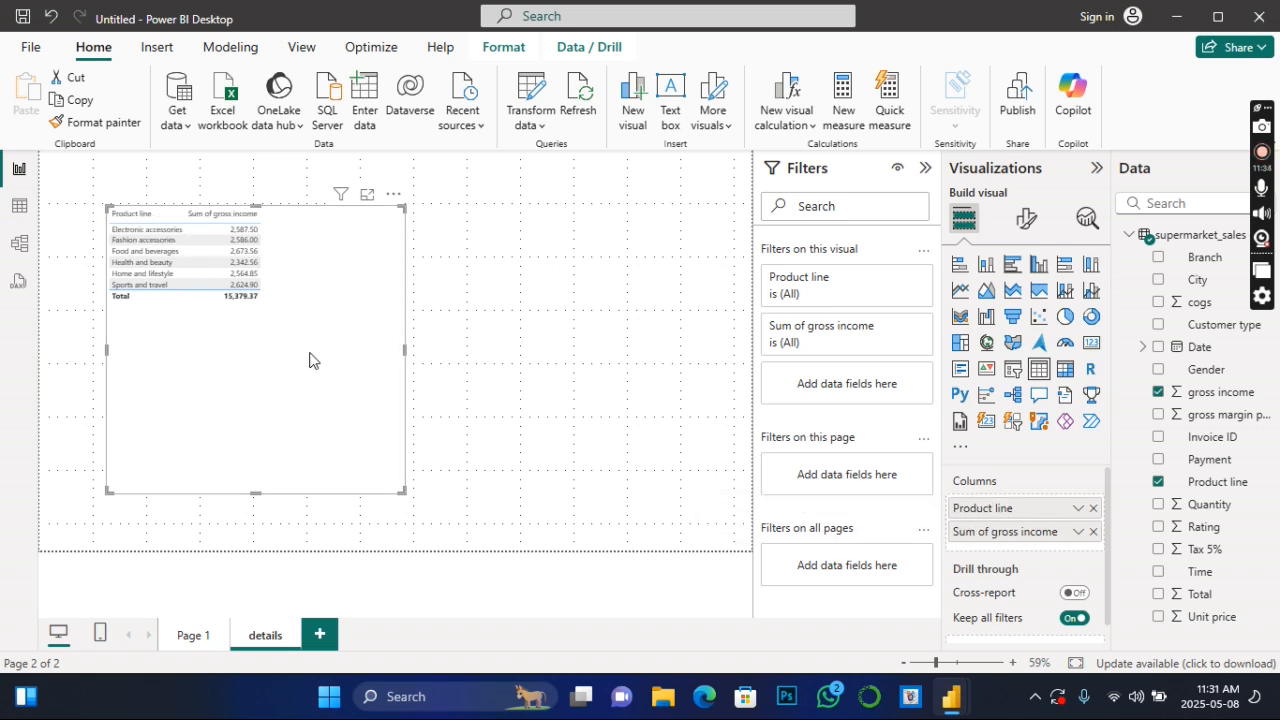
drag(400, 488, 294, 328)
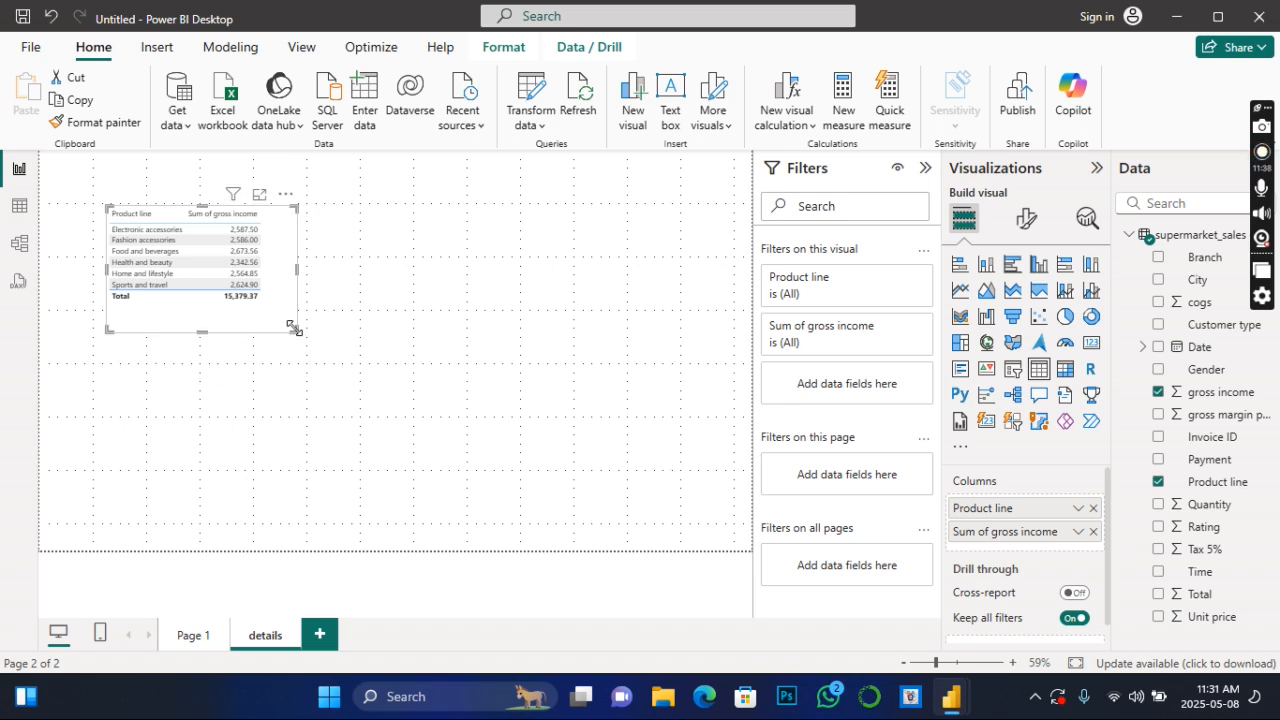
scroll(1071, 534, down, 1)
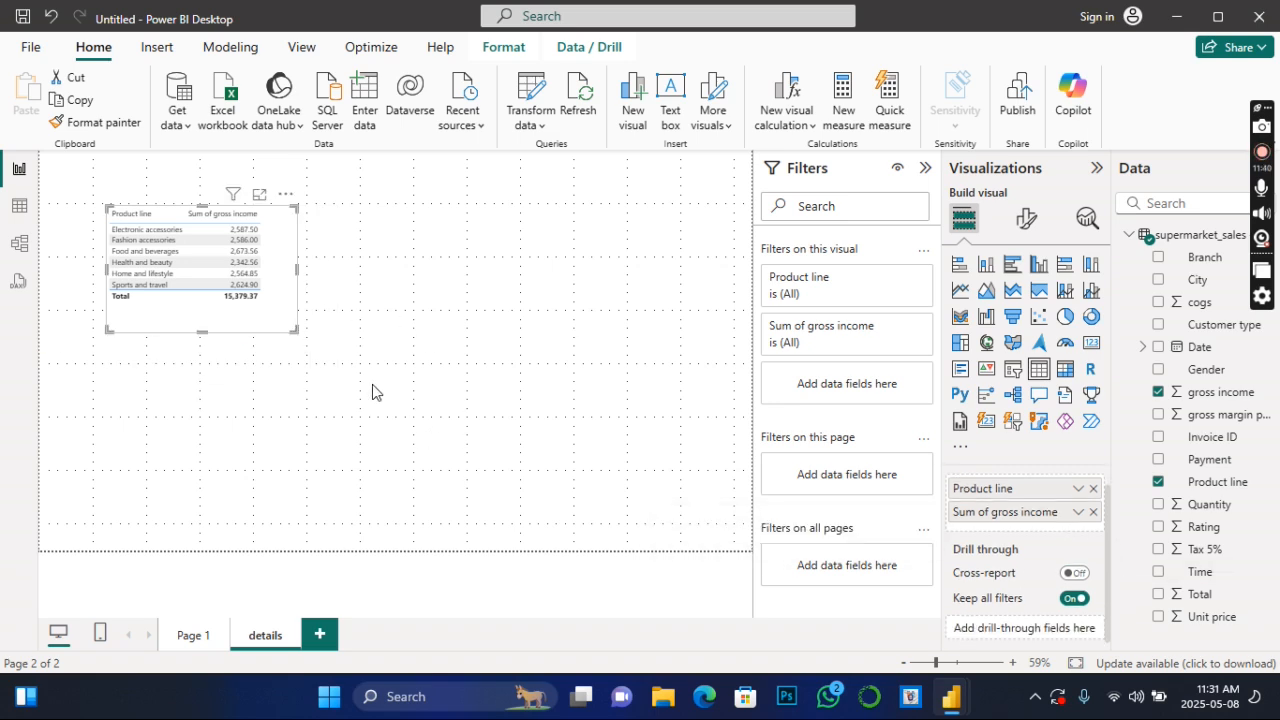
- Compare both report pages and replace Tax 5% with gross income in the bar chart by City on Page 1
click(191, 643)
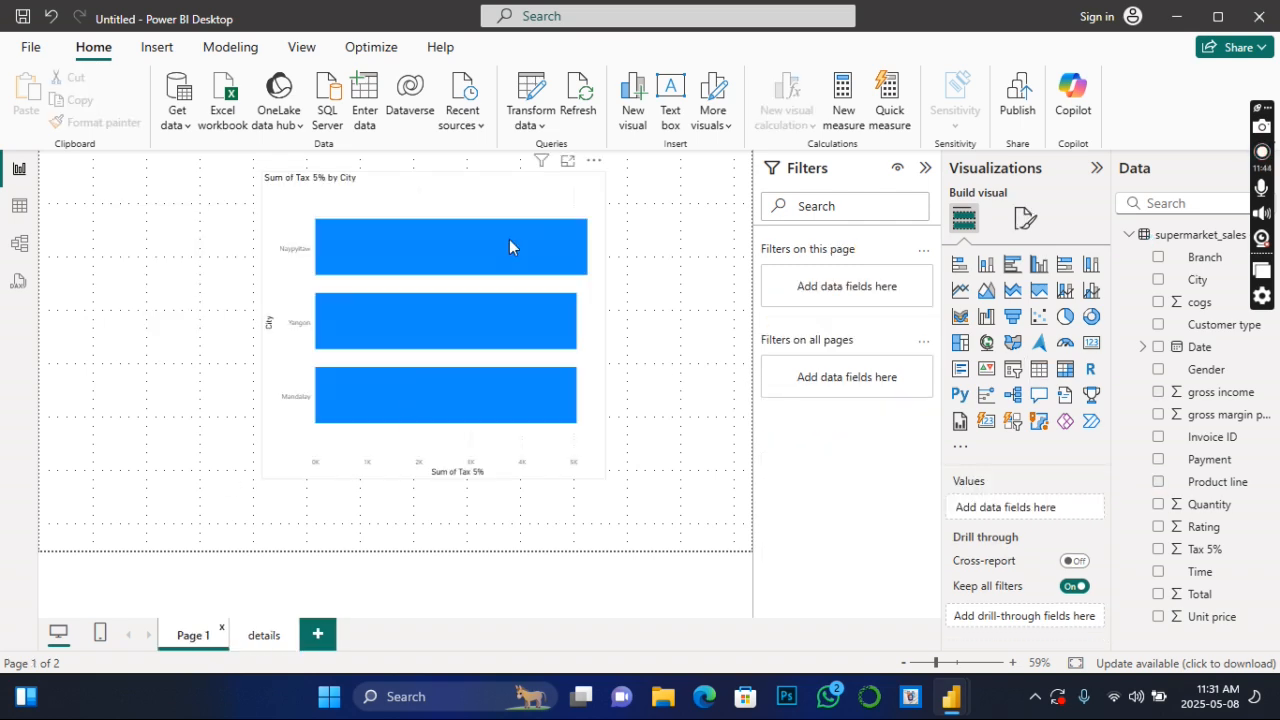
mouse_move(510, 241)
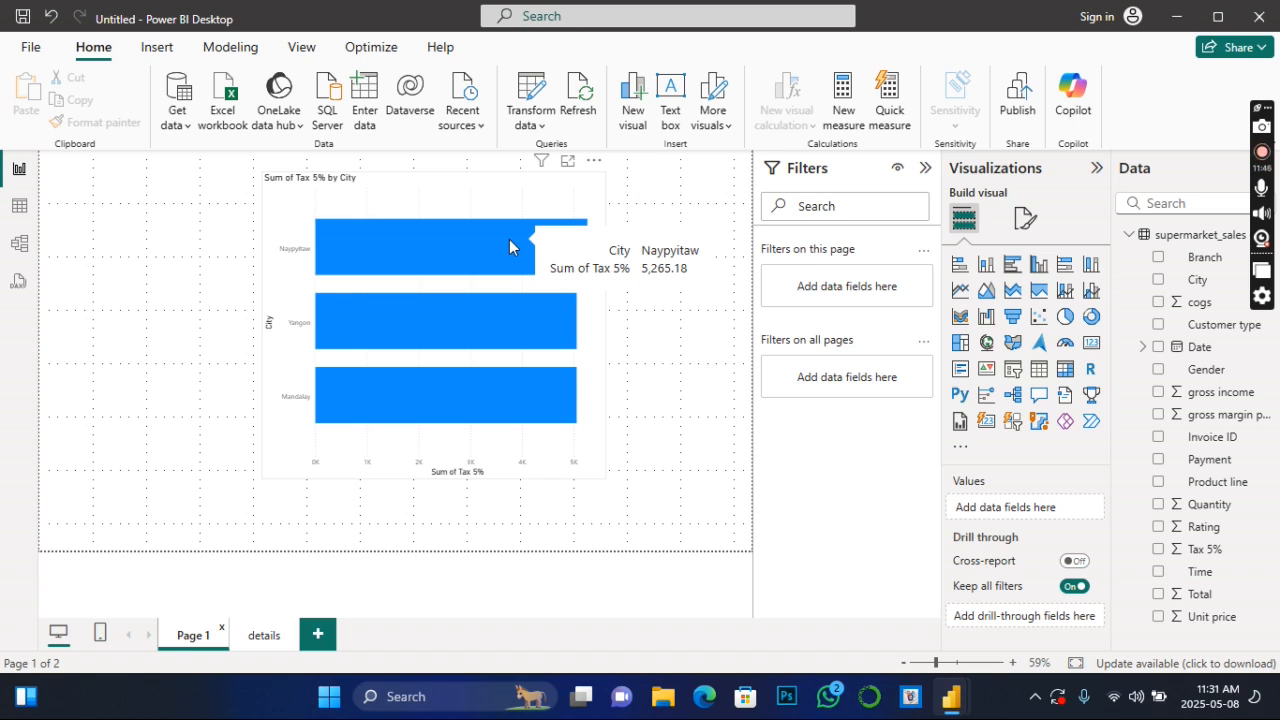
click(254, 646)
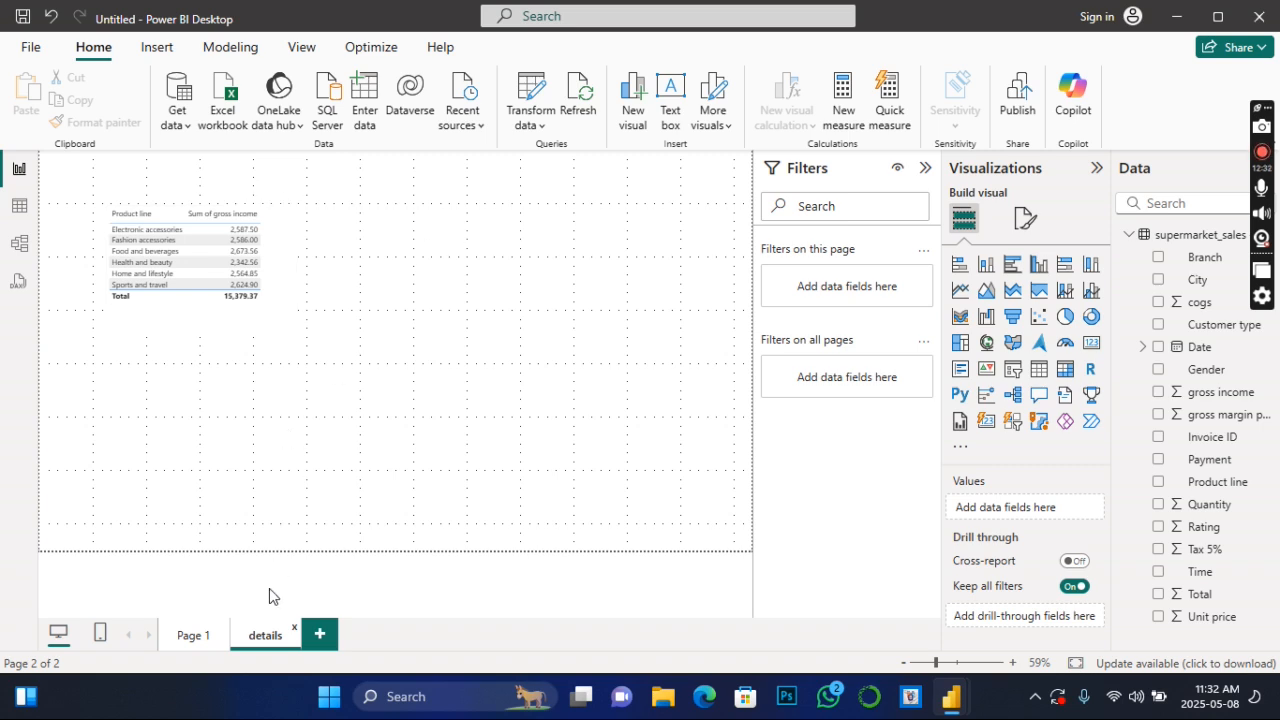
click(190, 636)
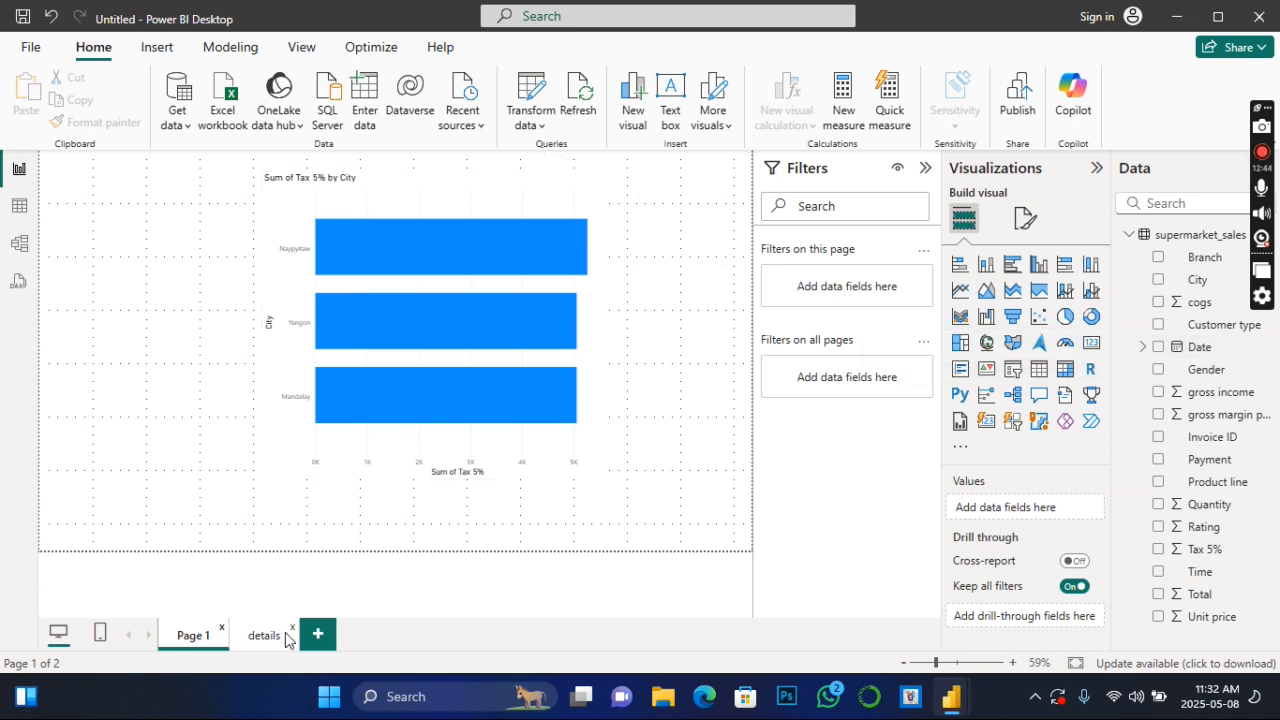
click(603, 386)
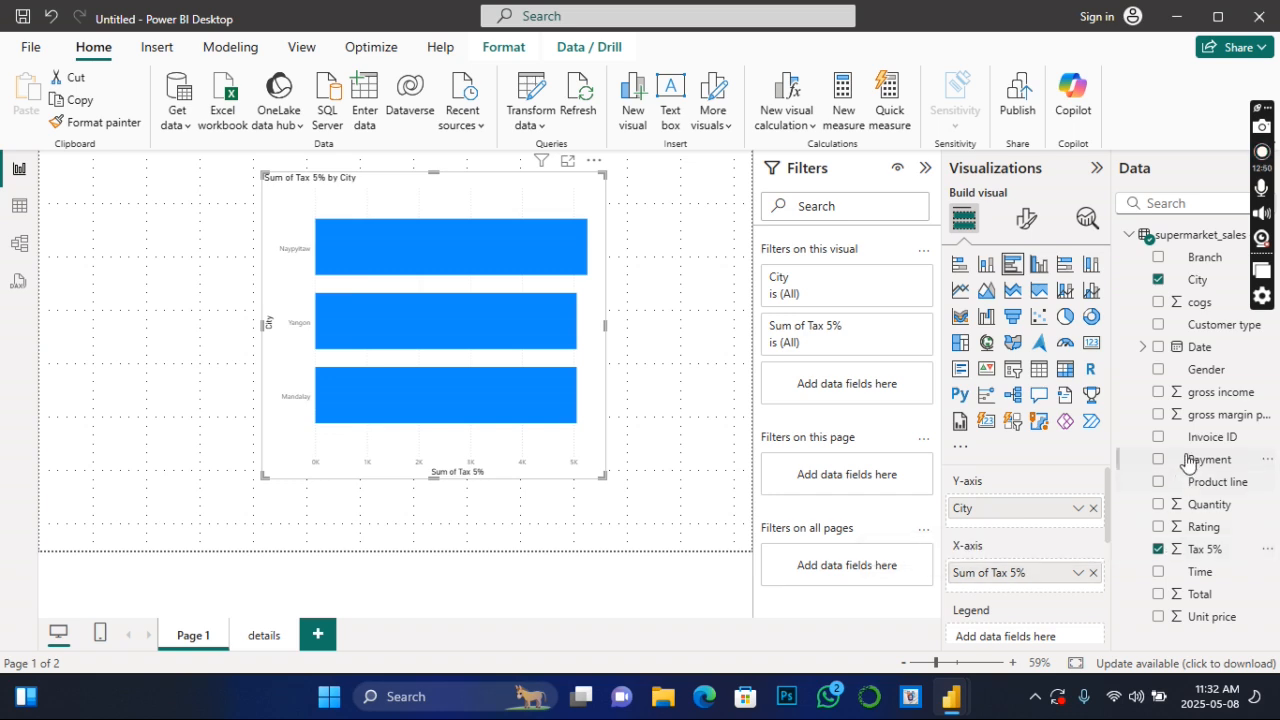
click(1157, 394)
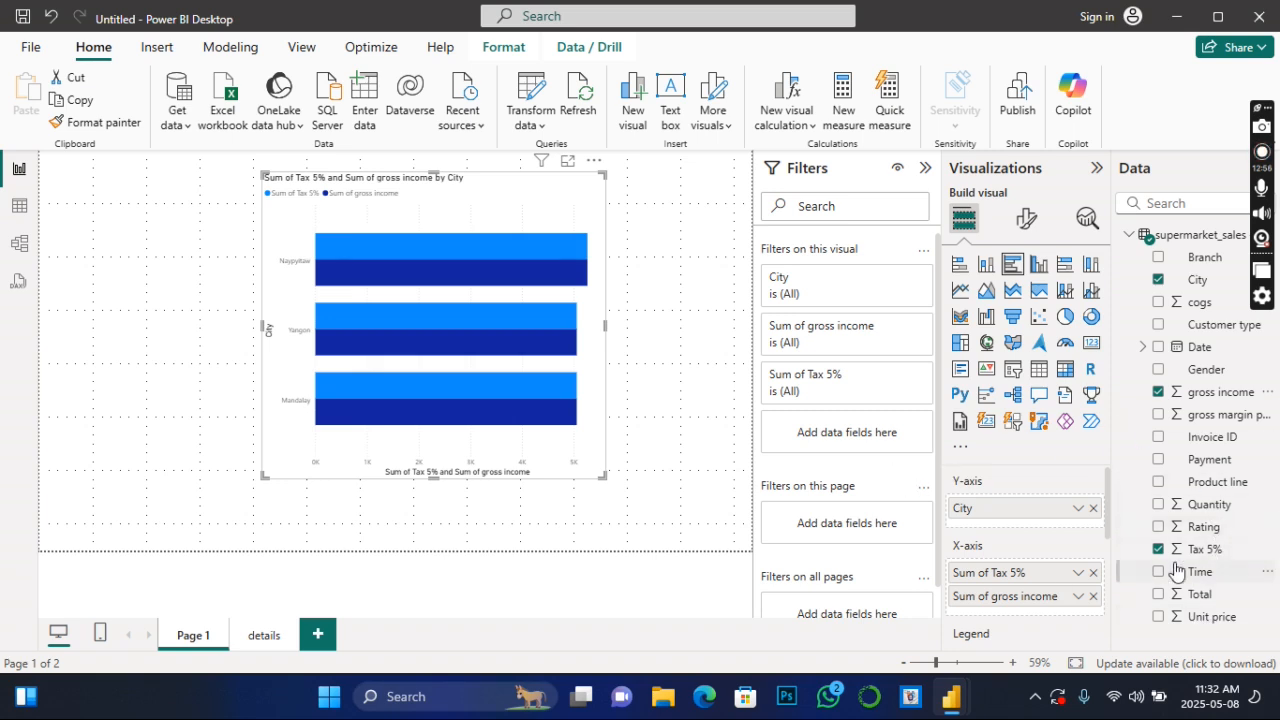
click(1158, 549)
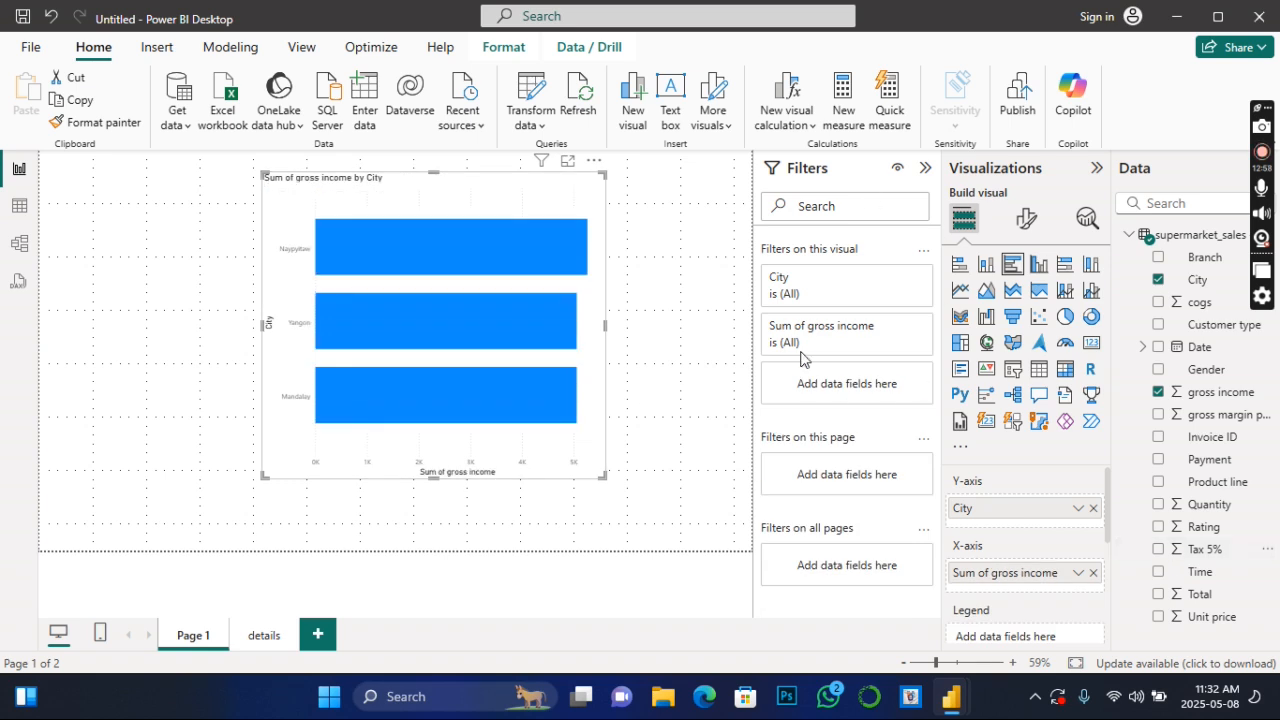
- Add Gender as a drill-through field on the details page and follow the page's back arrow to Page 1
click(265, 636)
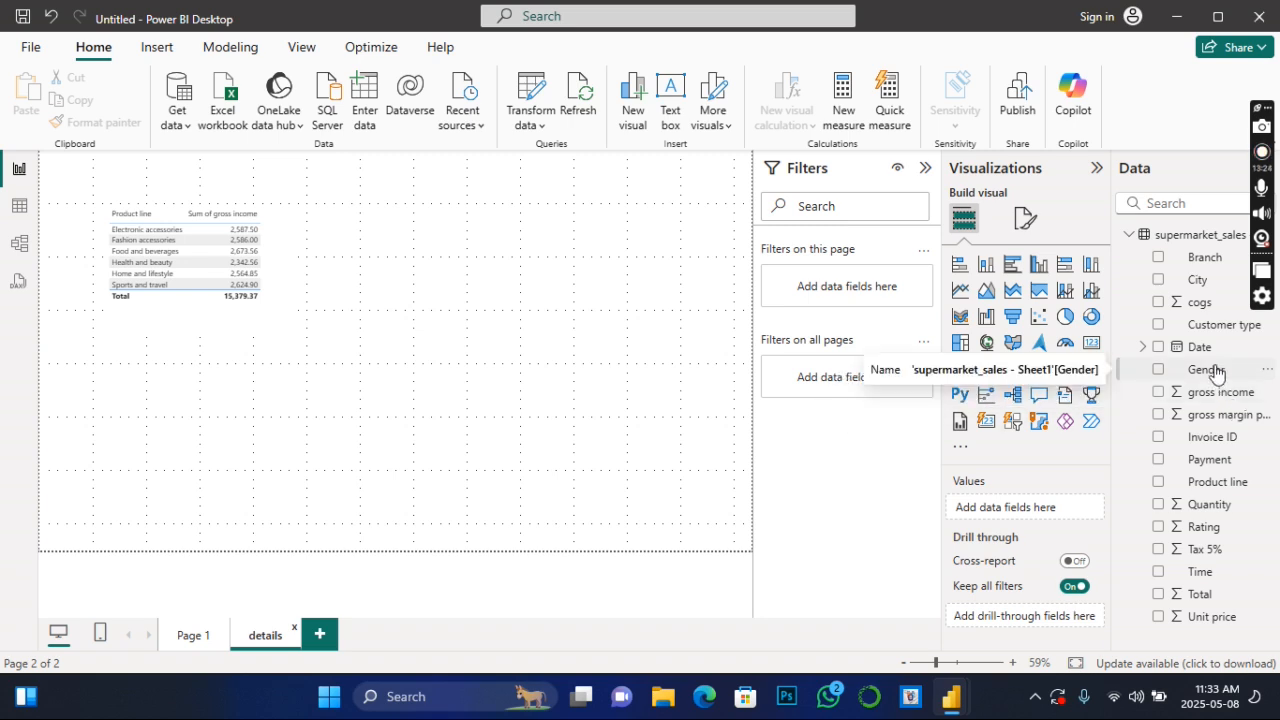
drag(1216, 373, 1048, 615)
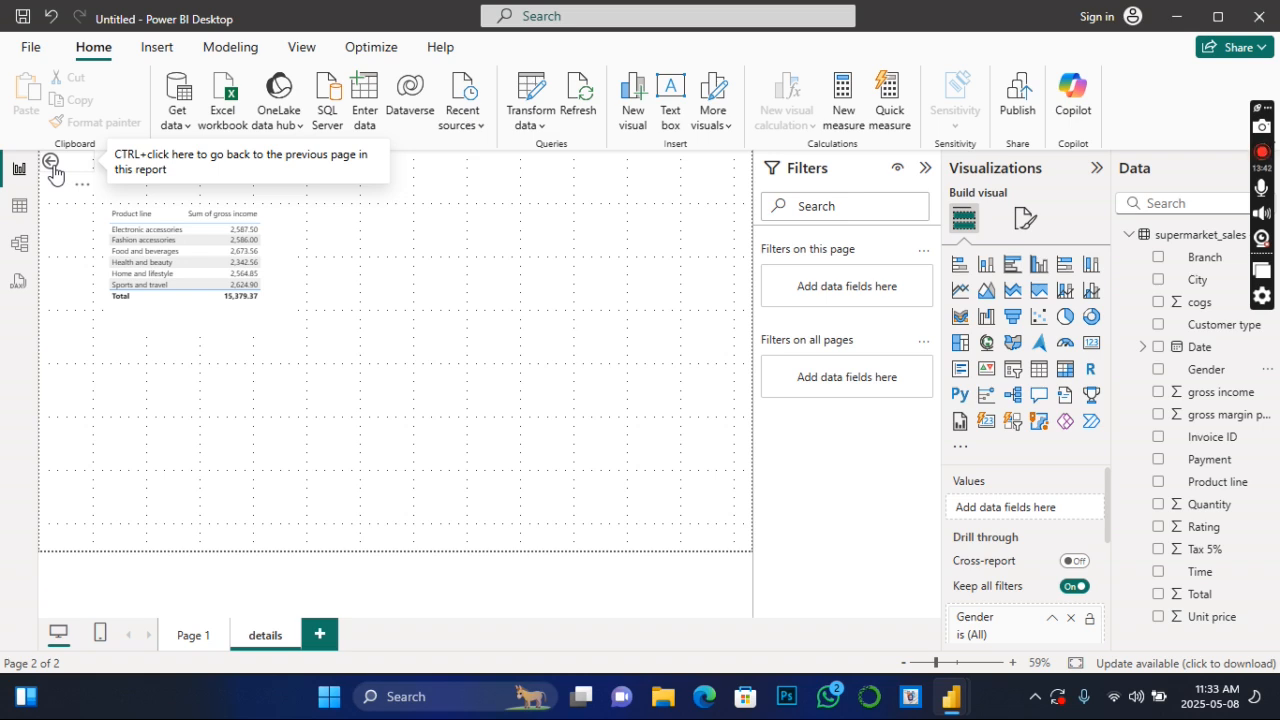
ctrl+click(51, 166)
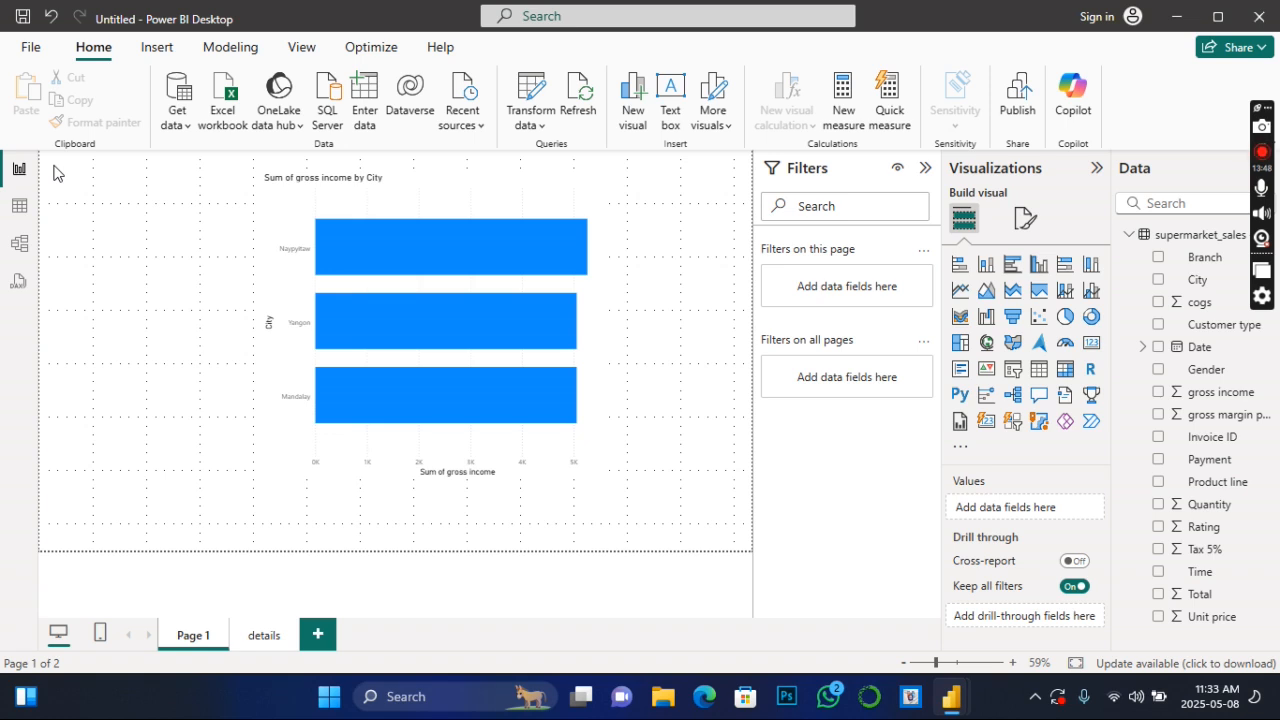
- Check the Naypyitaw bar's options for a drill-through command and review the Gender drill-through settings on the details page
mouse_move(420, 253)
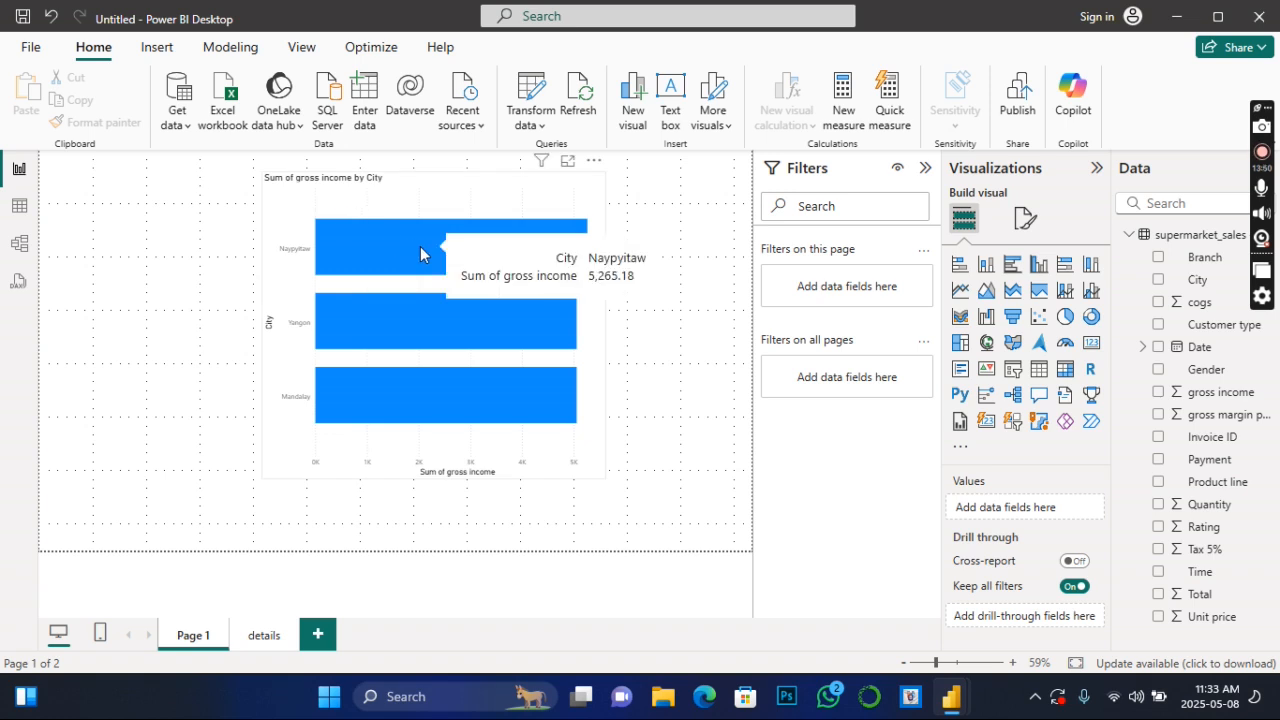
right_click(420, 253)
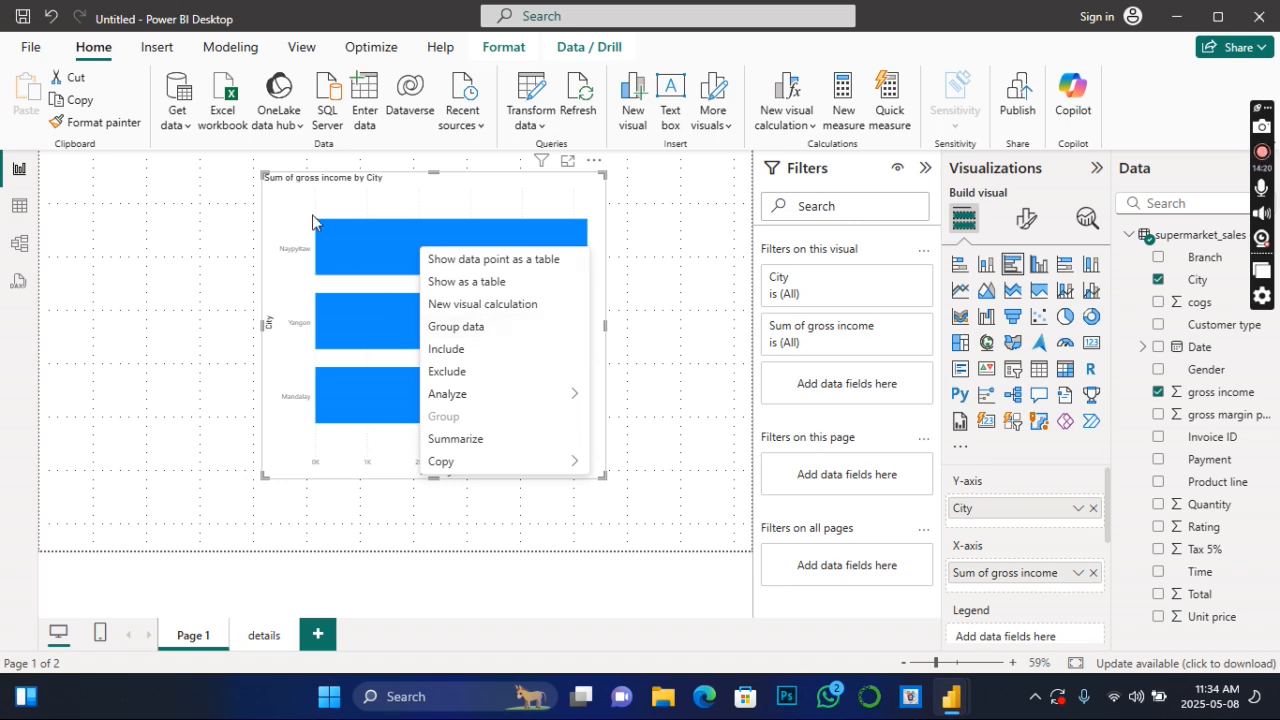
key(Escape)
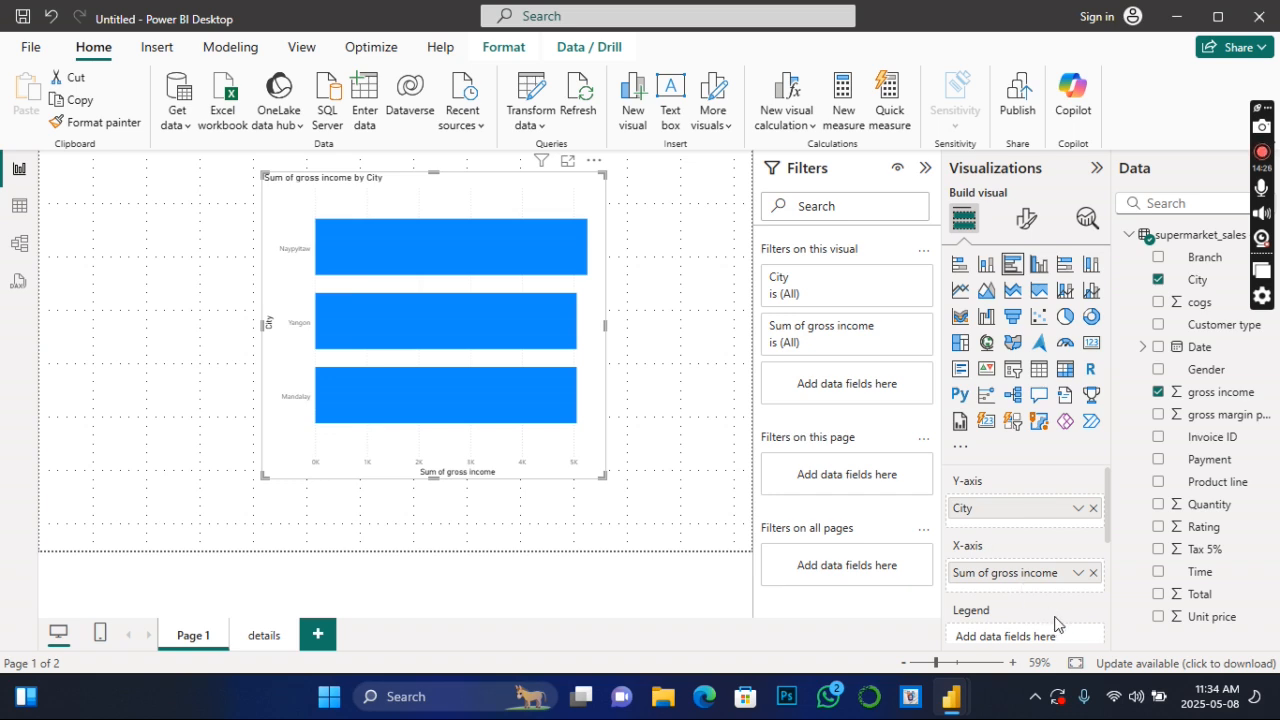
scroll(1058, 625, down, 2)
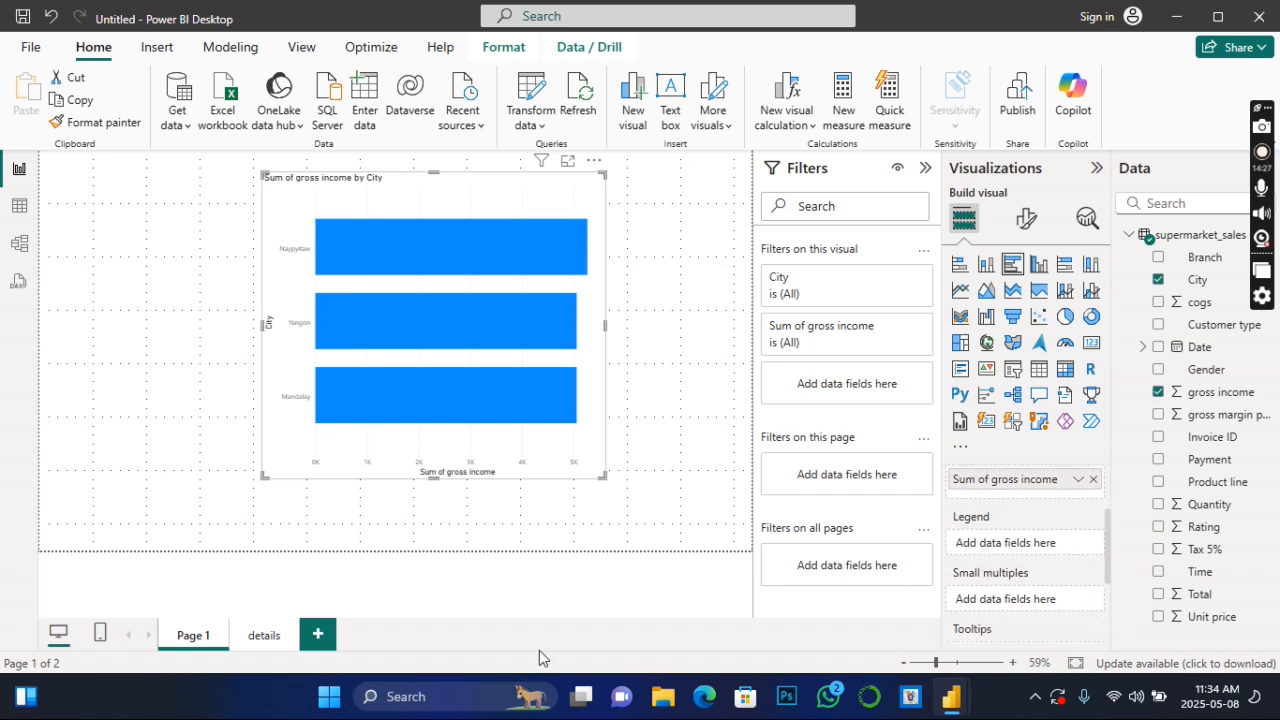
click(265, 636)
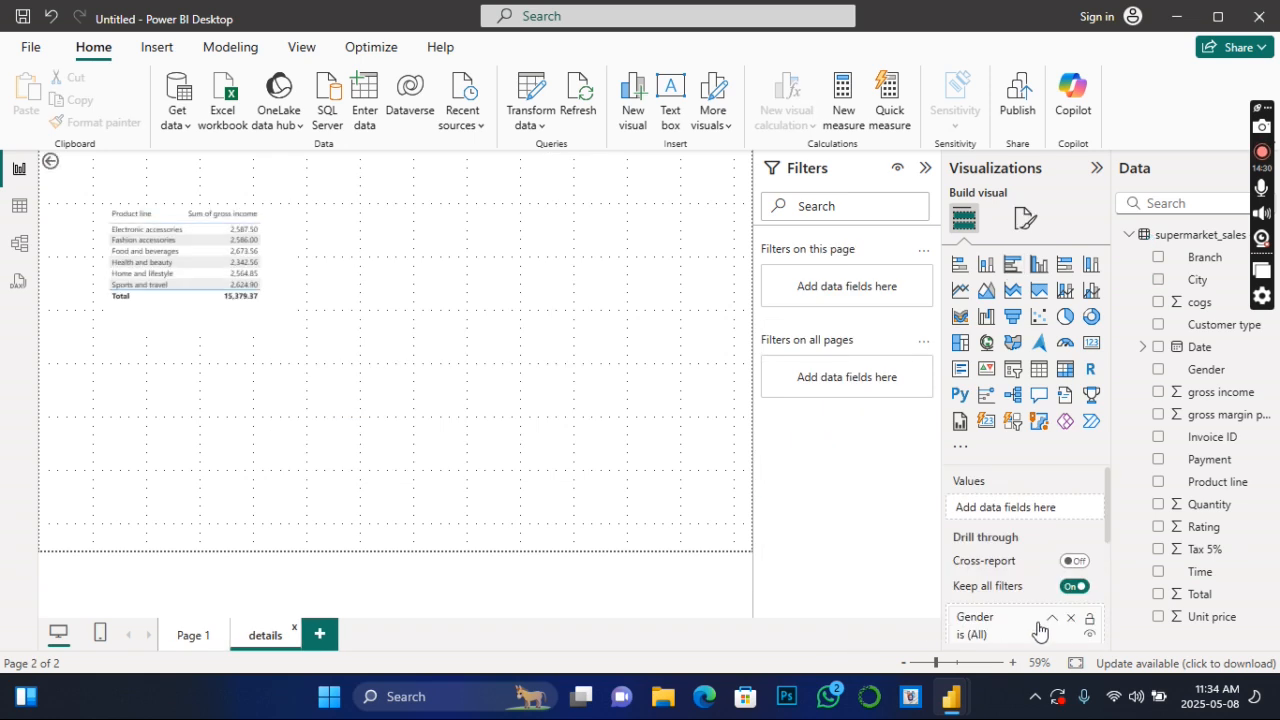
scroll(1045, 632, down, 4)
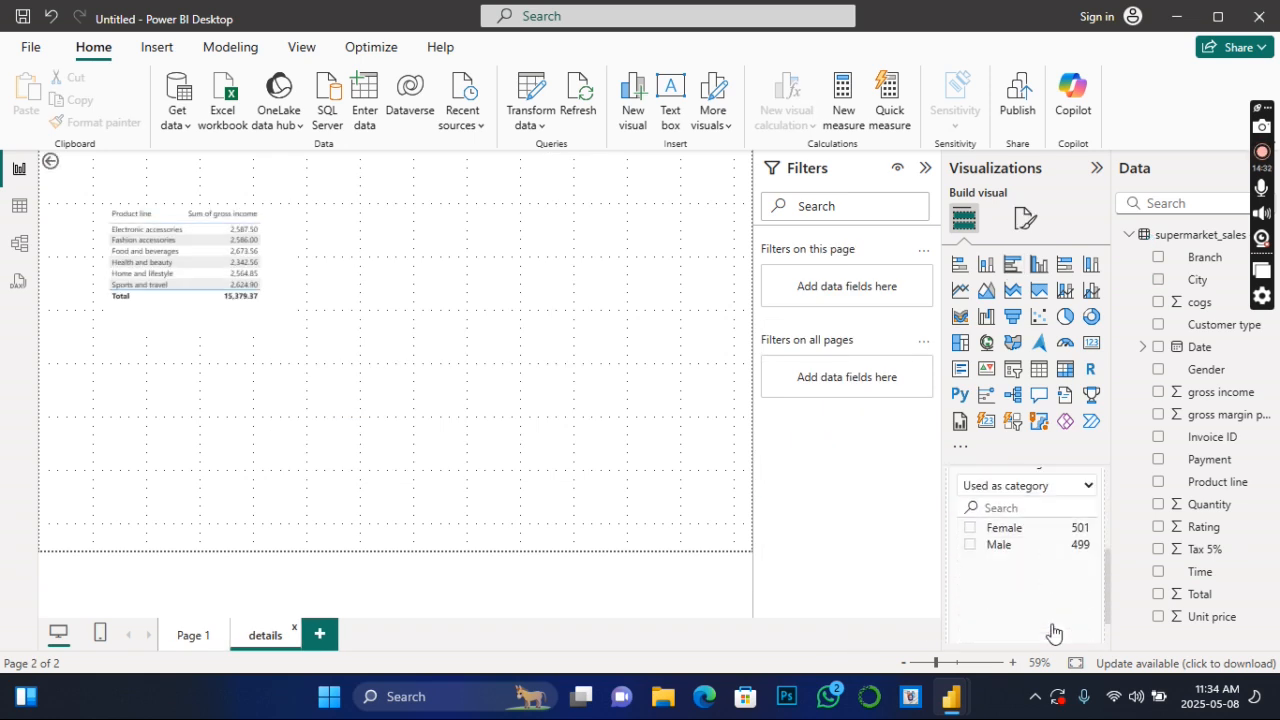
scroll(1053, 632, up, 2)
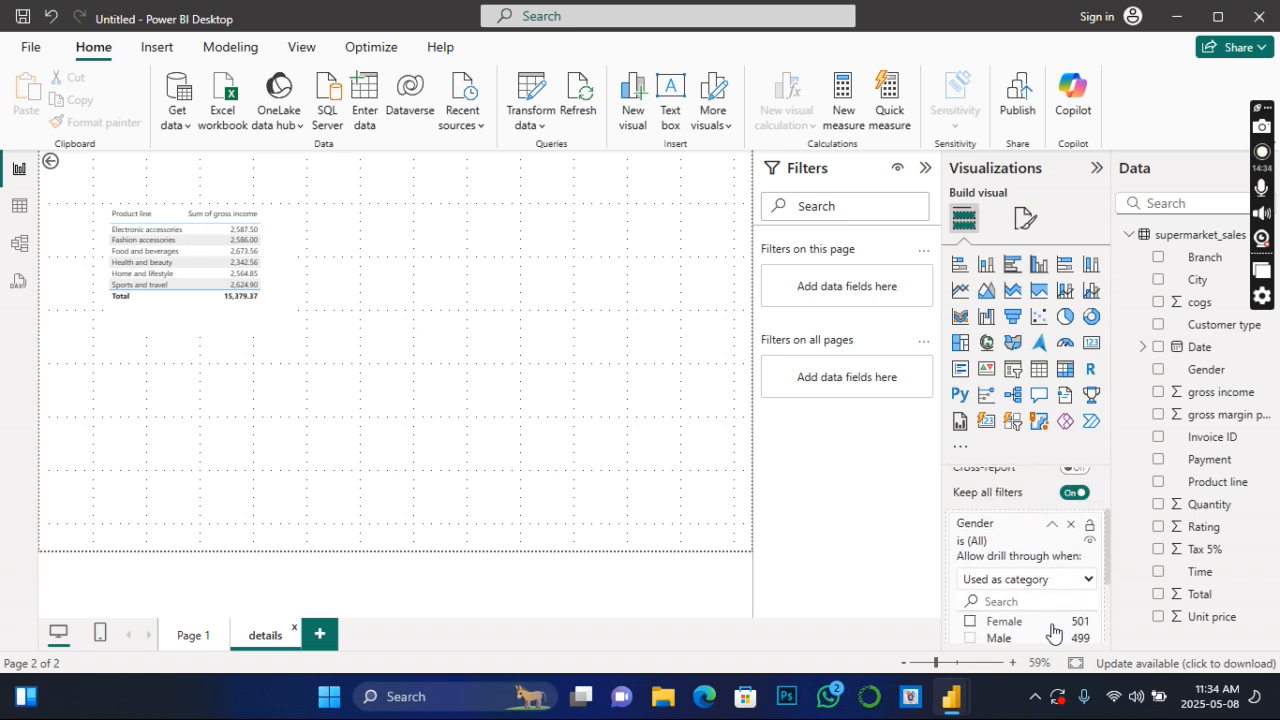
- Set the Gender drill-through on the details page to apply when Summarized and follow the back arrow to Page 1
click(1090, 582)
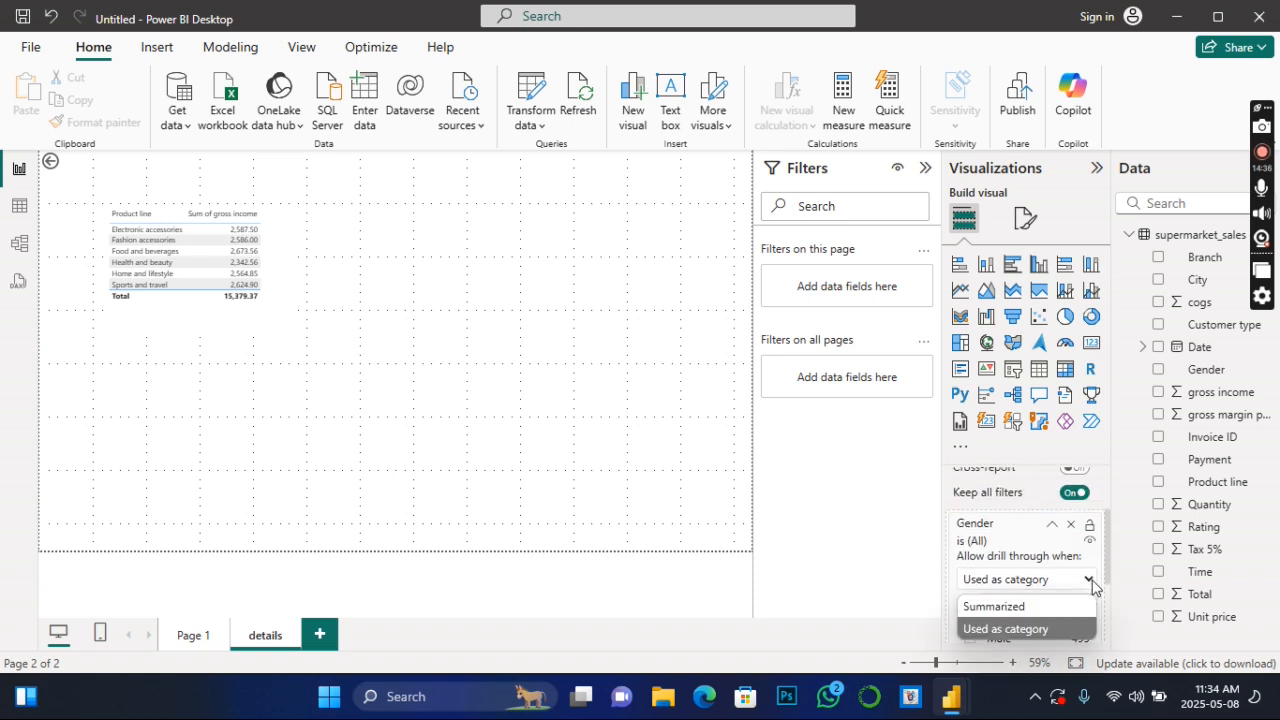
click(1037, 607)
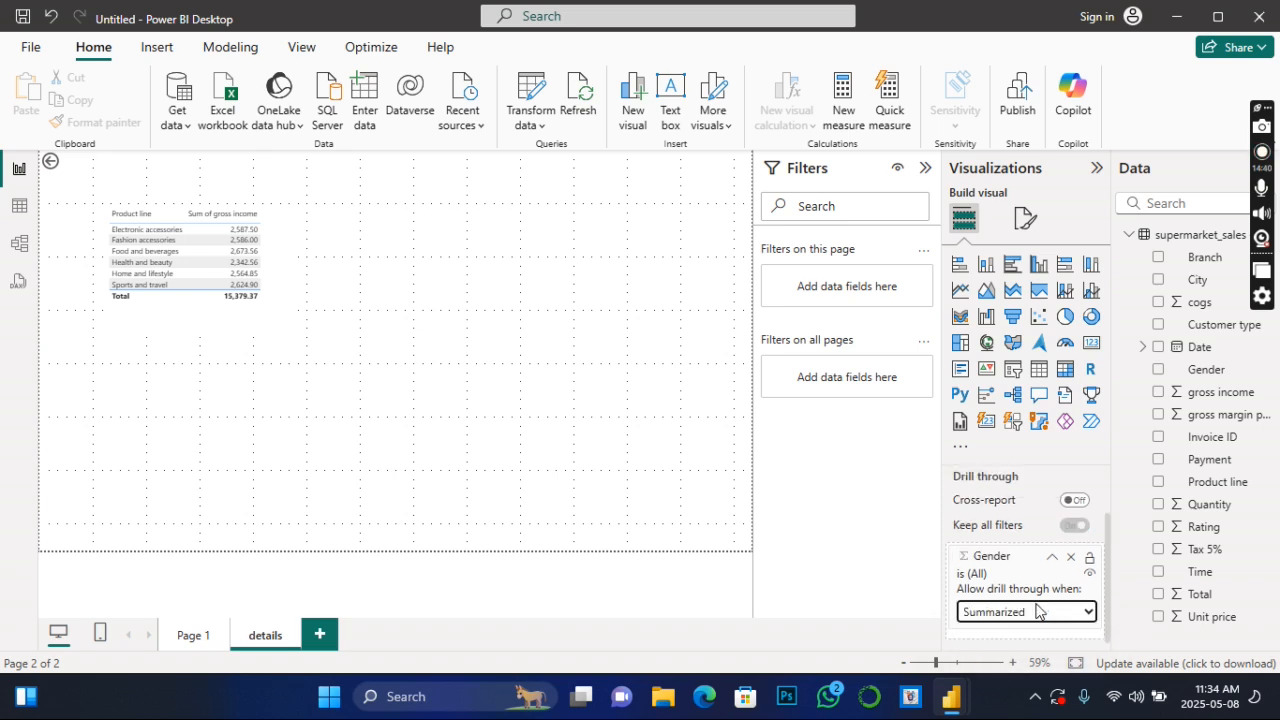
ctrl+click(51, 165)
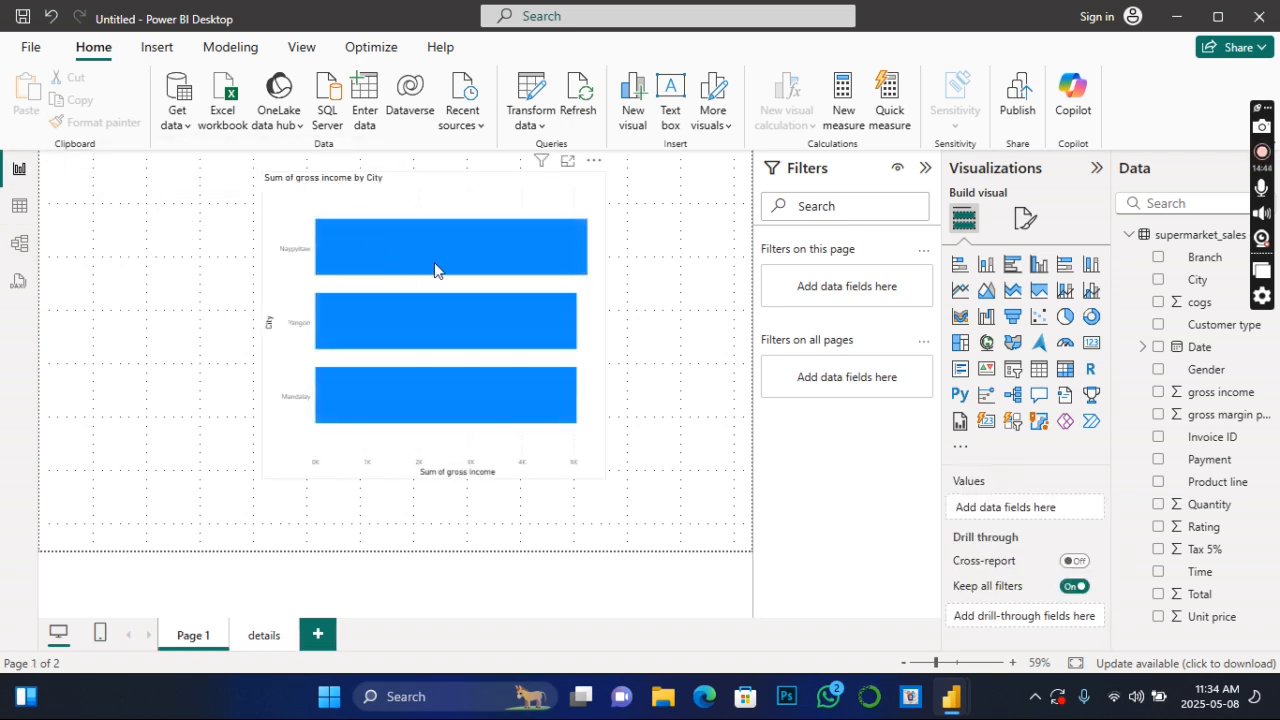
- Check the Naypyitaw bar's options, including Analyze and Copy, for a drill-through command
right_click(434, 268)
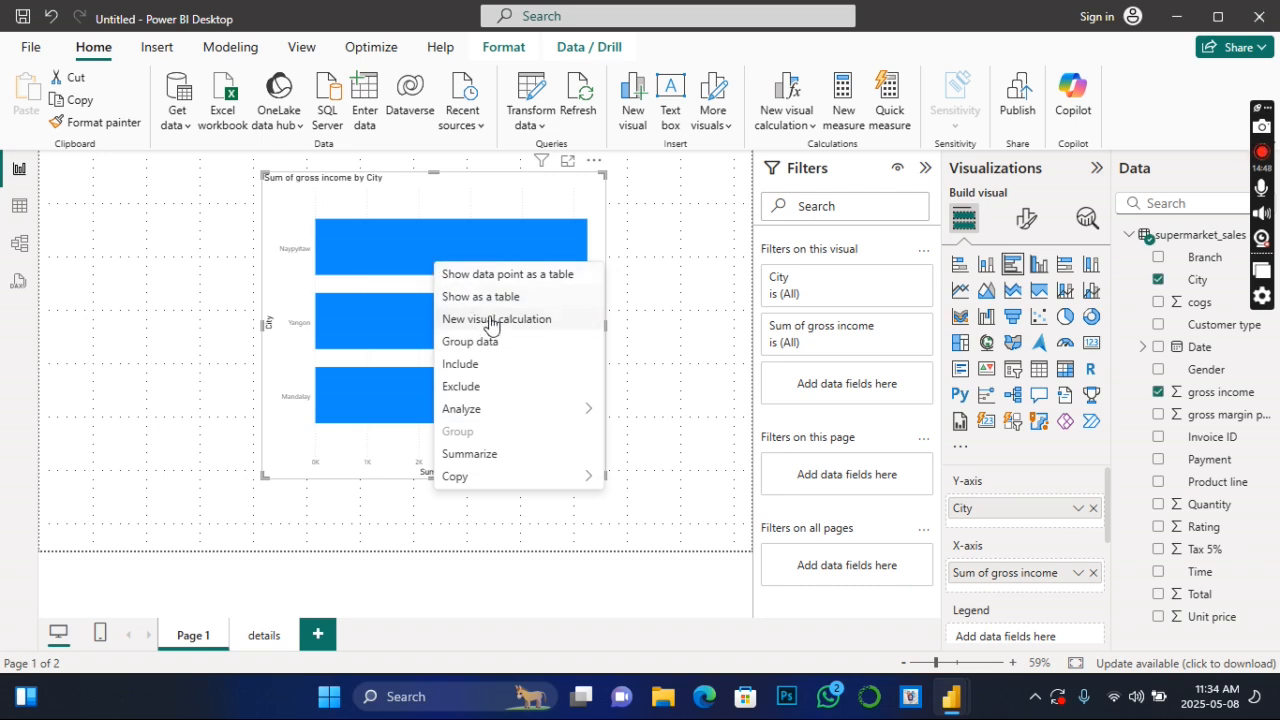
mouse_move(518, 417)
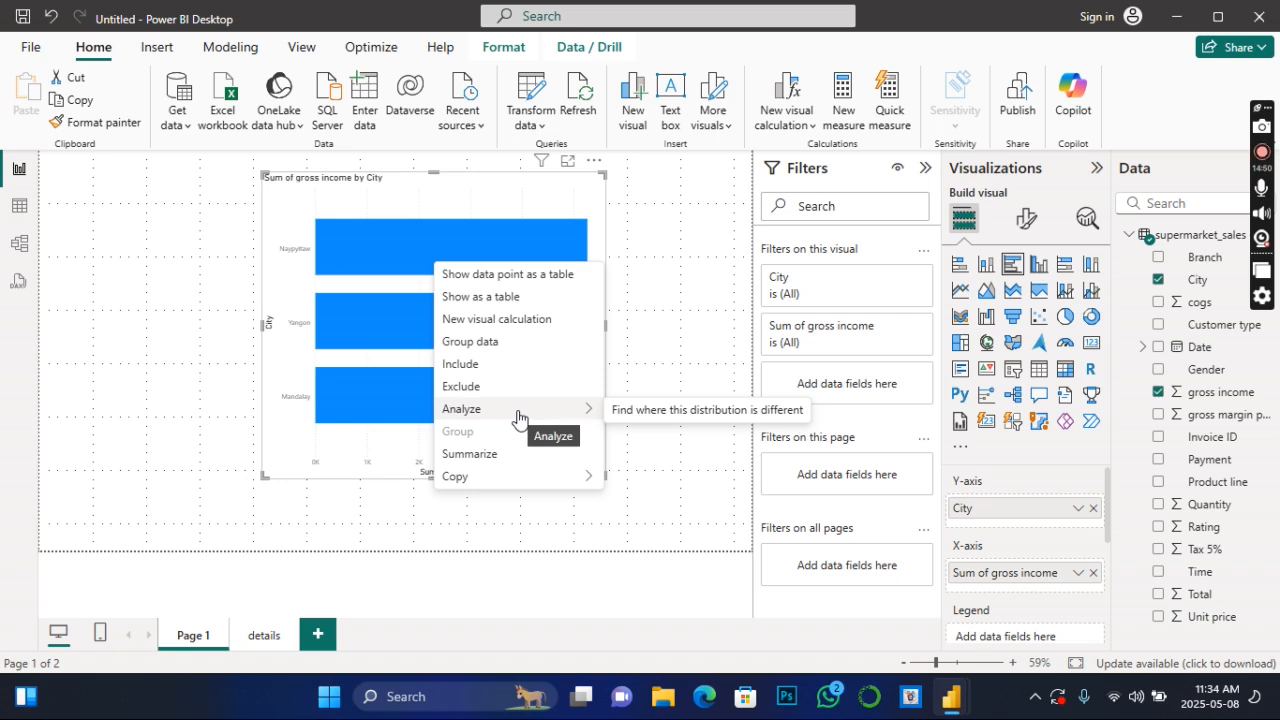
mouse_move(534, 478)
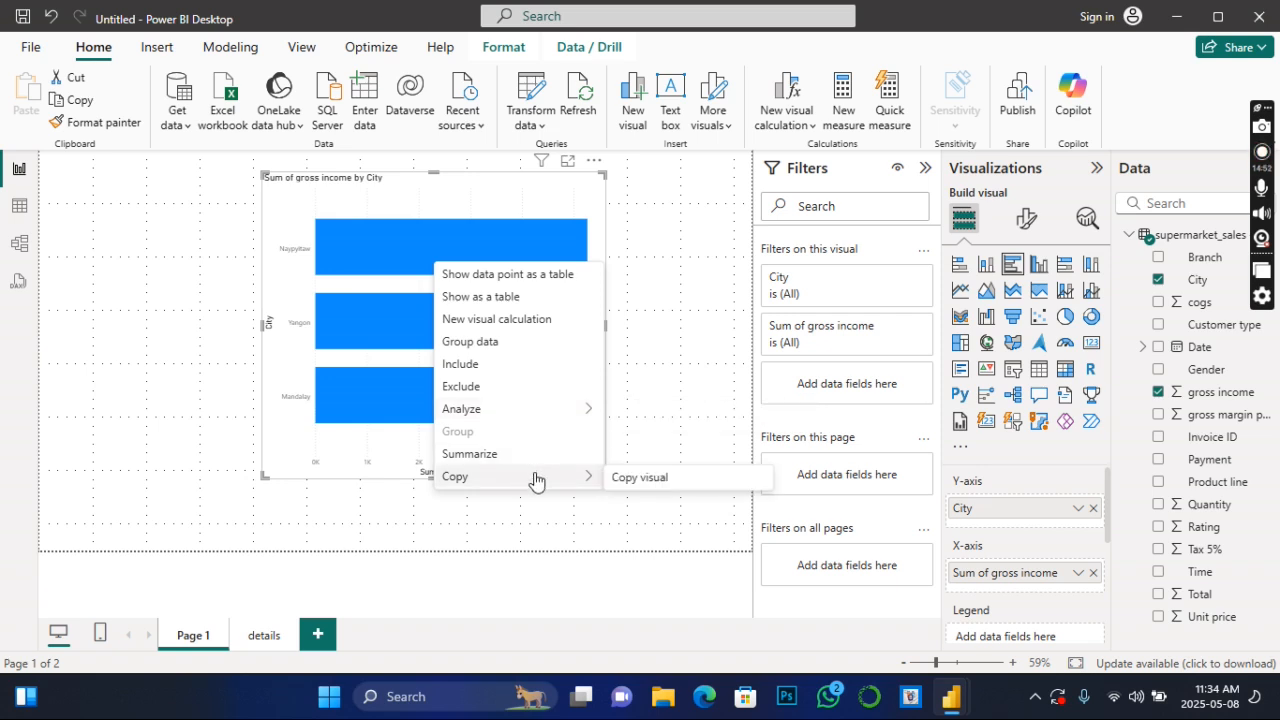
click(672, 318)
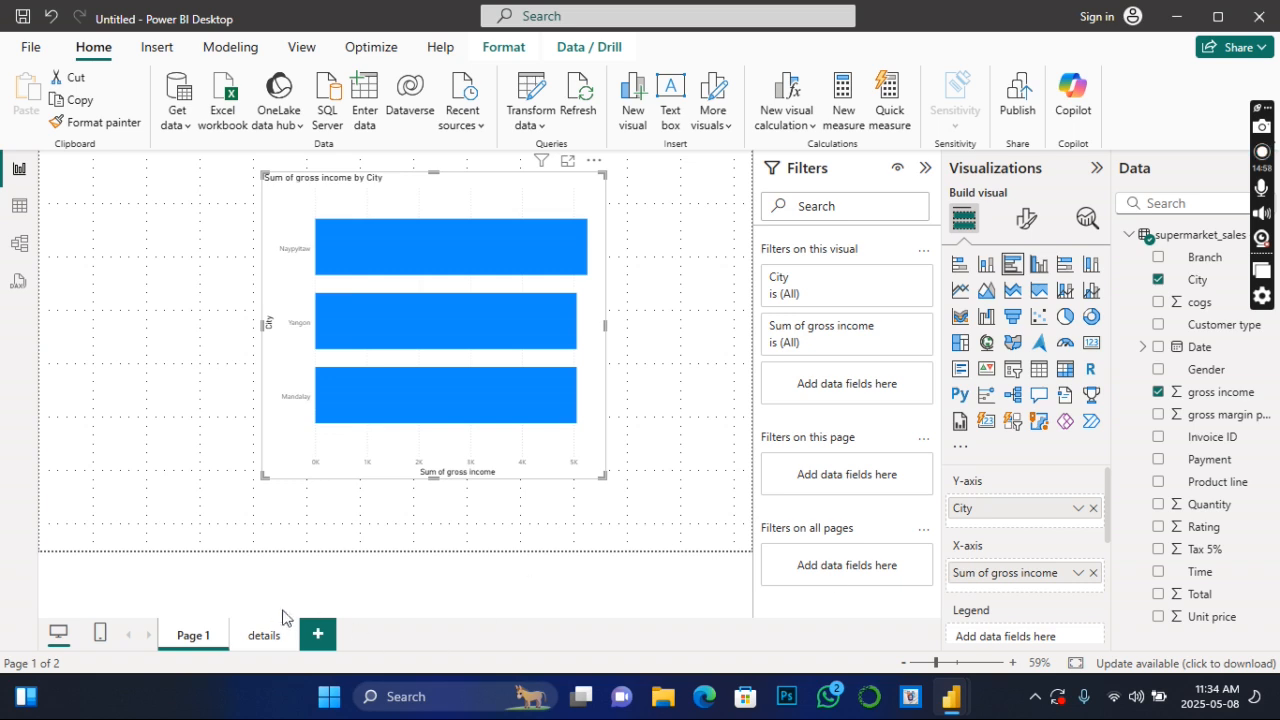
- Set the Gender drill-through field on the details page back to Used as category
click(265, 635)
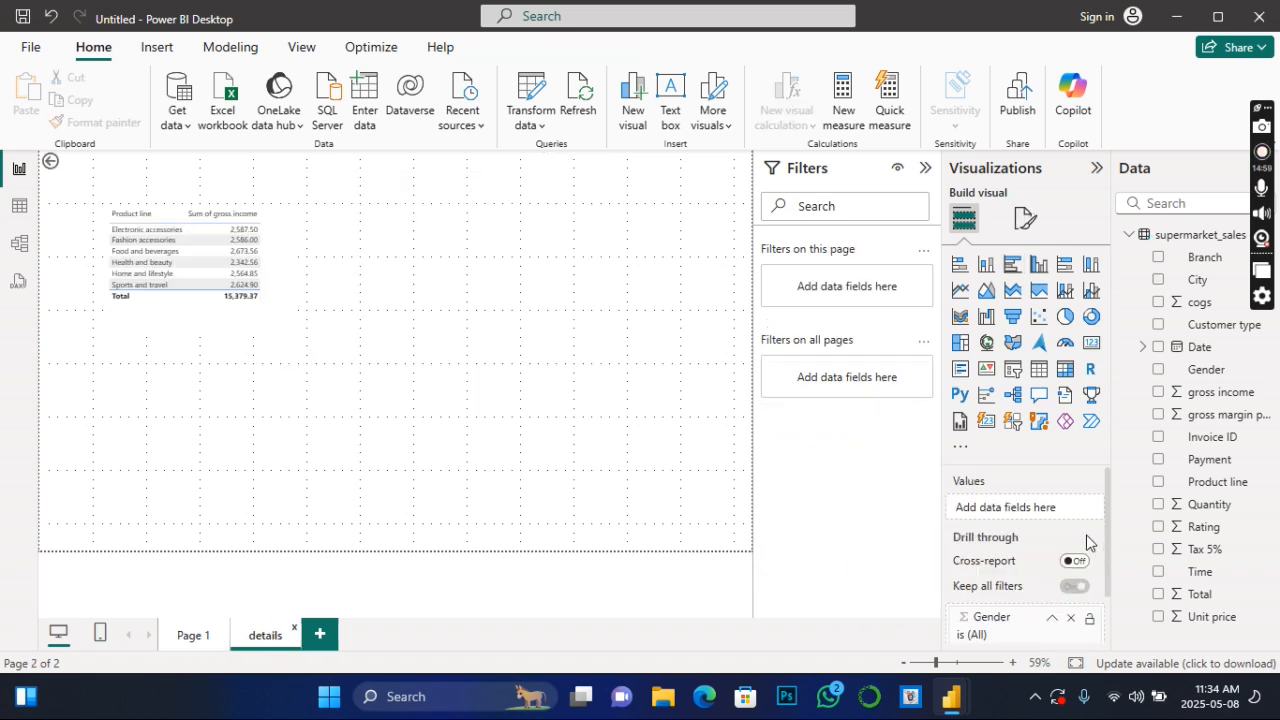
click(1051, 619)
click(1085, 611)
click(1005, 661)
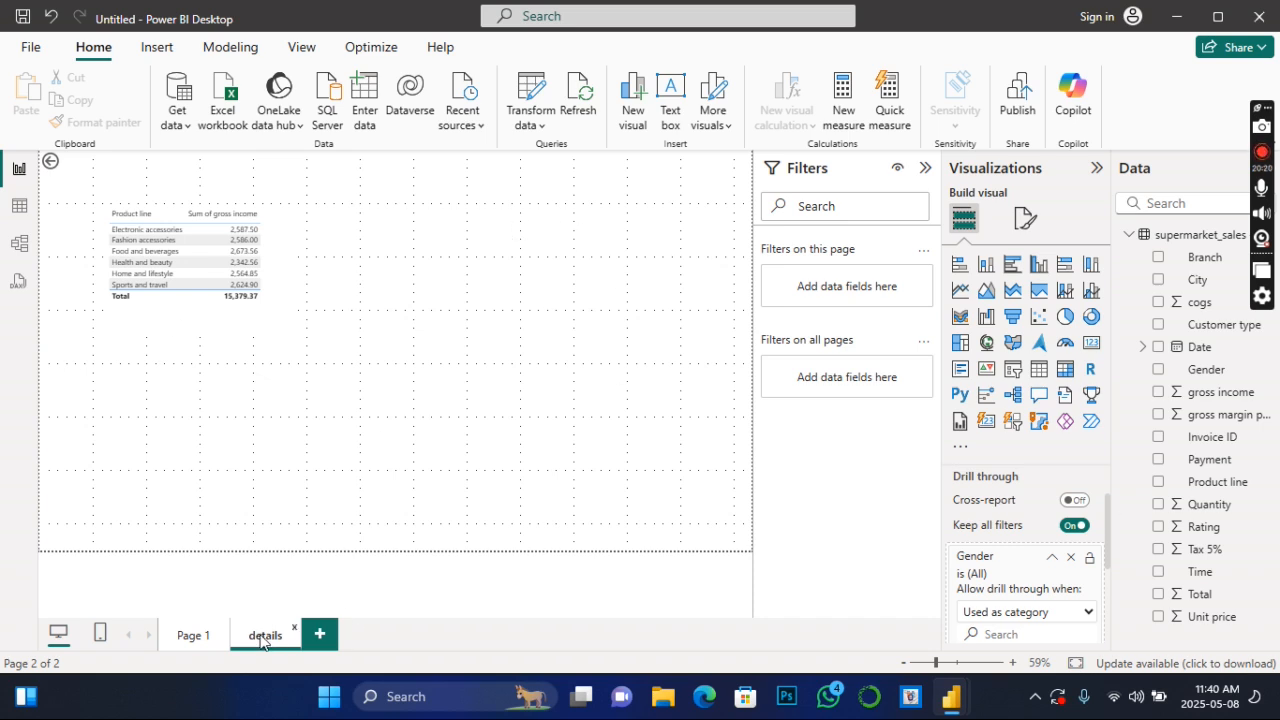
- Add a new report page and rename it main_page
click(190, 647)
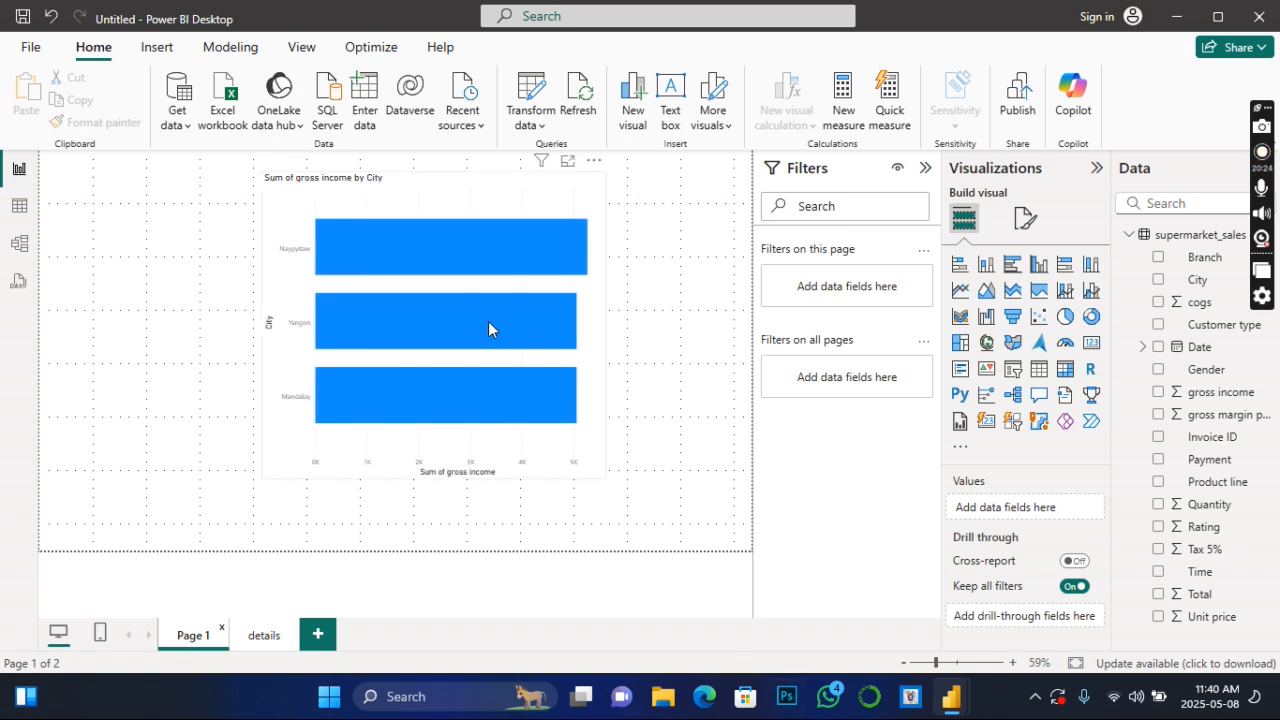
click(320, 636)
double_click(347, 638)
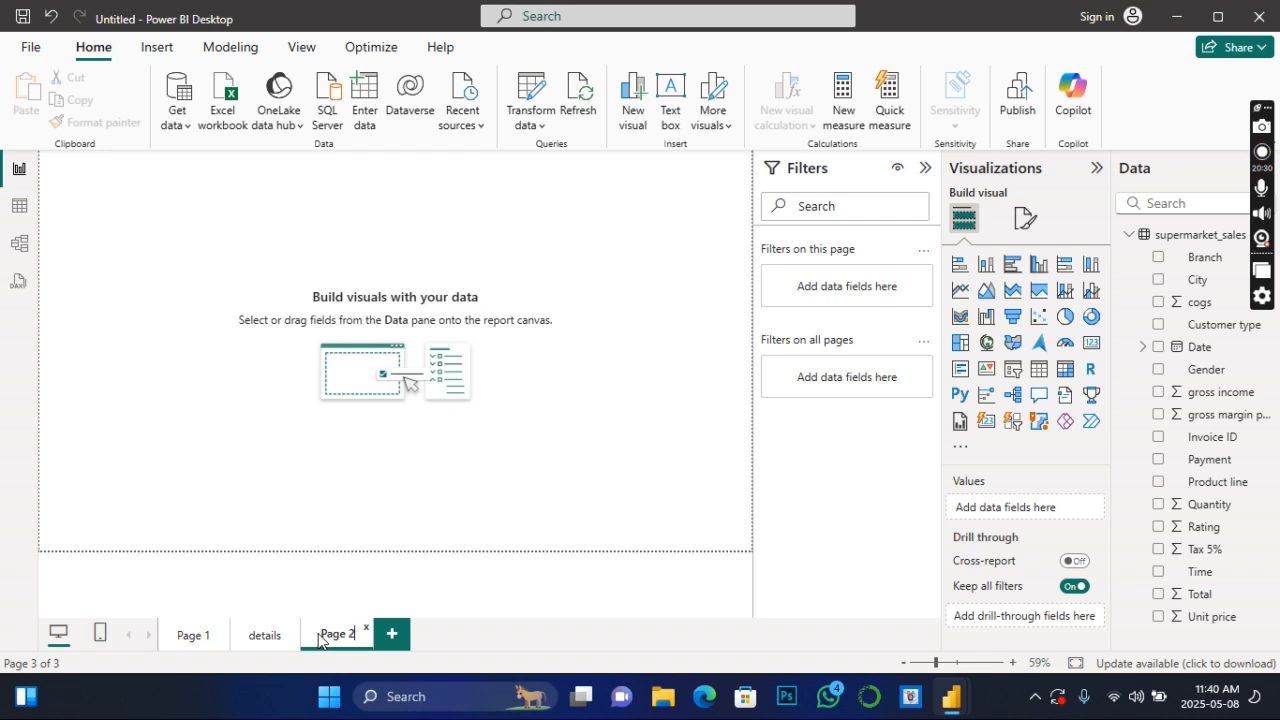
drag(322, 634, 355, 636)
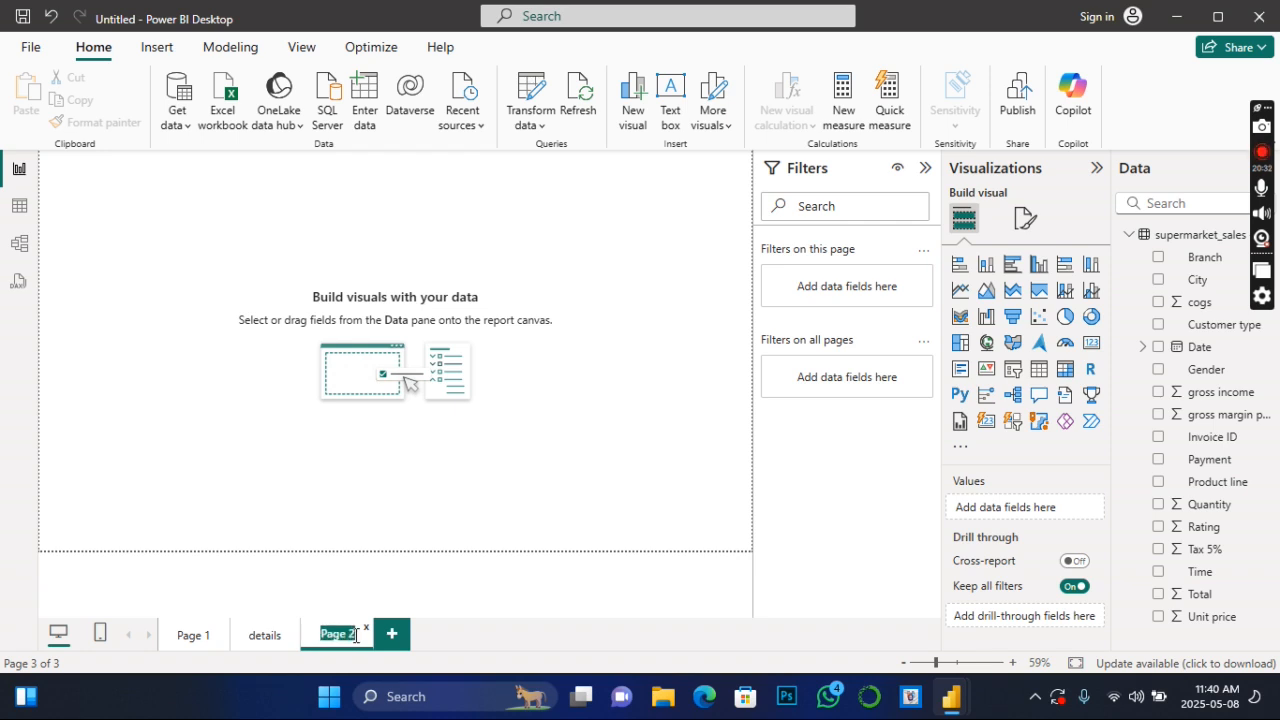
text(main_page)
key(Return)
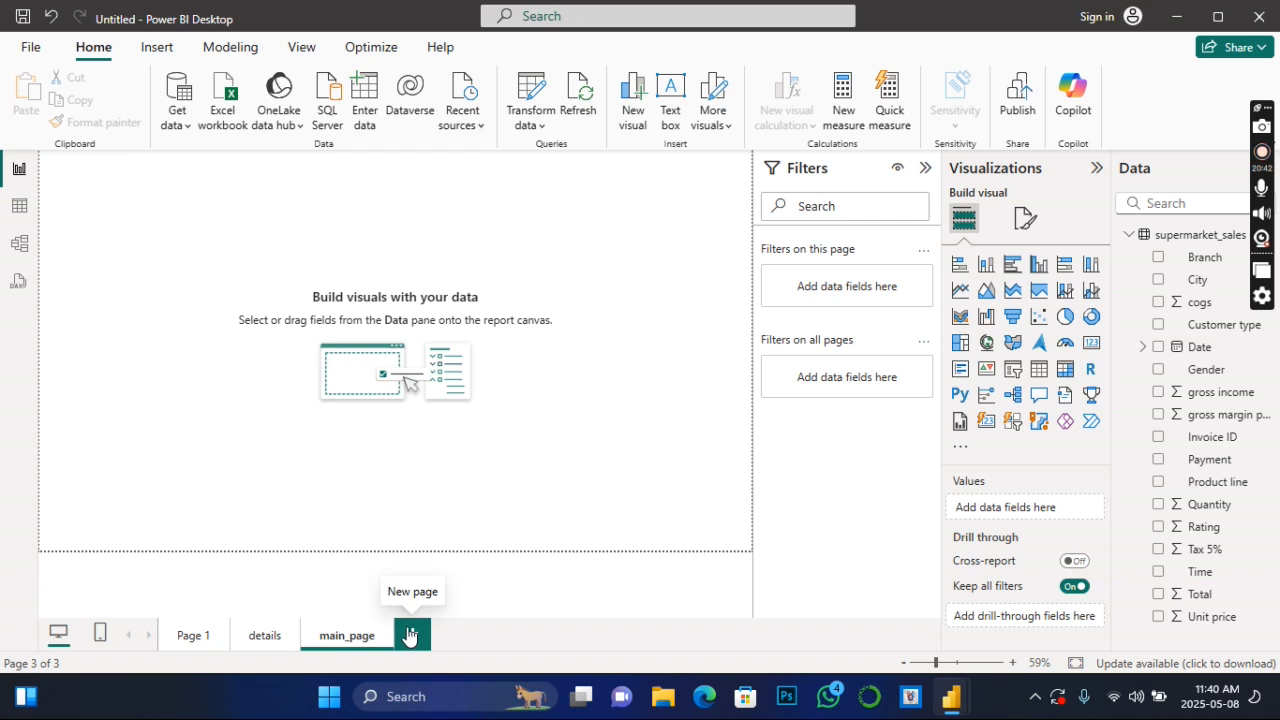
- Add another report page after main_page and name it detail
click(406, 634)
double_click(418, 636)
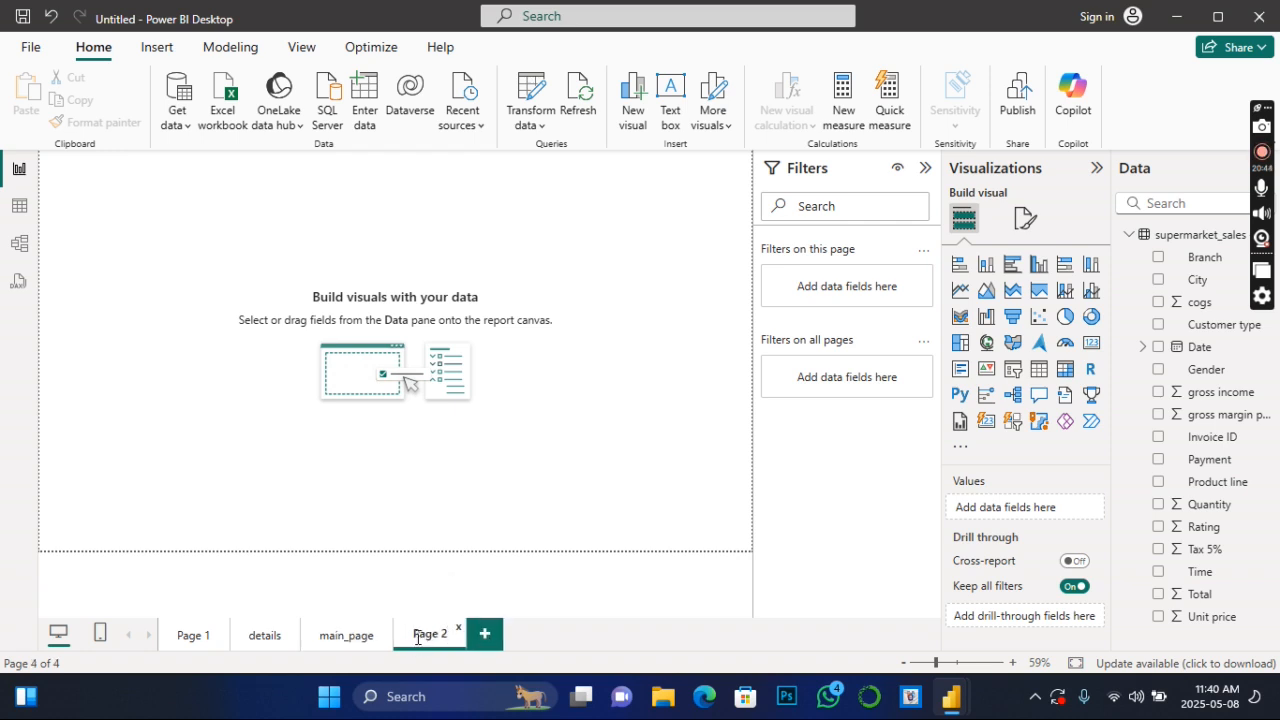
drag(415, 633, 455, 638)
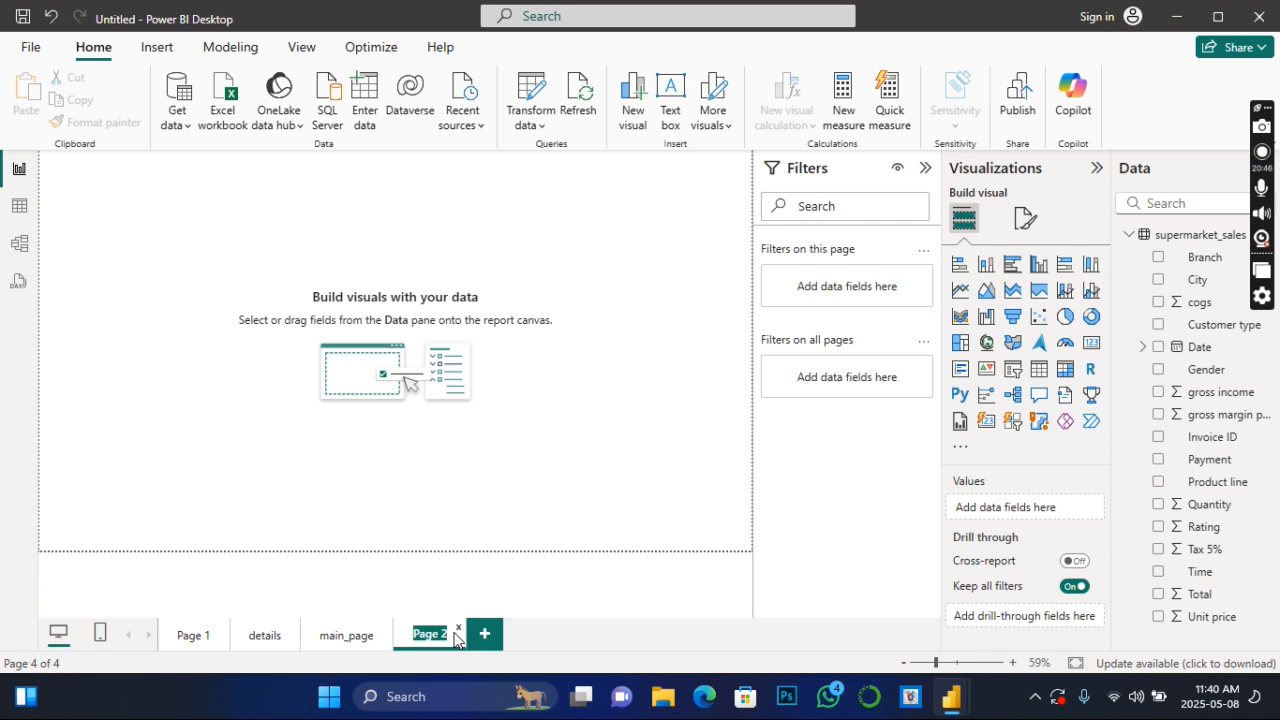
text(detail)
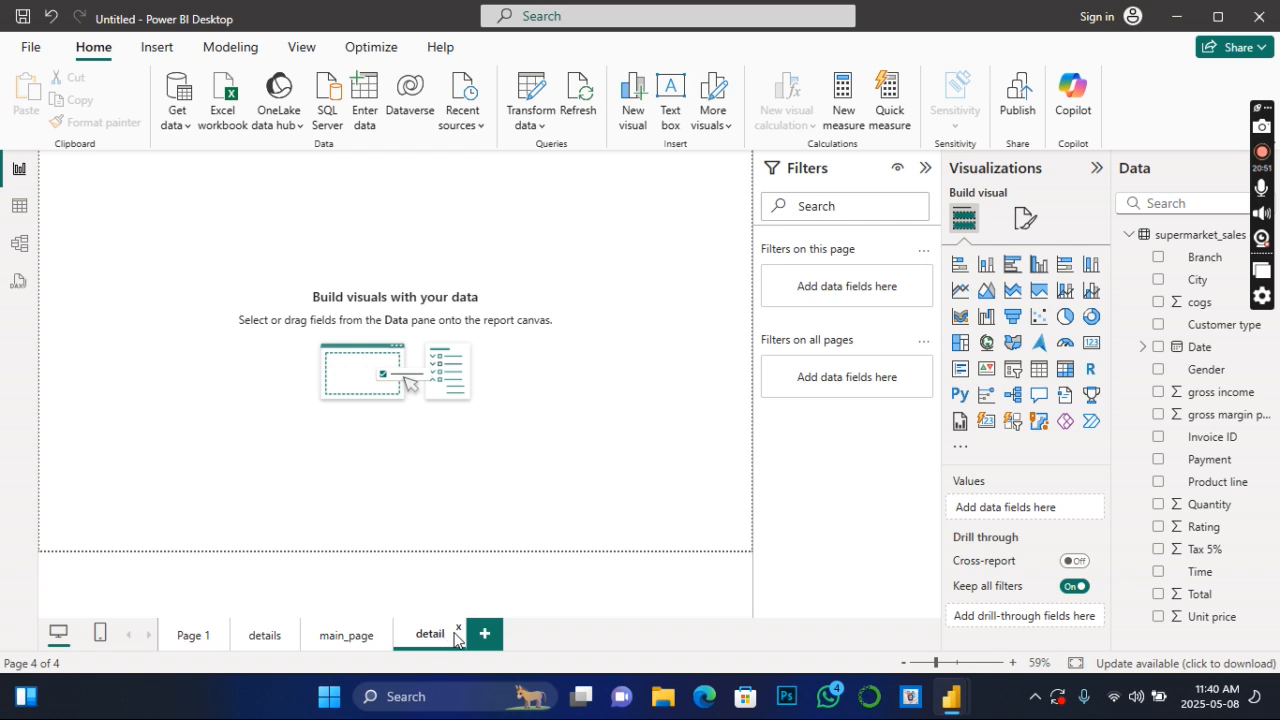
- Insert a clustered bar chart on main_page, enlarge it and move it away from the canvas corner
click(352, 642)
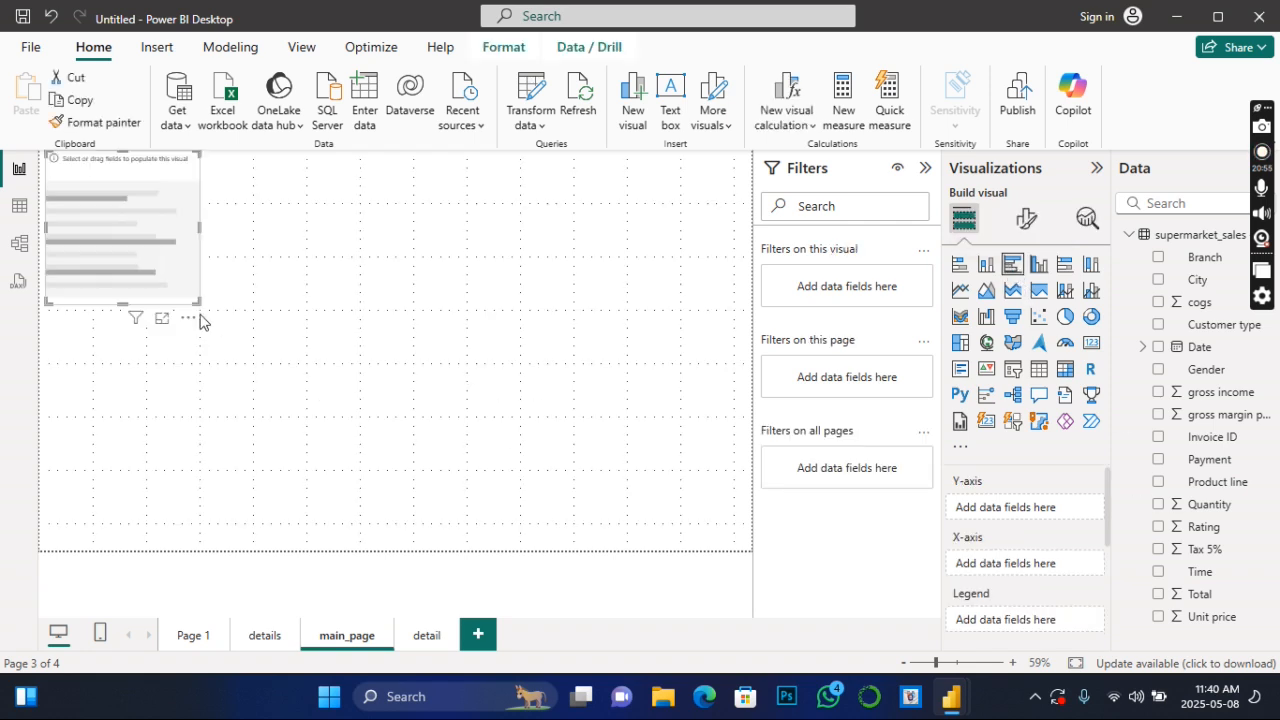
drag(205, 312, 487, 535)
drag(411, 335, 460, 271)
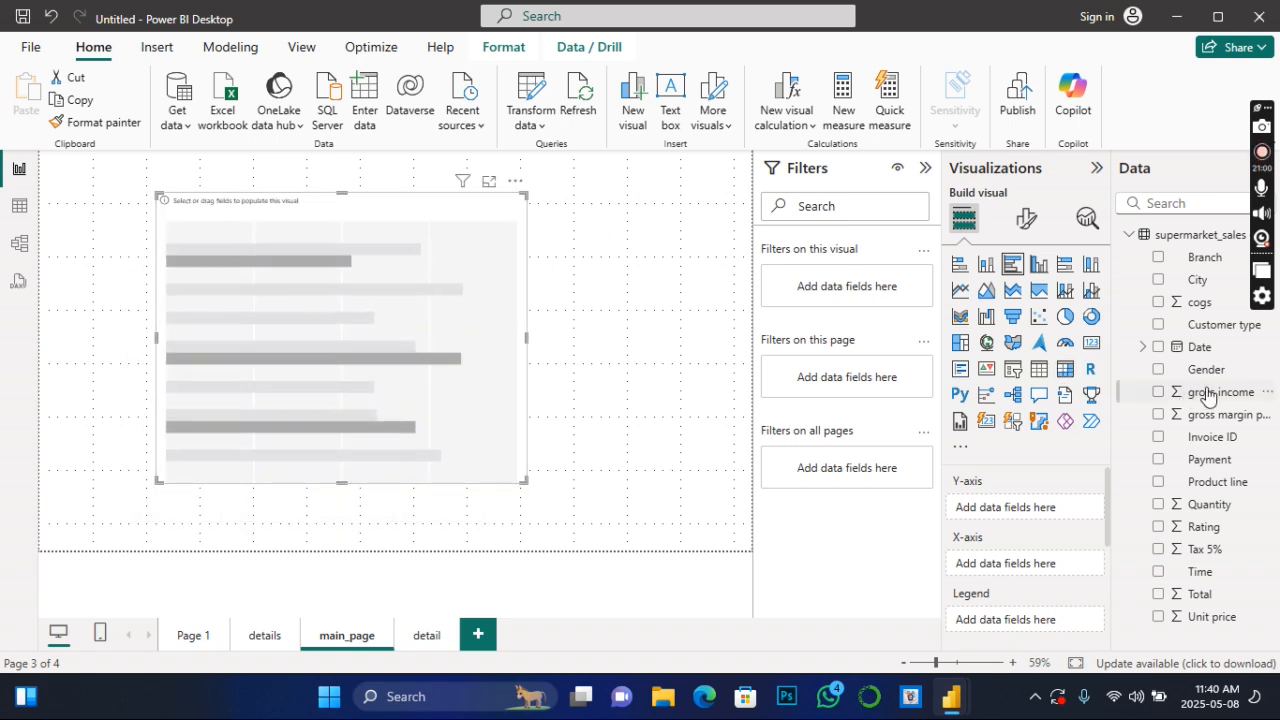
- Plot Sum of gross income by Gender in the bar chart, enlarge it further and shift it toward the canvas centre
click(1159, 371)
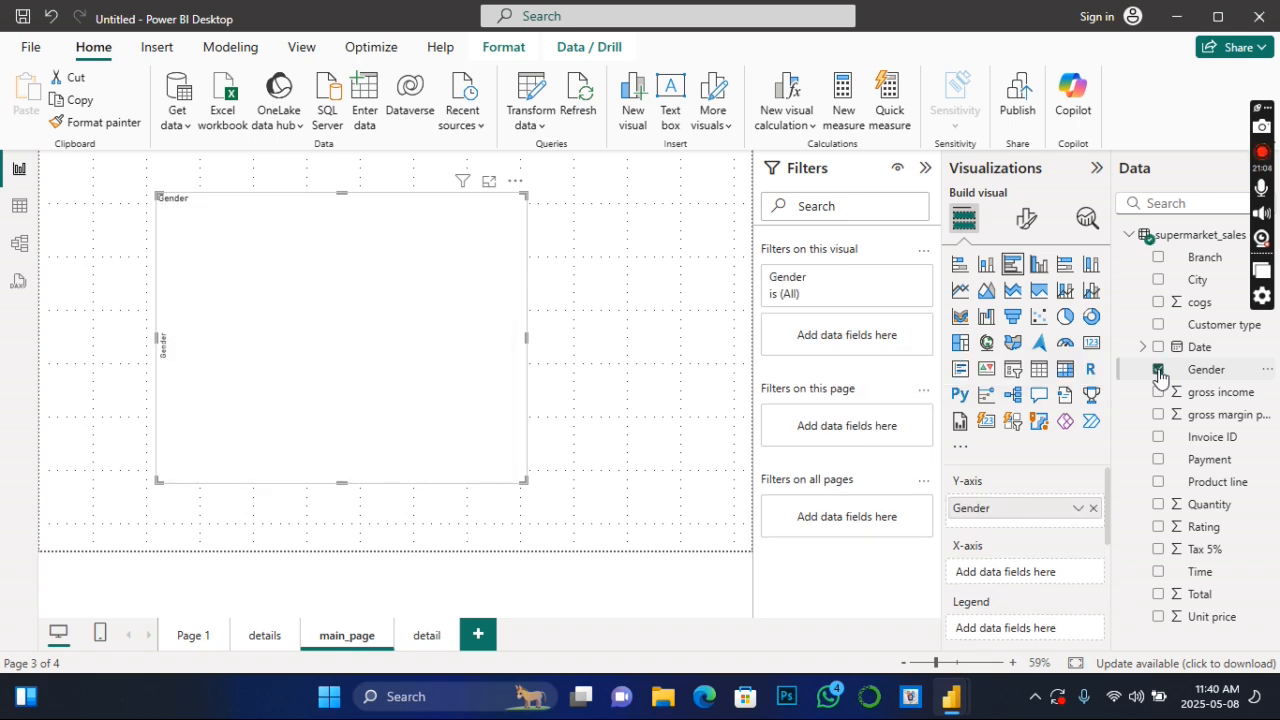
click(1159, 392)
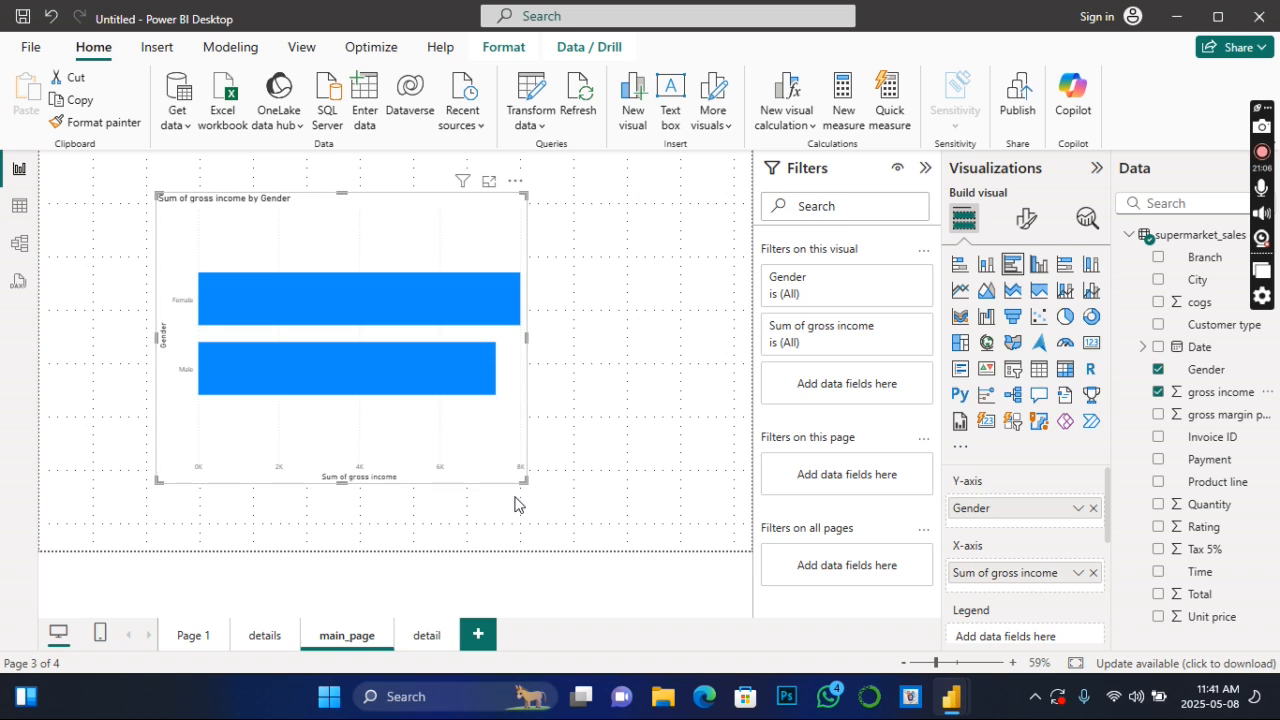
drag(523, 481, 574, 557)
drag(512, 290, 591, 275)
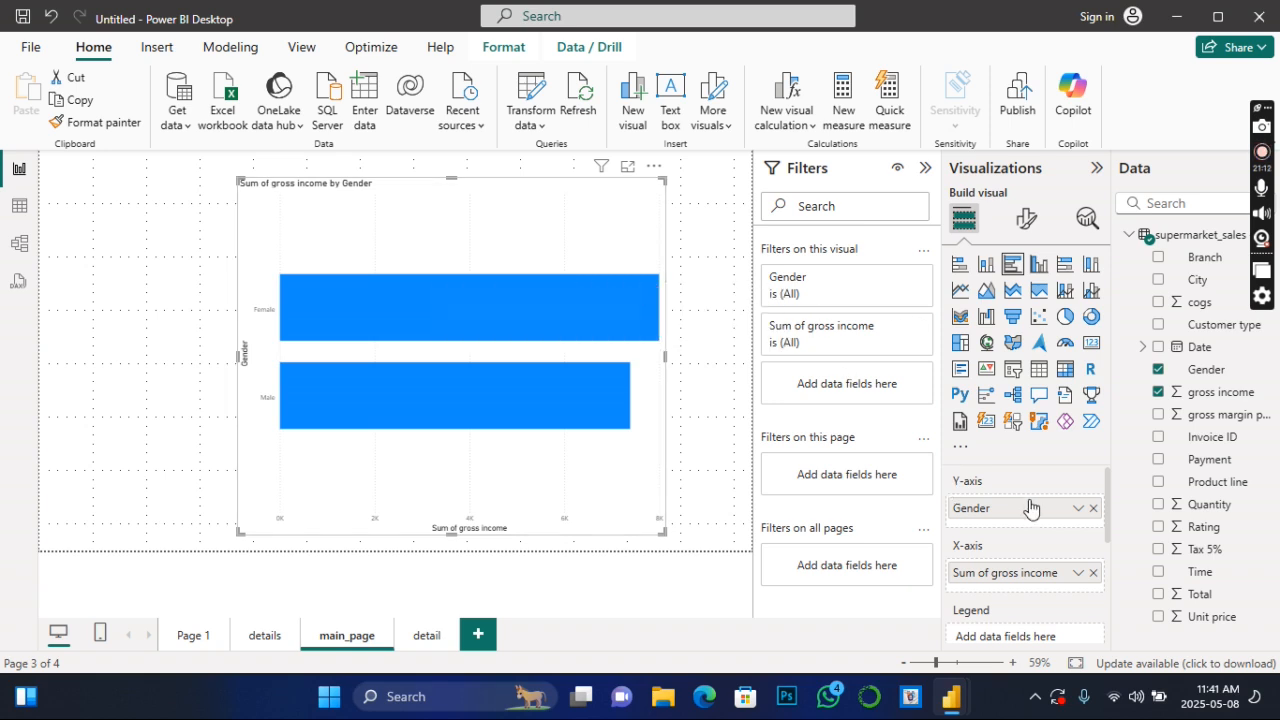
- Insert a table visual on the detail page, enlarge it to the full canvas height and nudge it inward from the edge
scroll(1083, 570, down, 3)
scroll(1090, 578, down, 1)
scroll(1099, 588, down, 1)
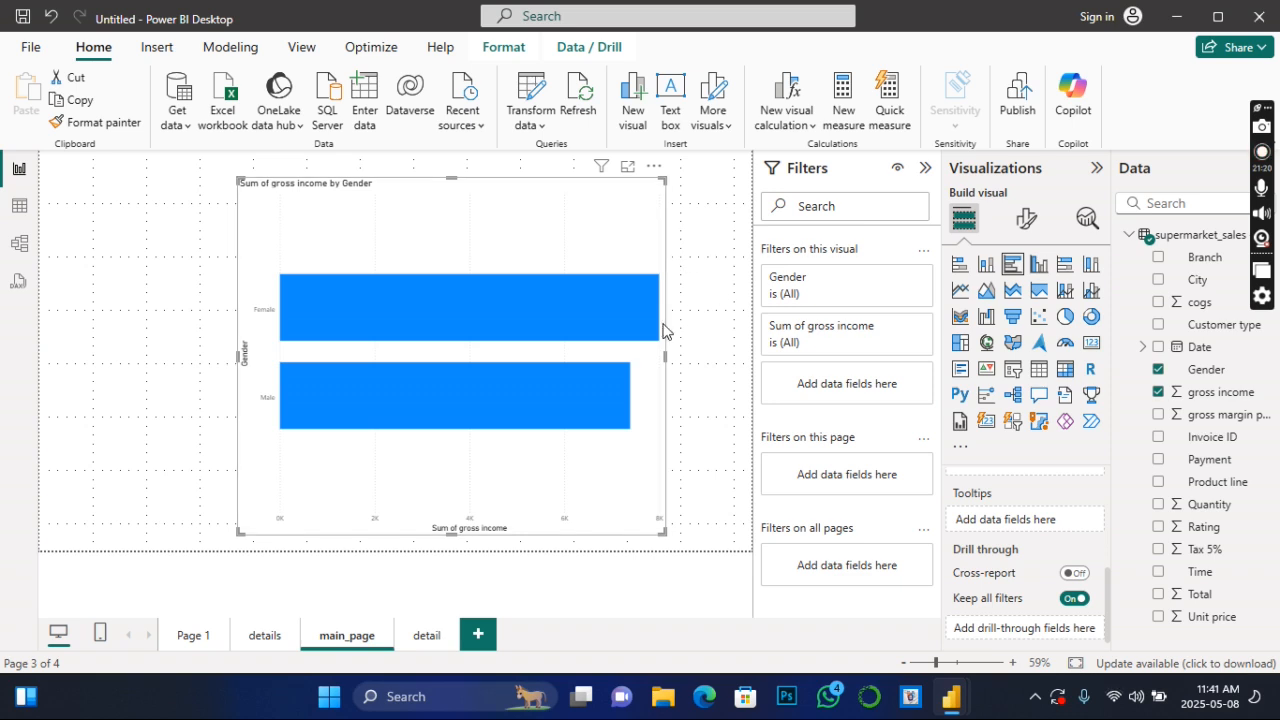
click(437, 639)
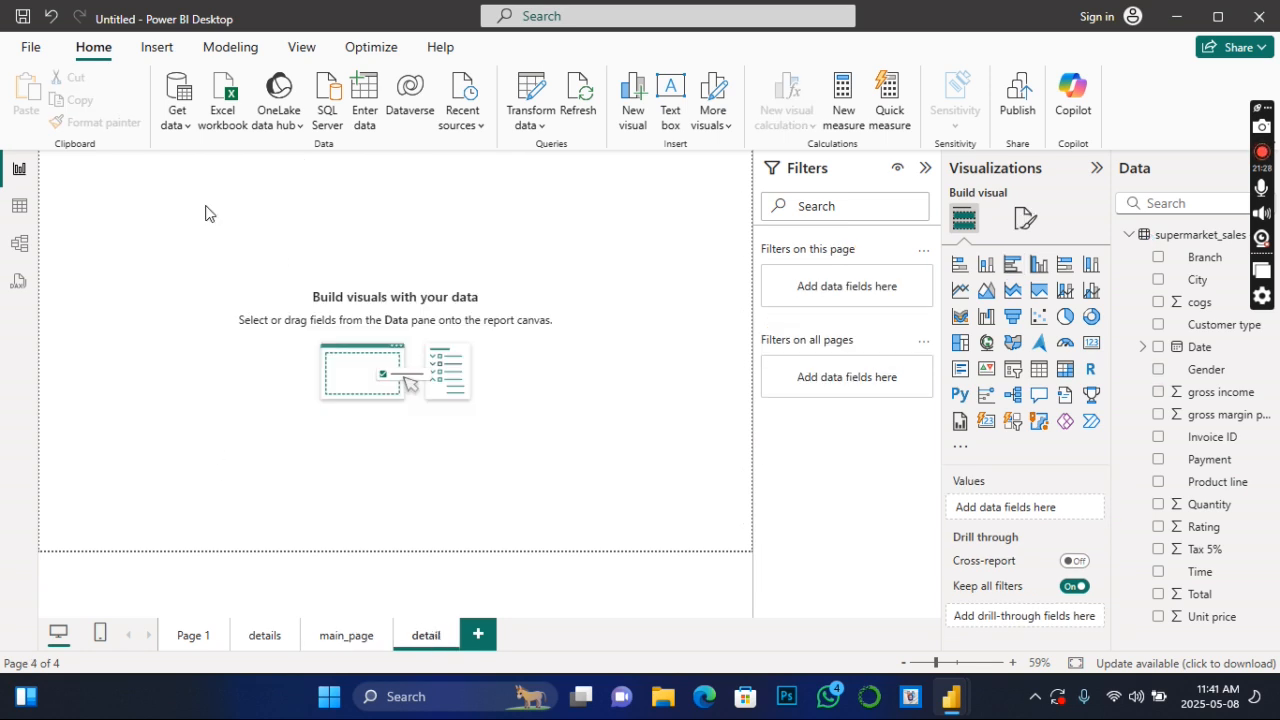
click(1048, 377)
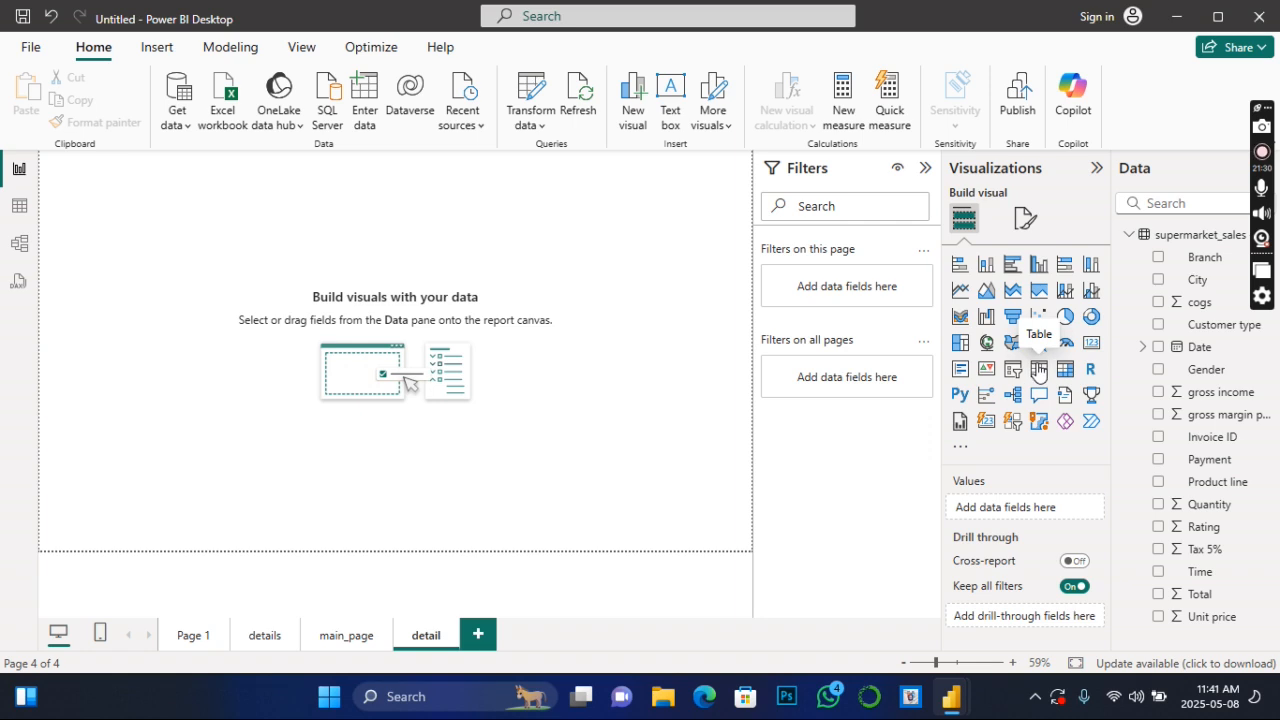
drag(197, 300, 468, 546)
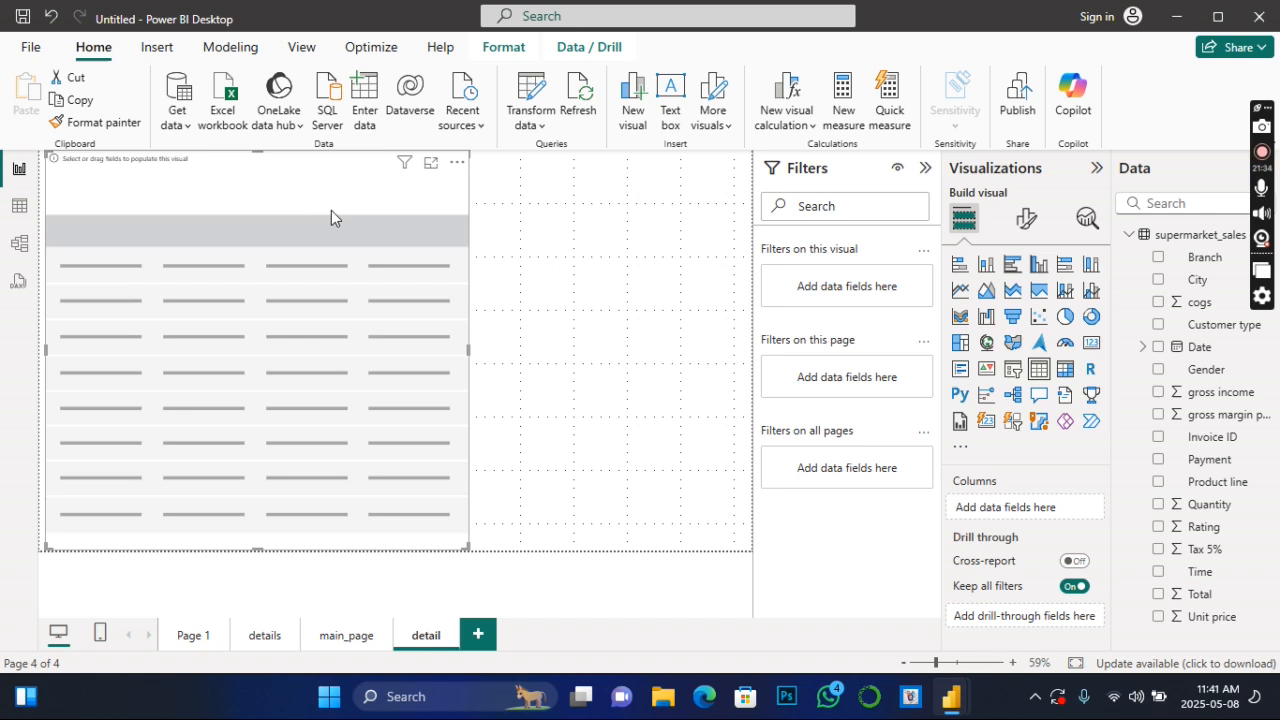
drag(333, 195, 345, 195)
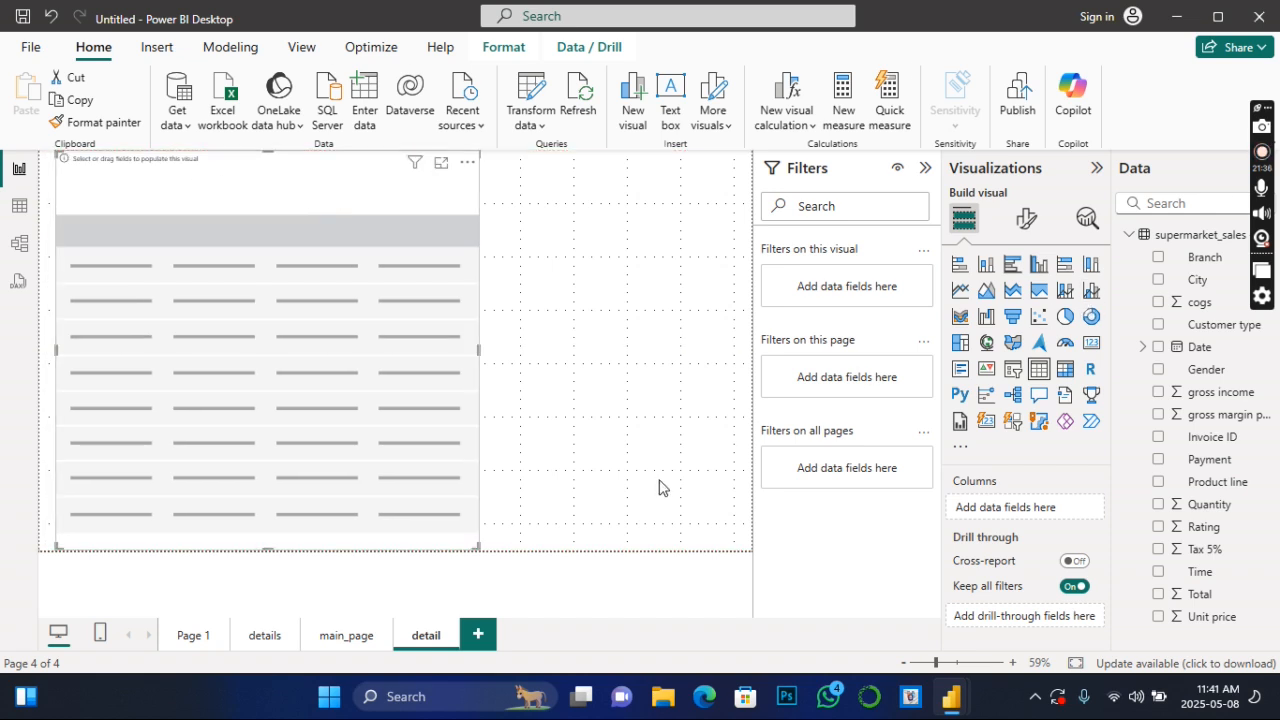
- Review the Female and Male bars on main_page and return to the detail page
click(356, 639)
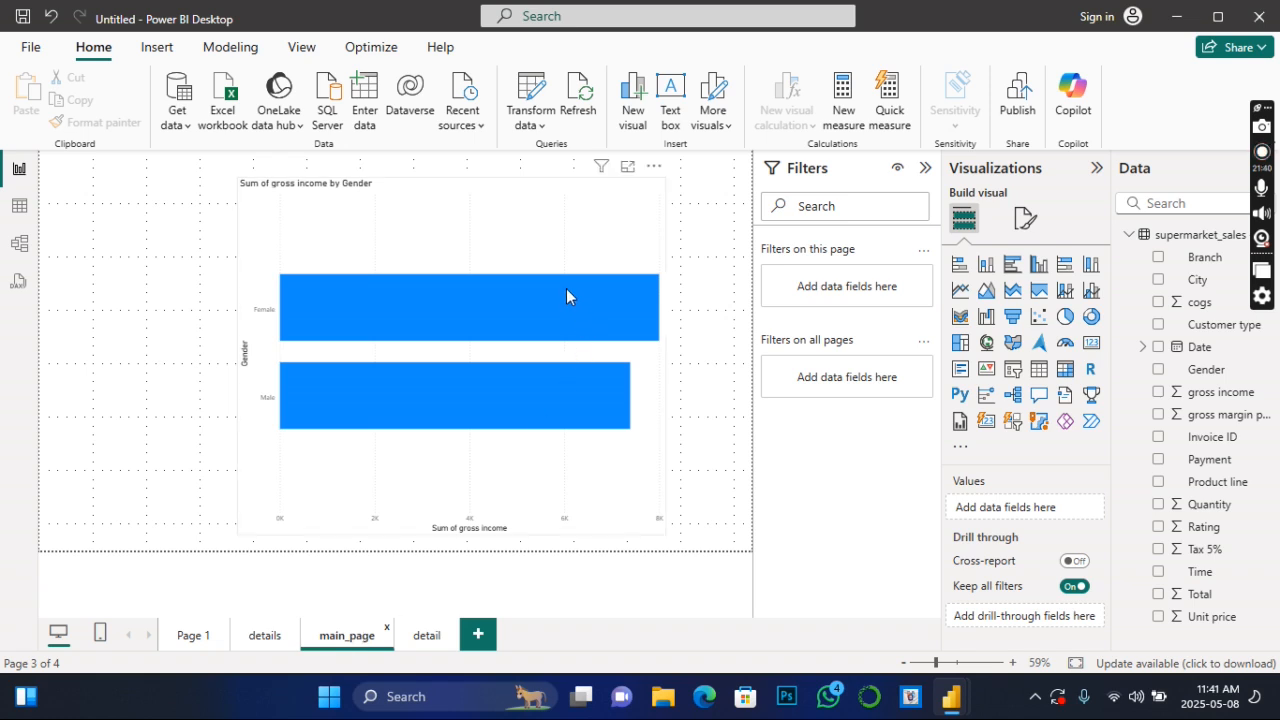
mouse_move(566, 288)
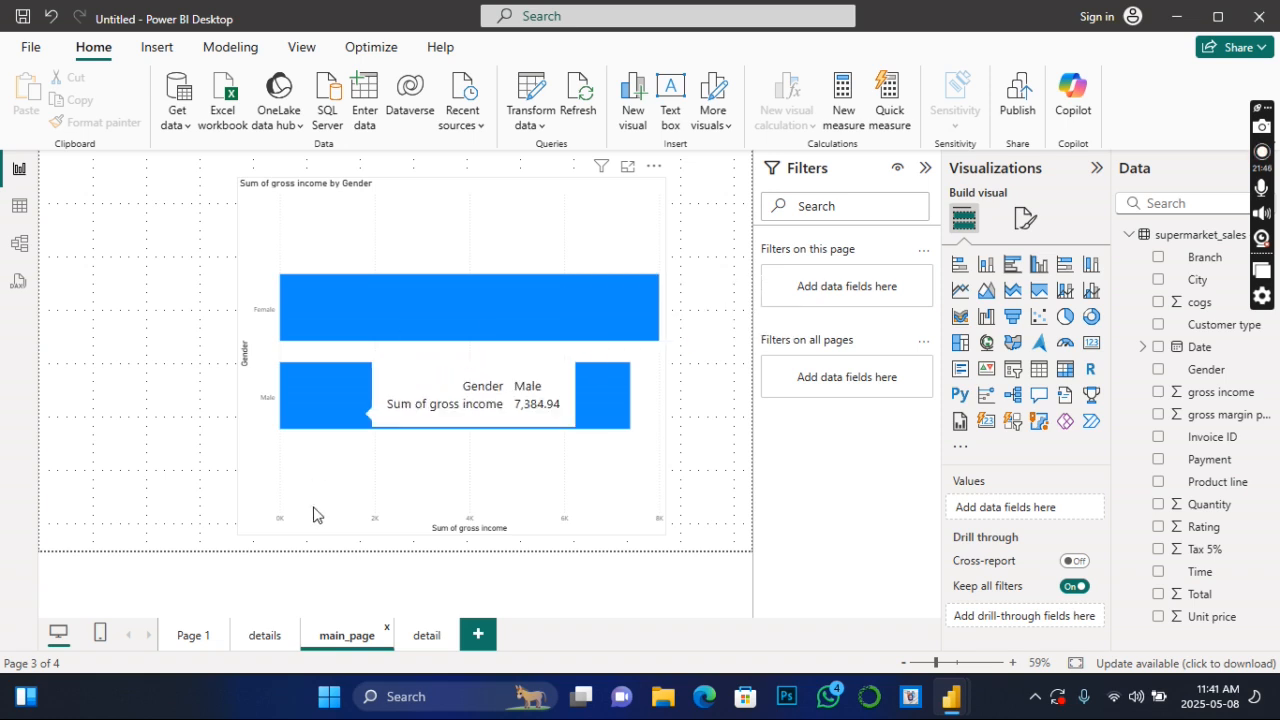
click(428, 637)
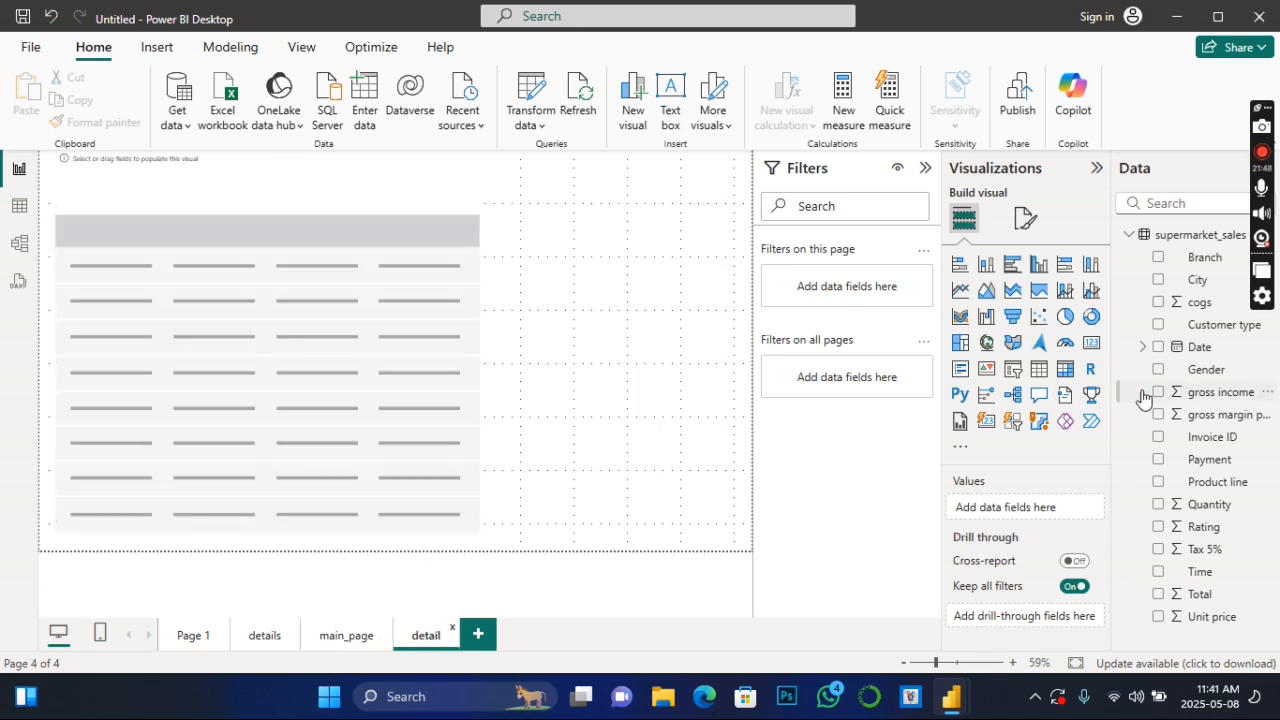
click(1157, 282)
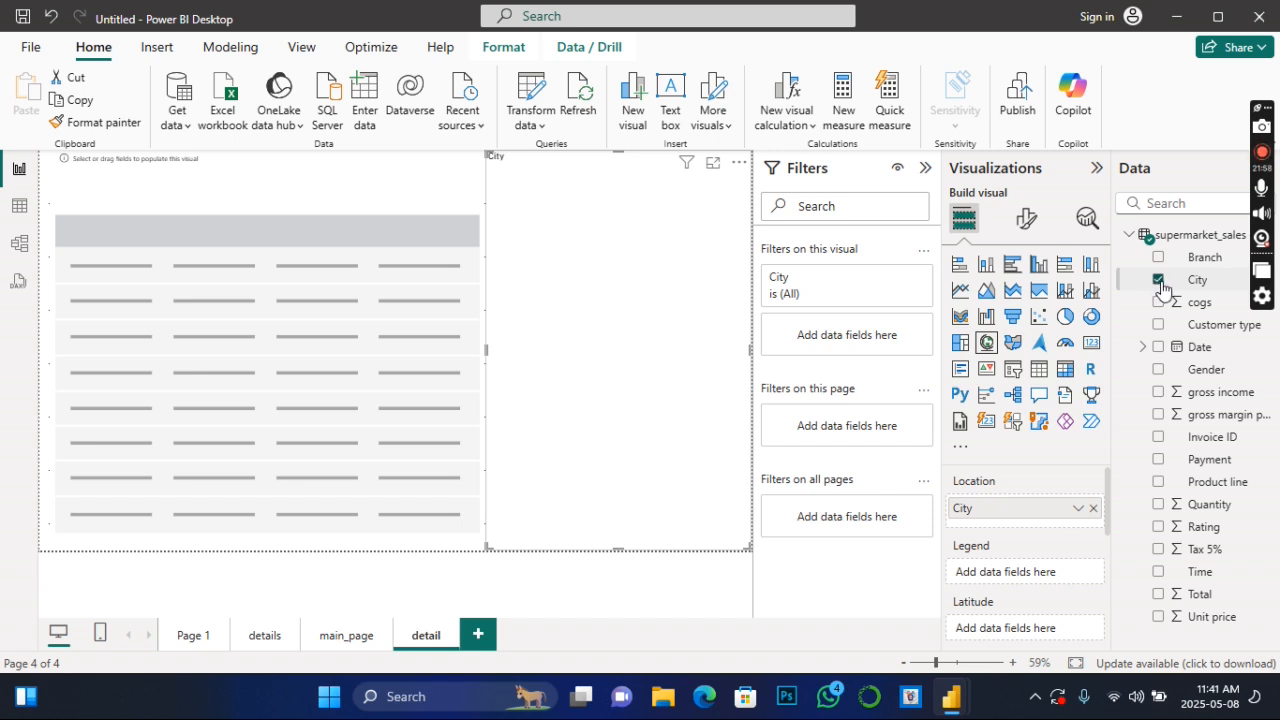
click(1159, 282)
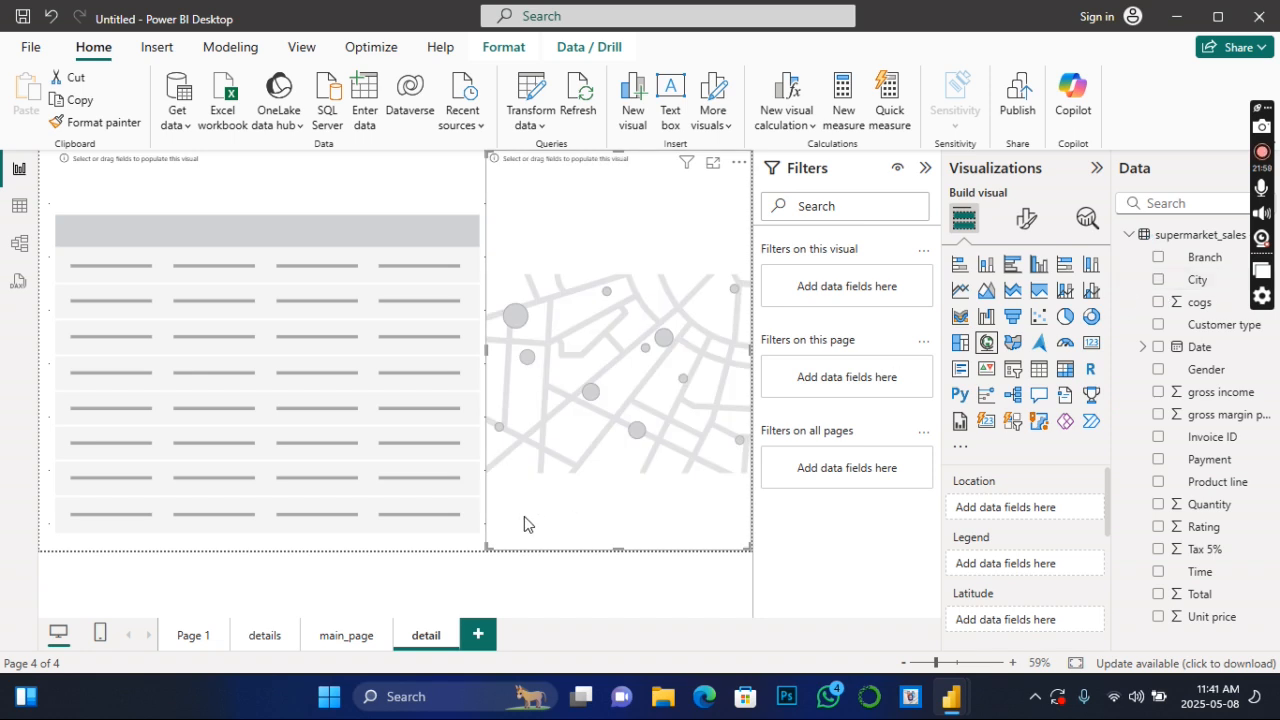
click(740, 166)
click(740, 166)
click(740, 166)
click(772, 207)
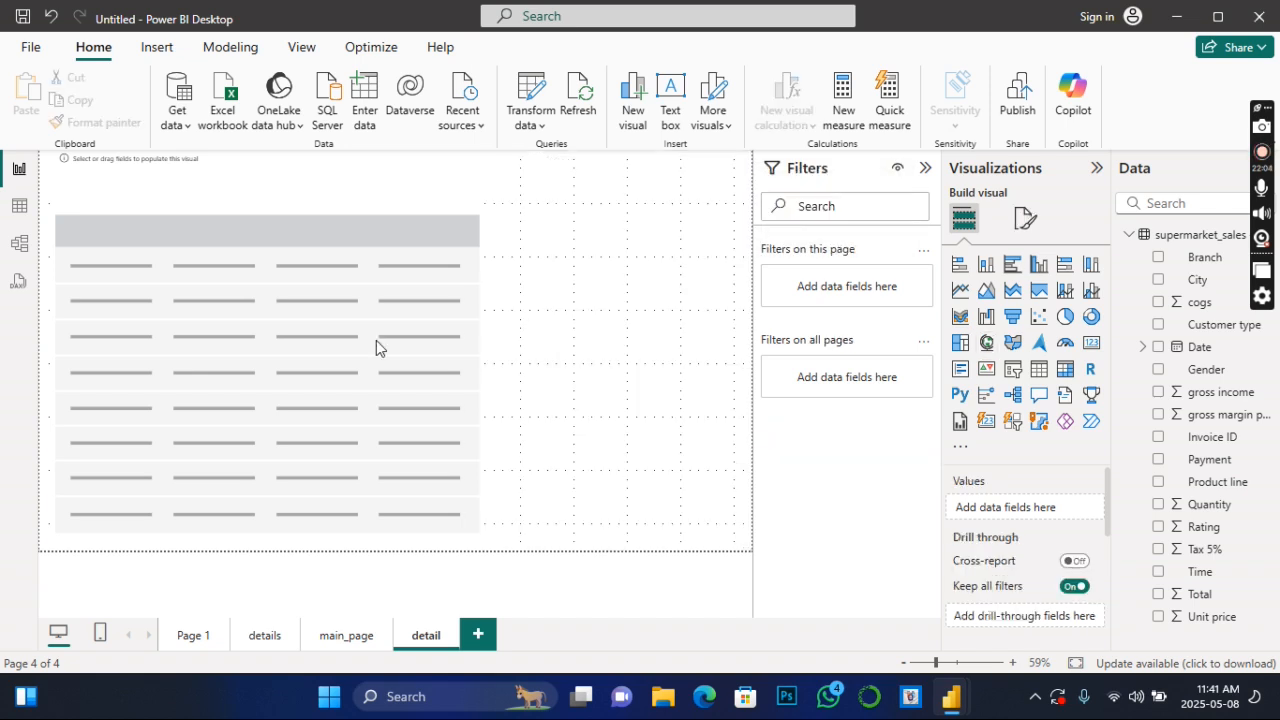
- Fill the empty table on the detail page with City and Sum of gross income
click(348, 338)
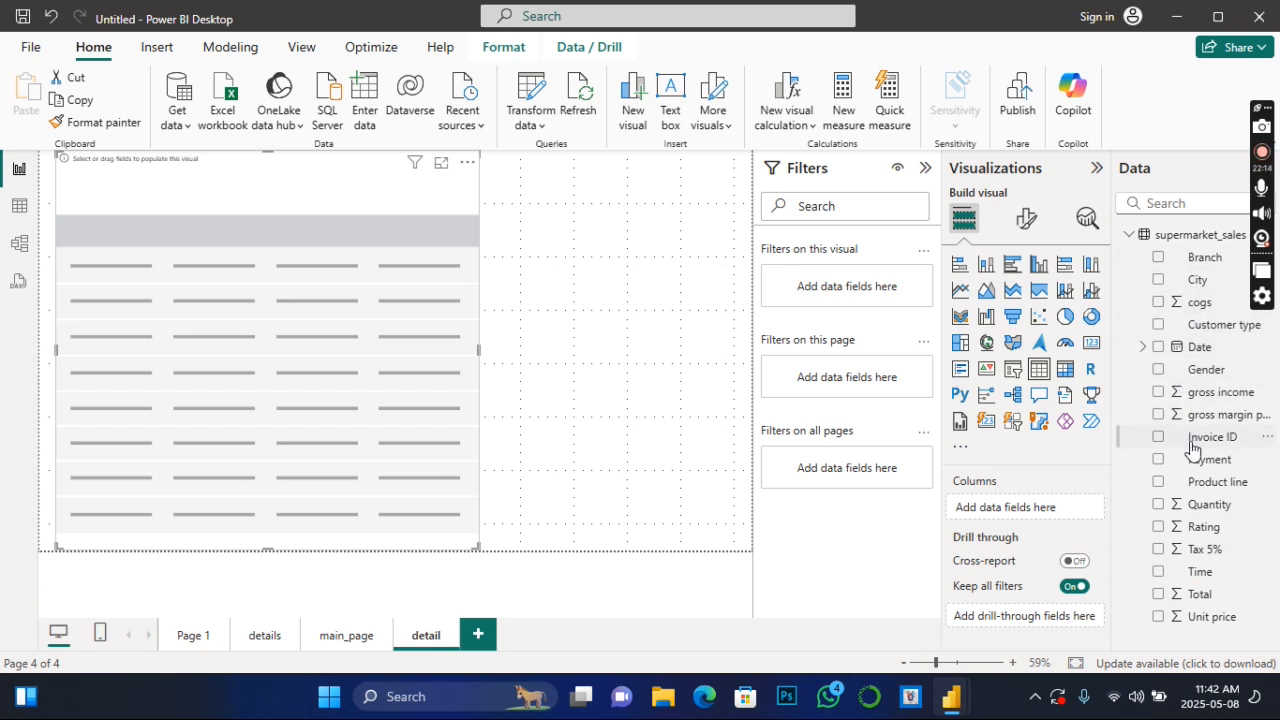
click(1158, 280)
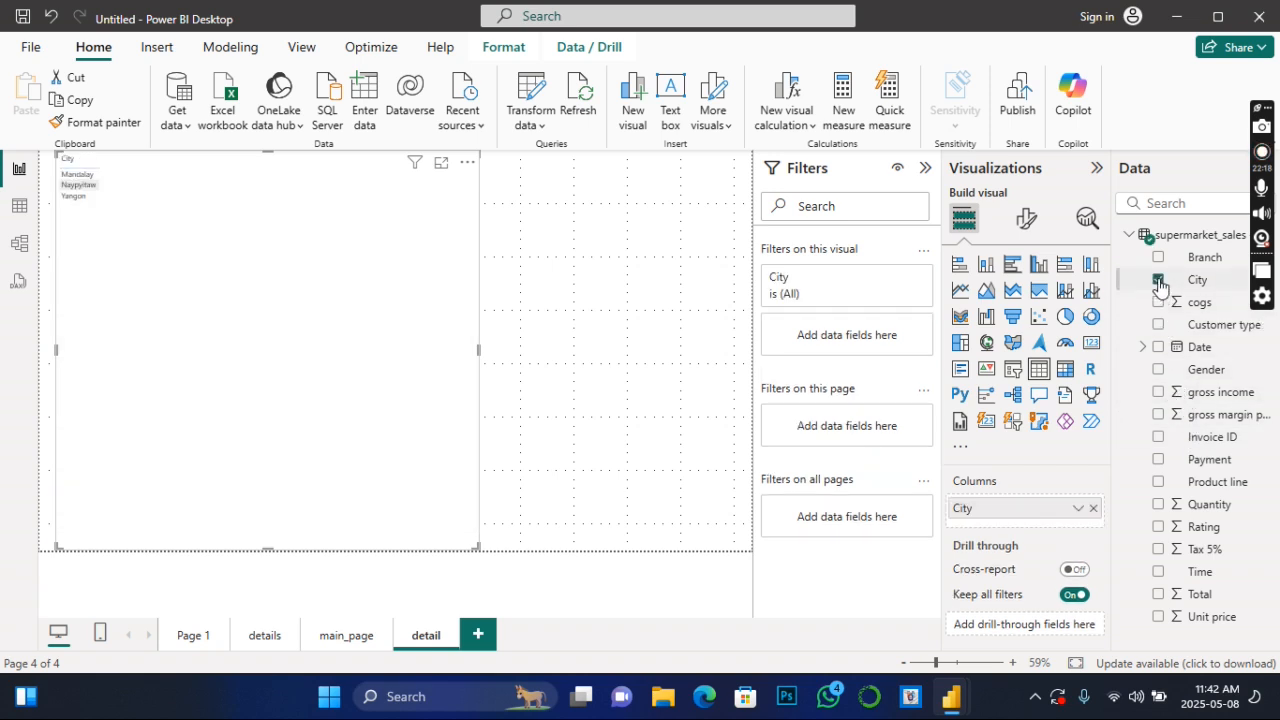
click(1159, 392)
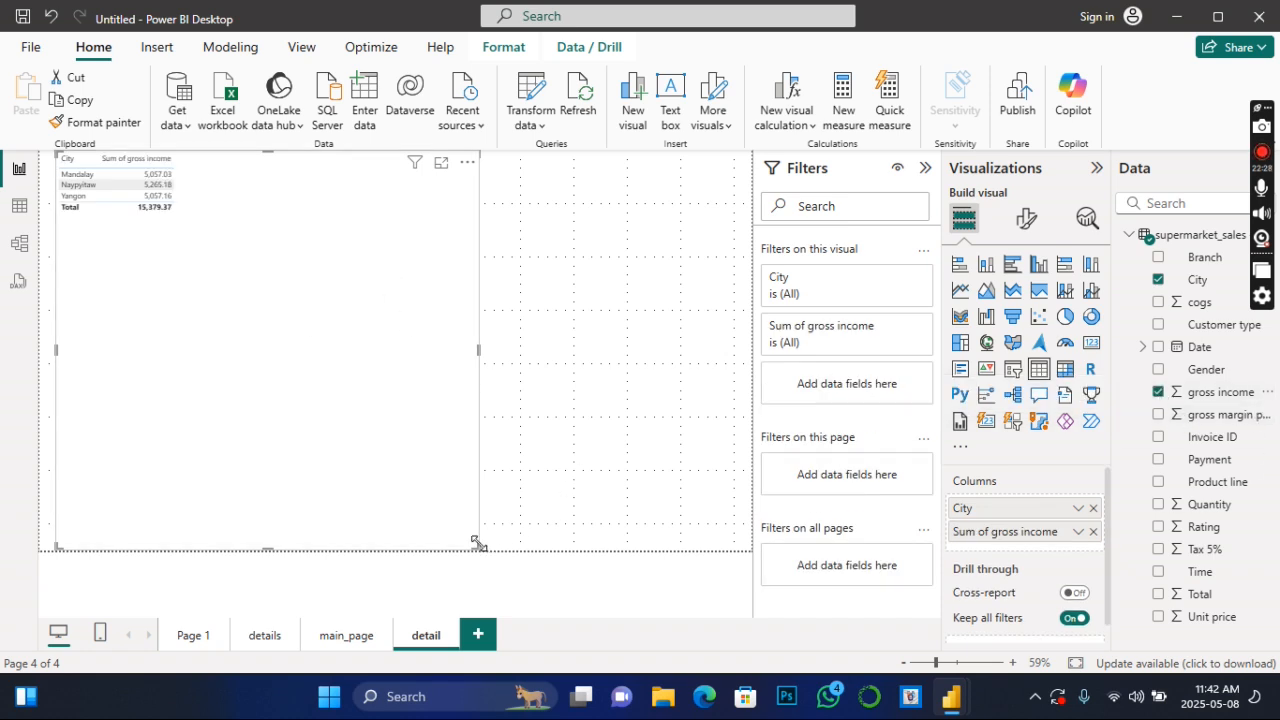
- Shrink the city table on the detail page to a compact size and add gross income as a drill-through field
drag(476, 543, 304, 298)
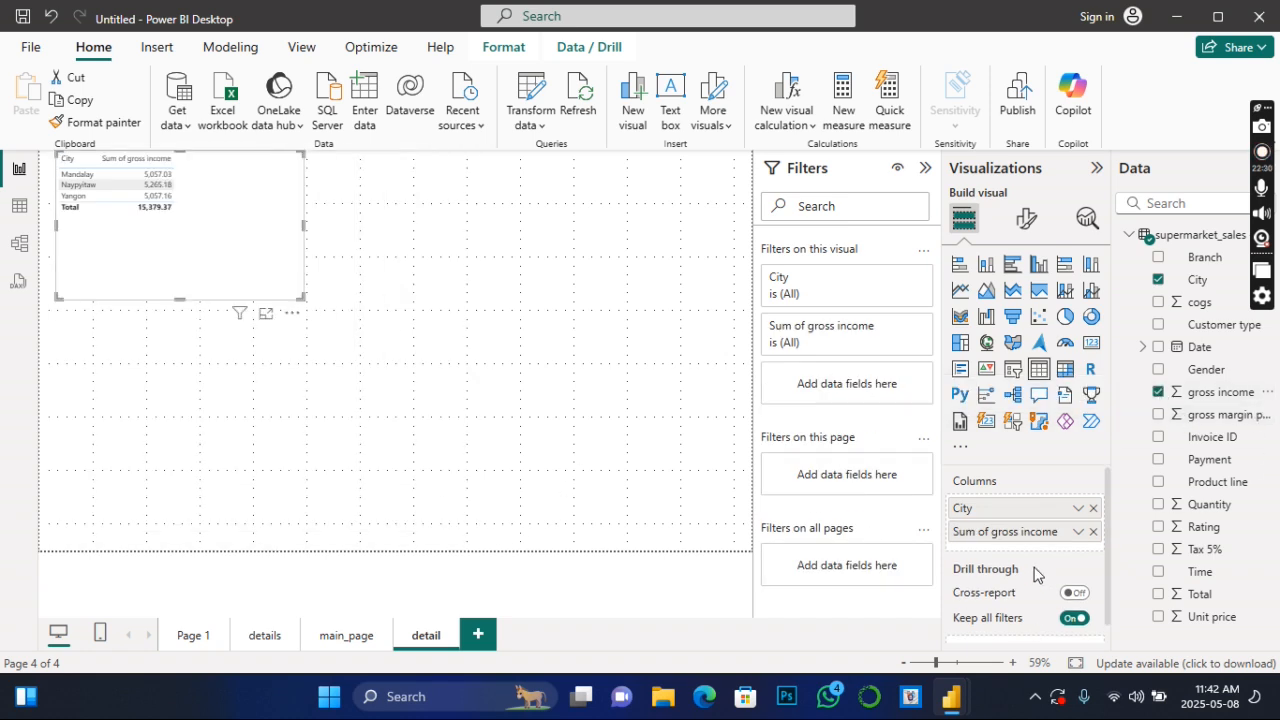
scroll(1042, 545, down, 1)
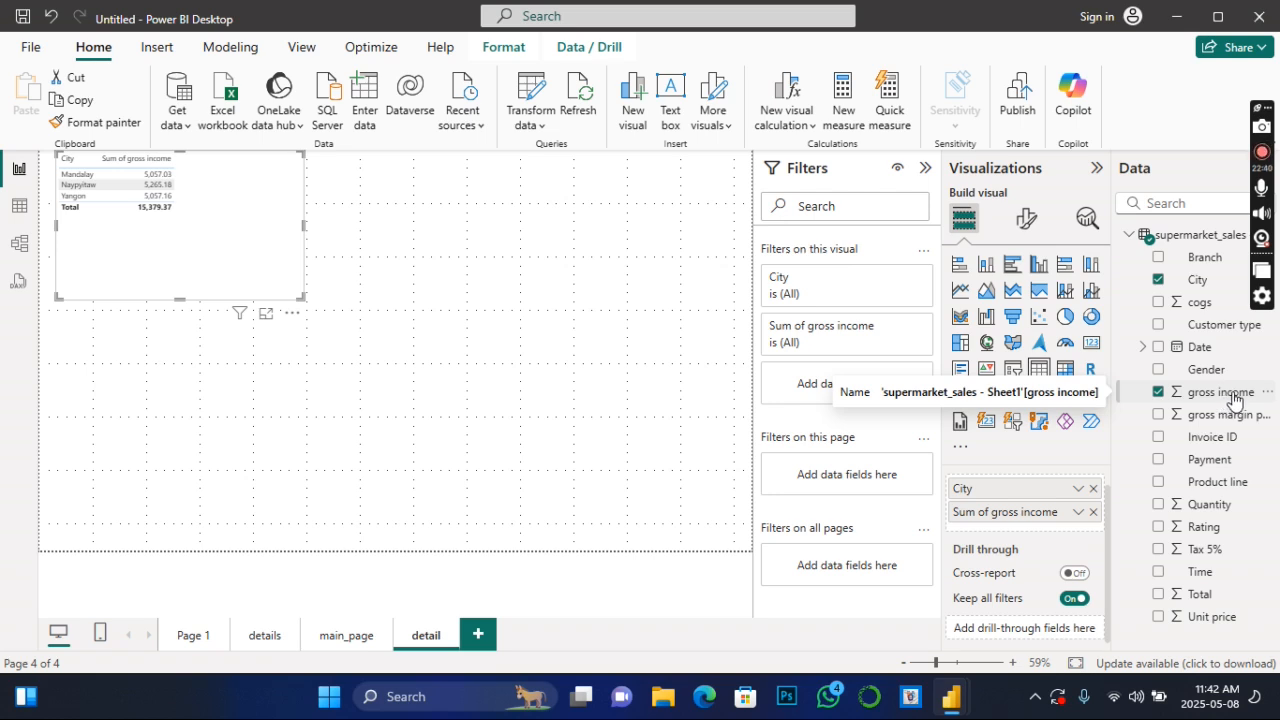
drag(1234, 399, 1079, 636)
scroll(1076, 638, down, 1)
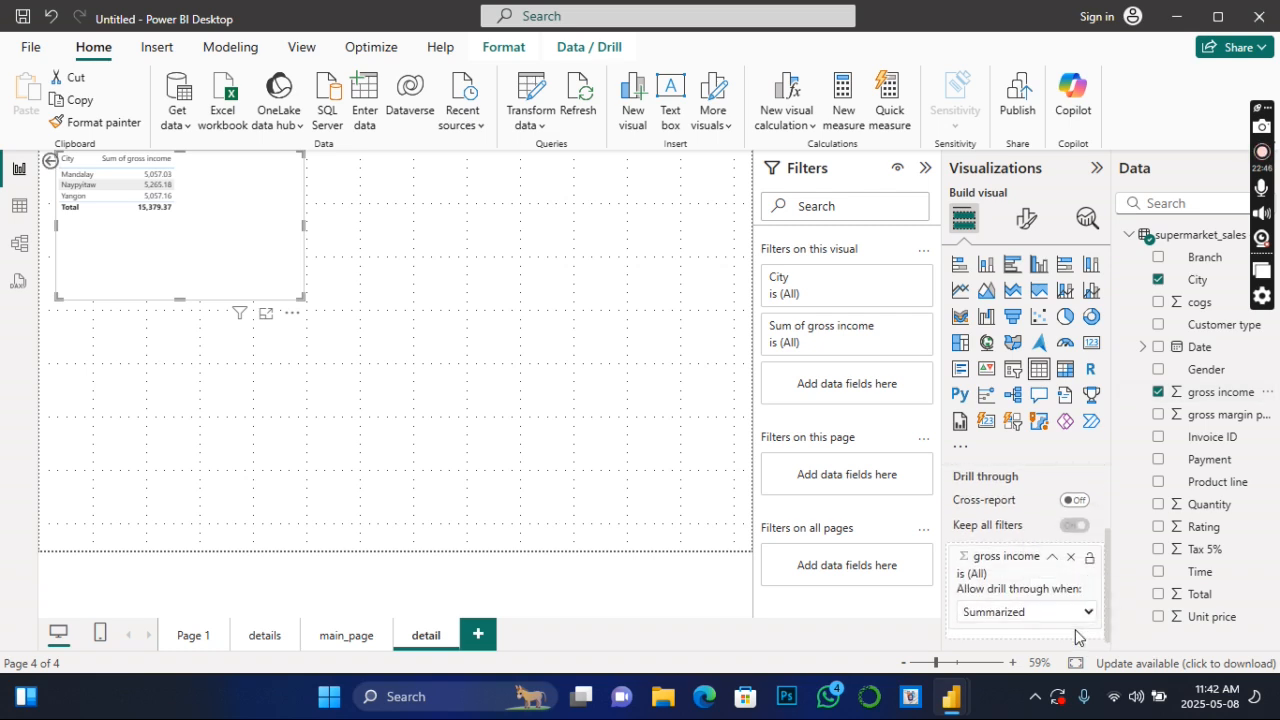
- Return to main_page with the back arrow and drill through from the Female bar to the detail page
ctrl+click(48, 160)
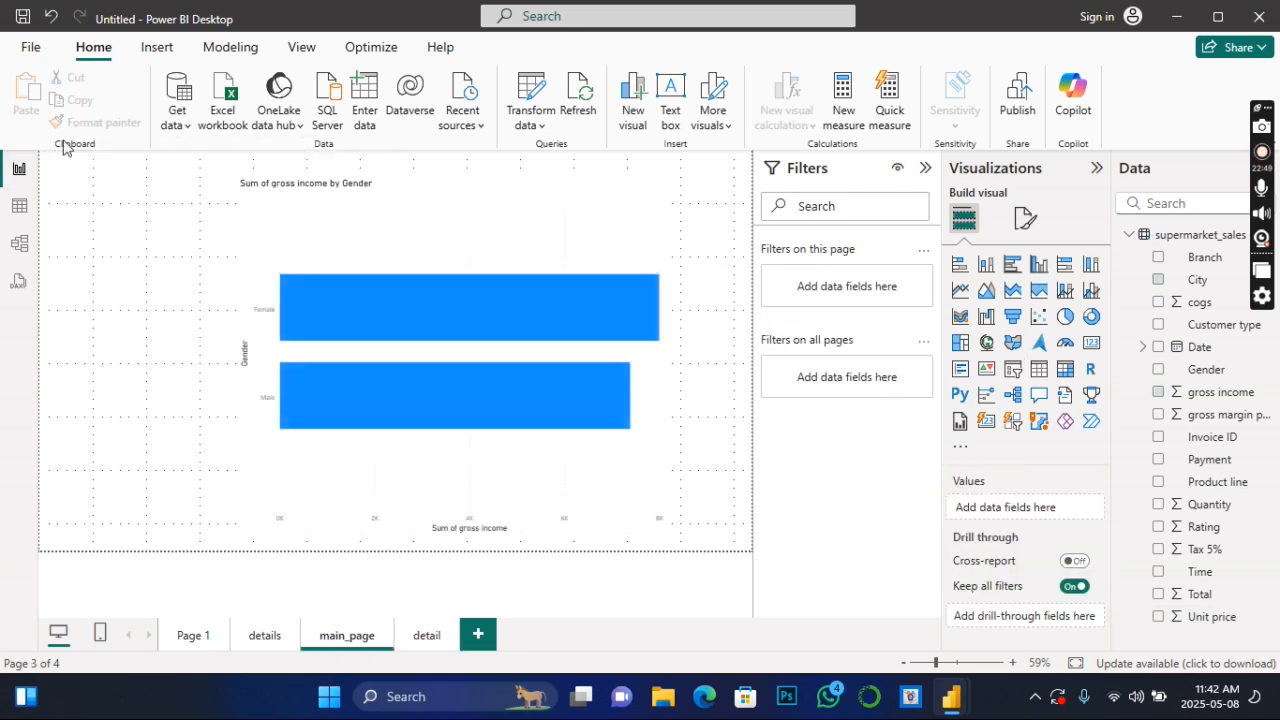
right_click(495, 304)
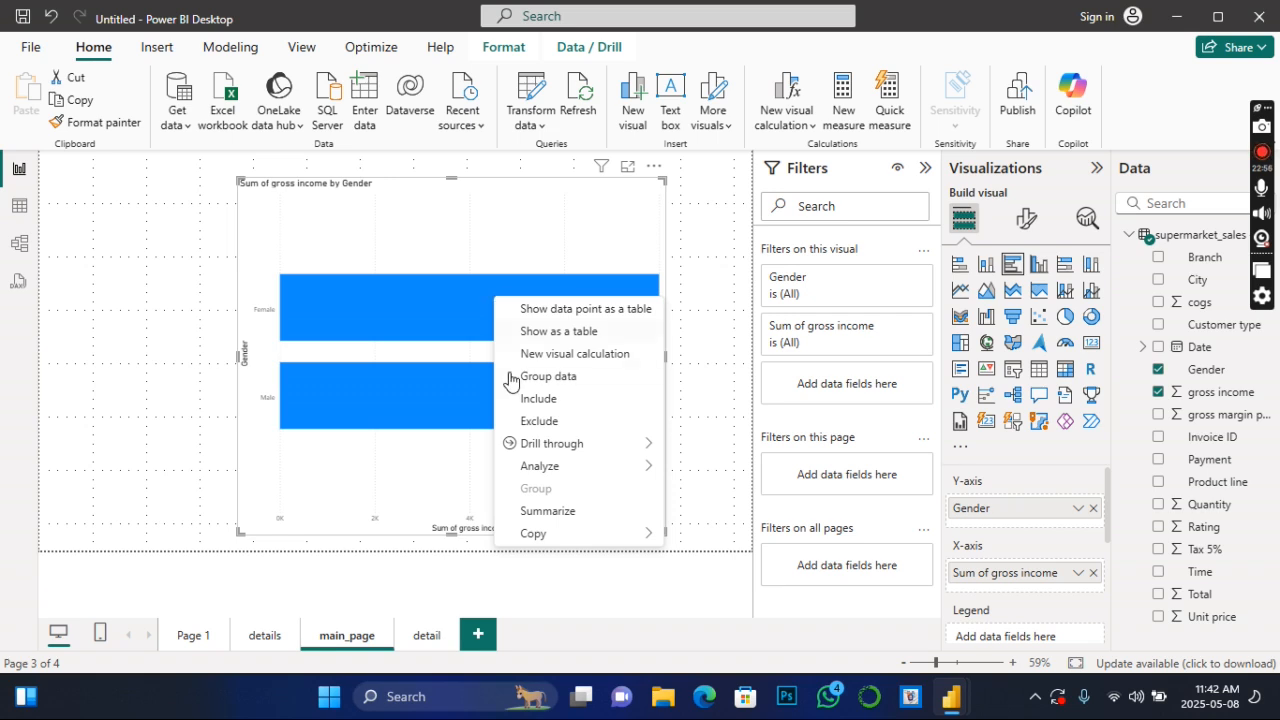
mouse_move(530, 450)
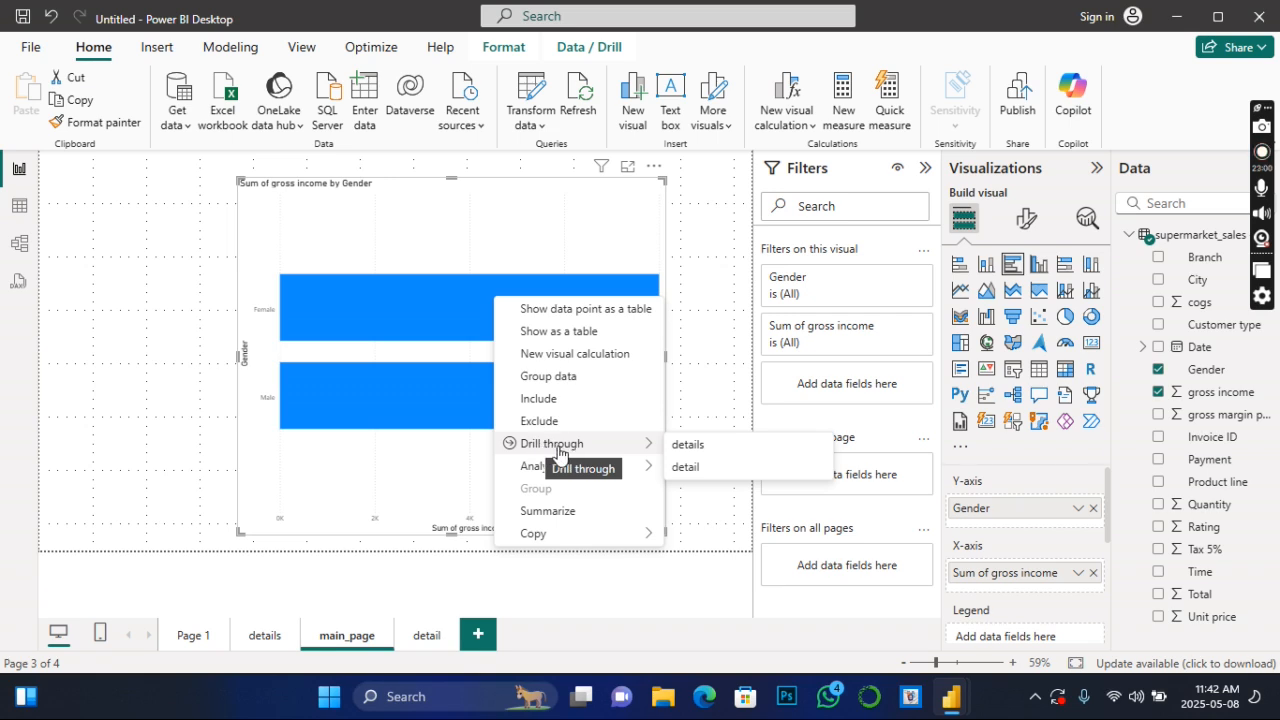
click(686, 468)
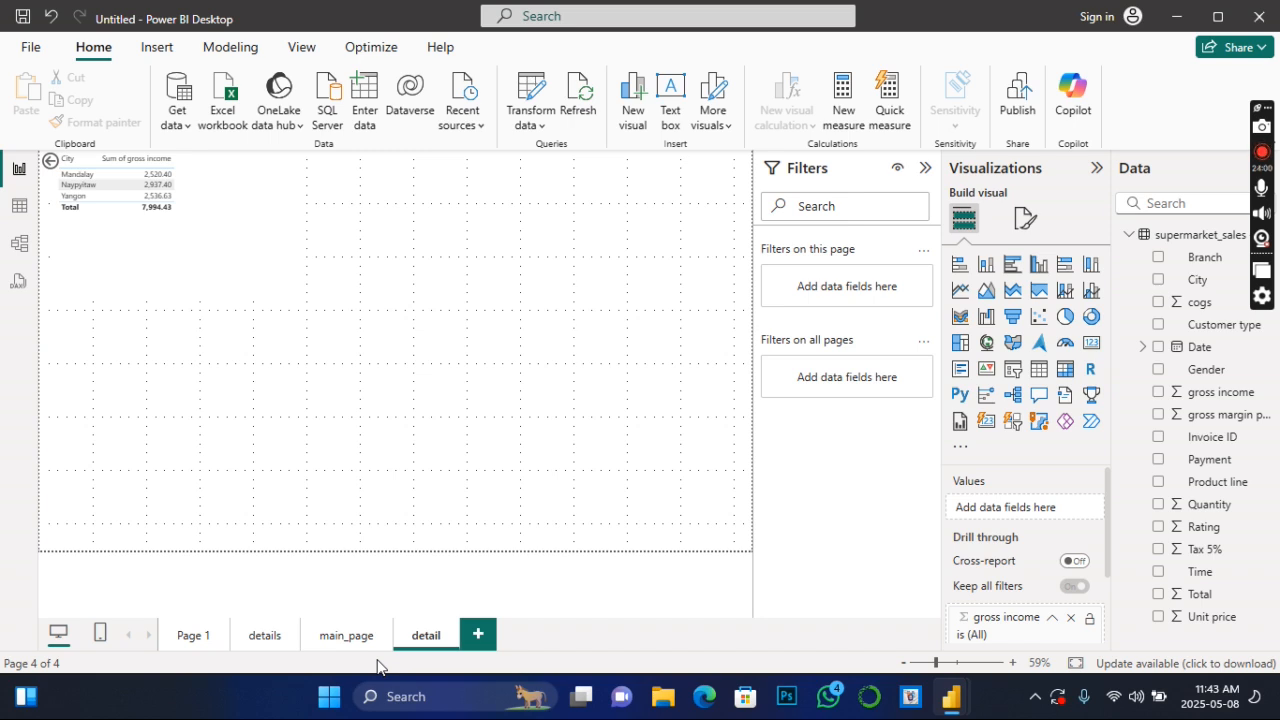
- Review the contents of Page 1, the details page and main_page
click(256, 638)
click(197, 638)
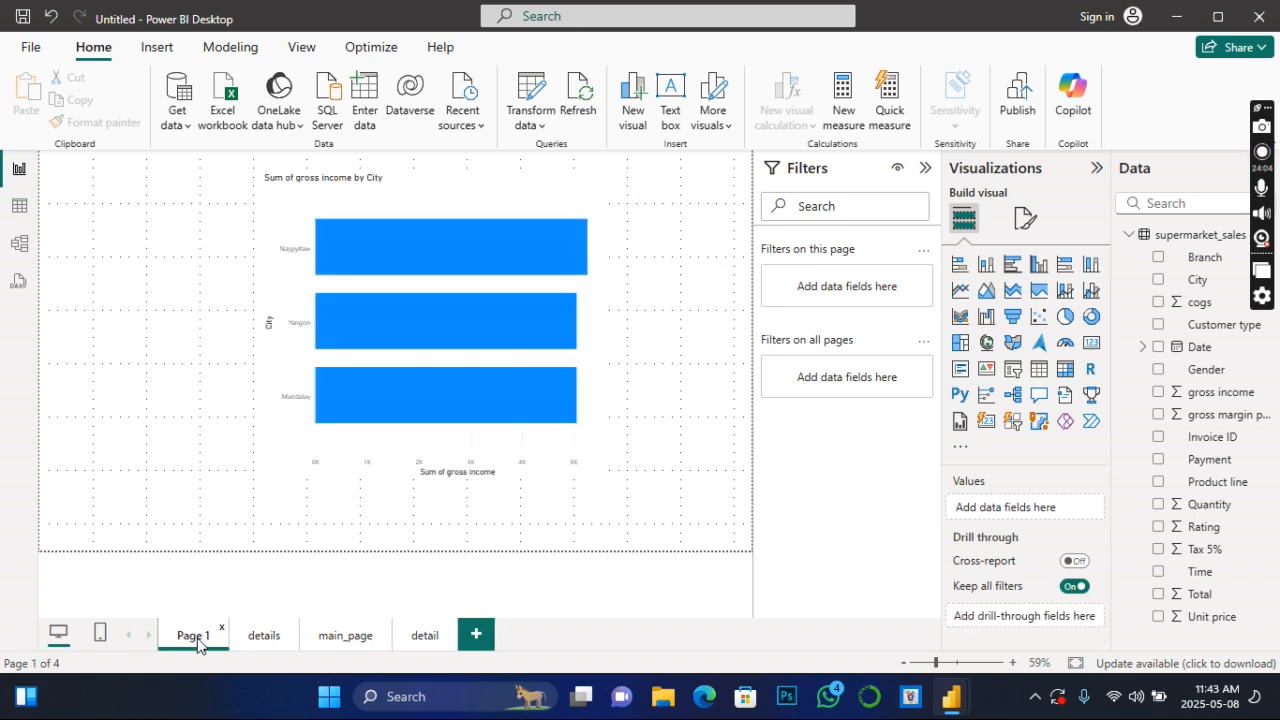
click(258, 640)
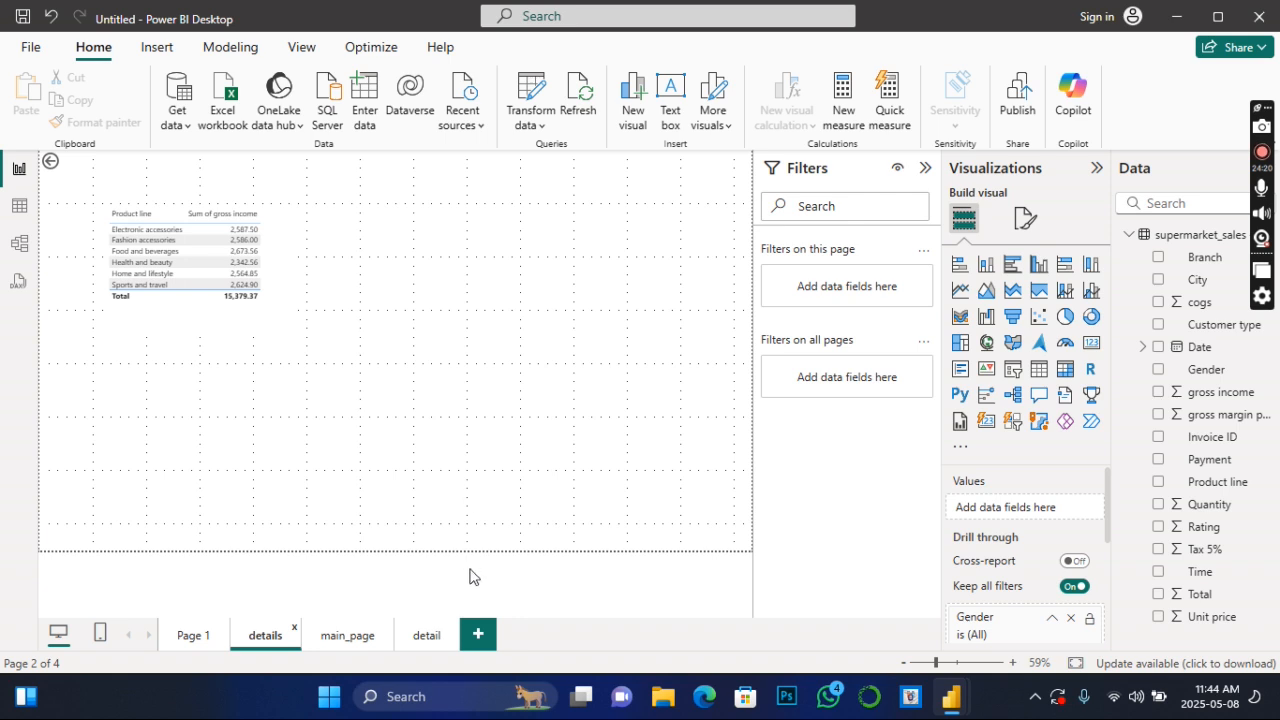
click(337, 642)
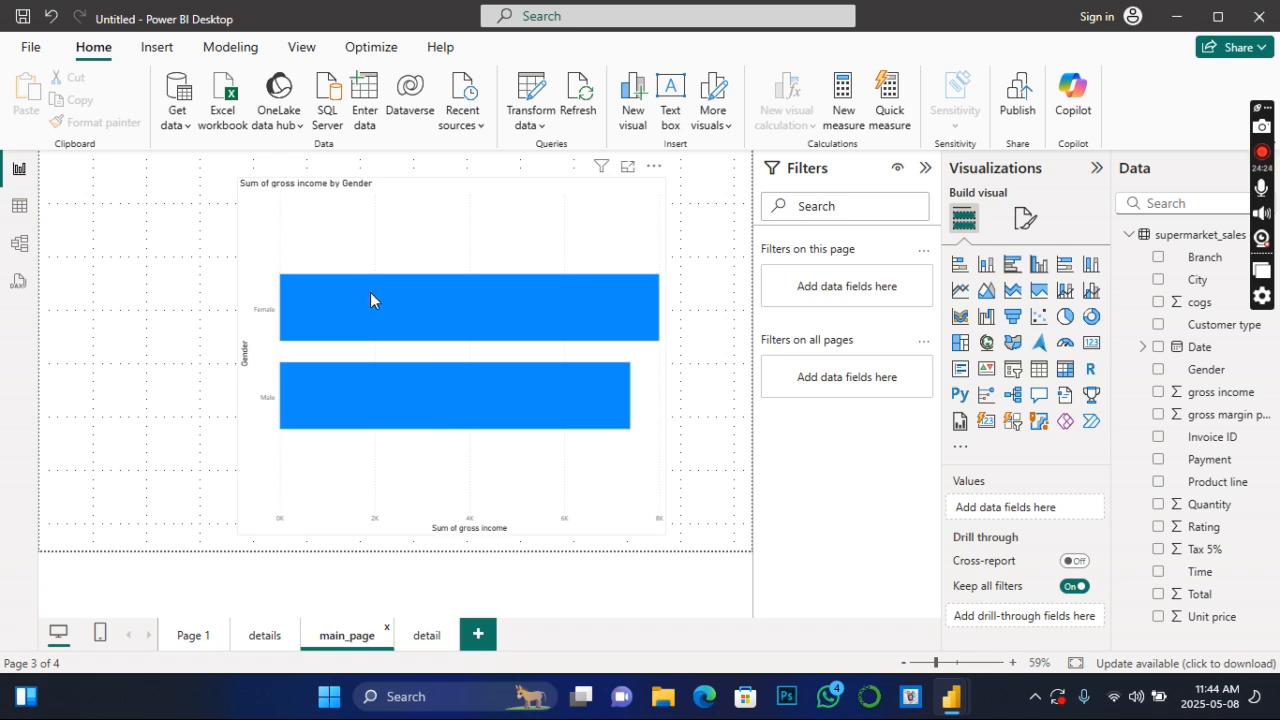
- Move the city table inward on the detail page and format its values in bold at font size 23
click(426, 635)
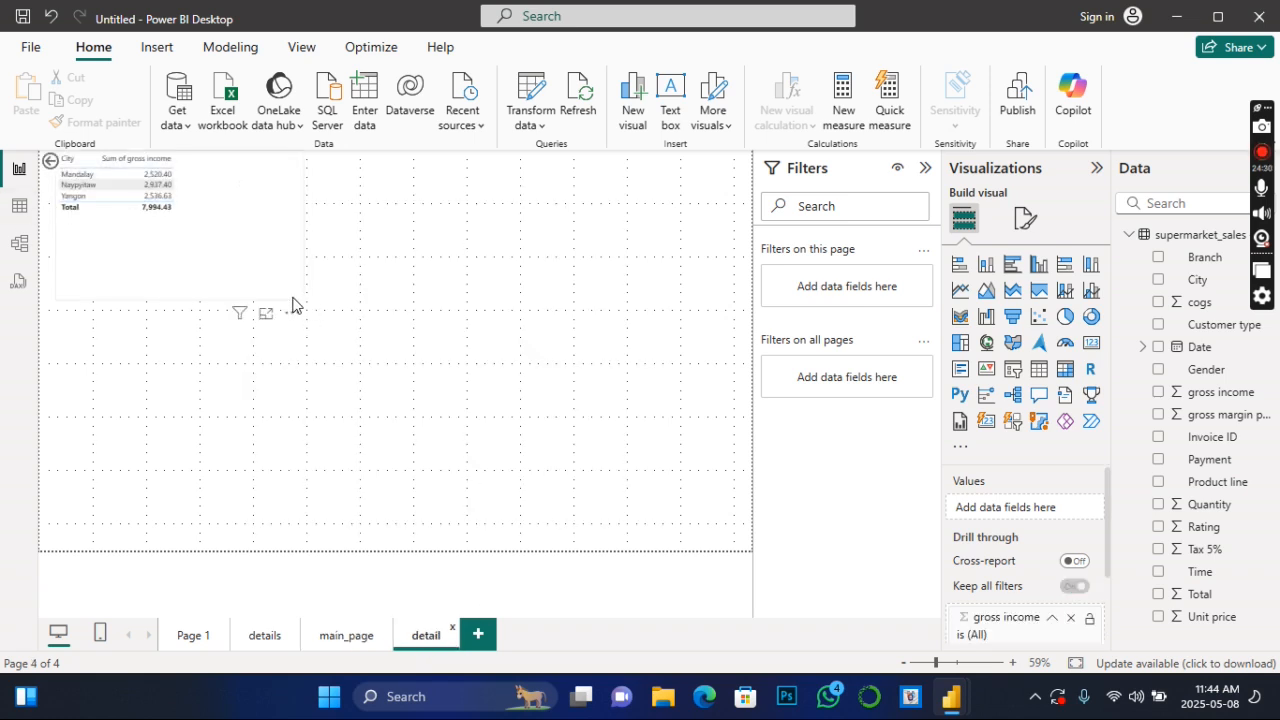
drag(285, 291, 360, 250)
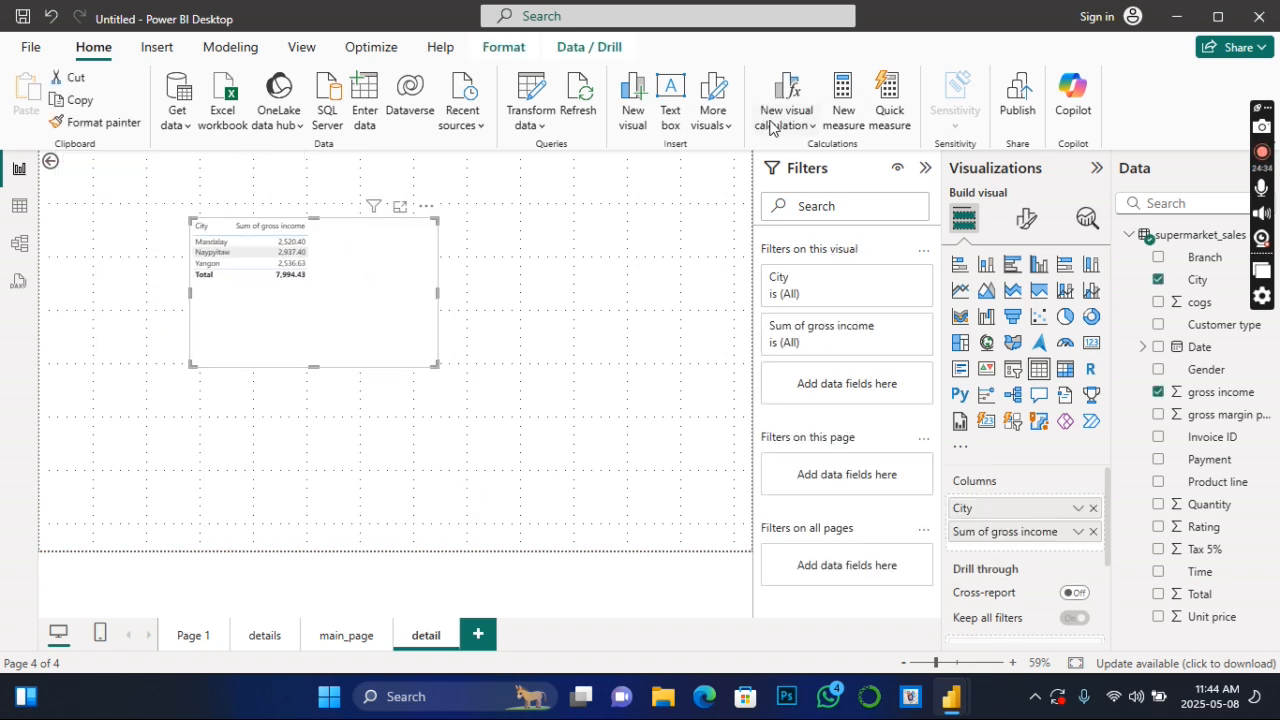
click(1026, 218)
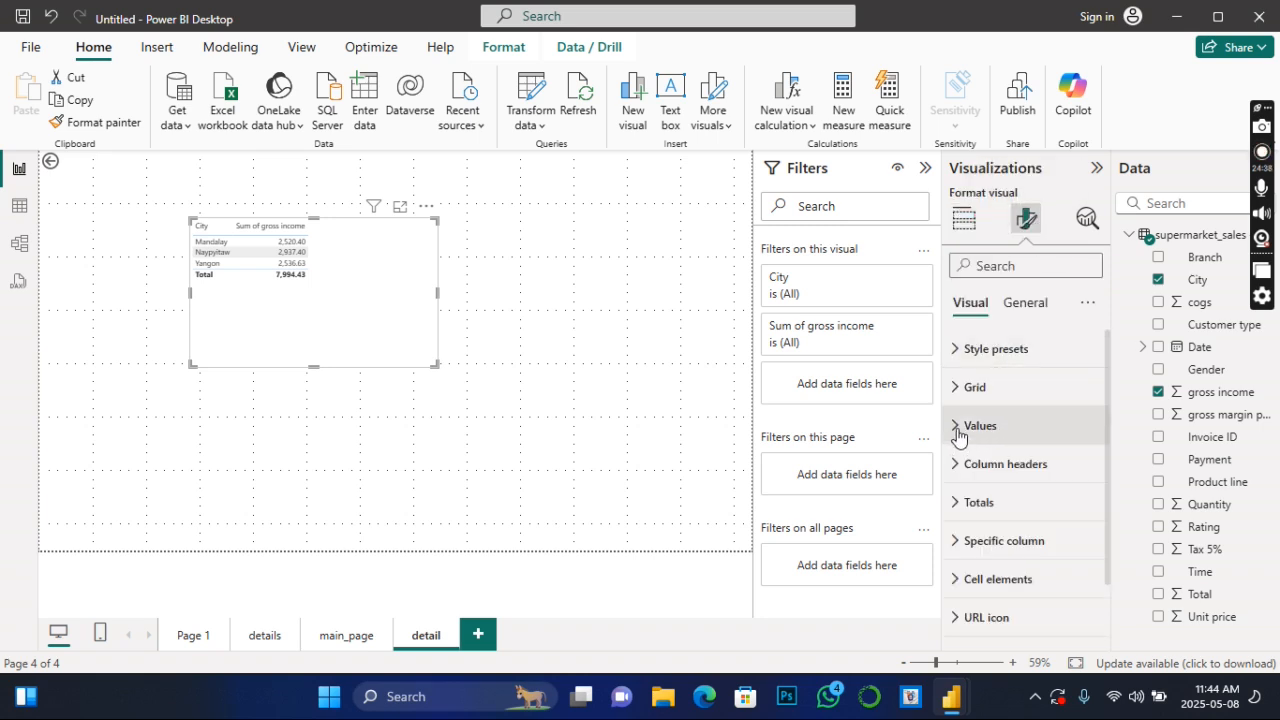
click(958, 430)
click(968, 544)
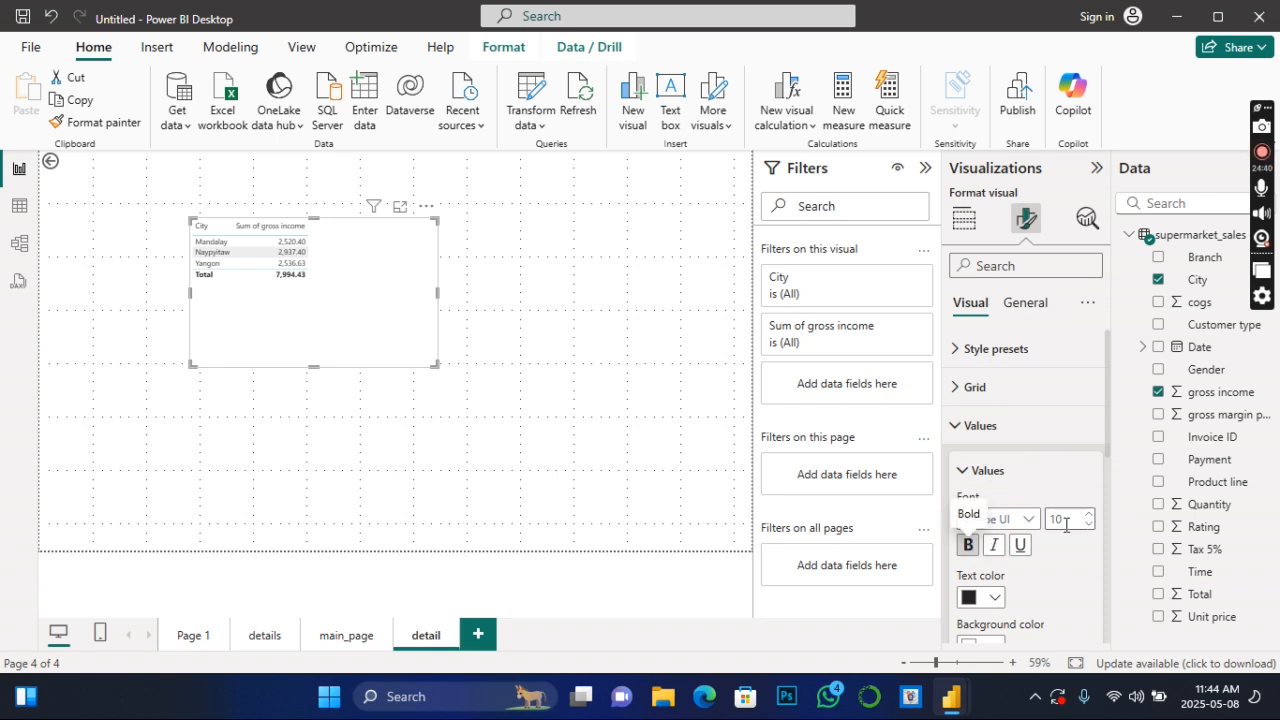
click(1089, 517)
click(1089, 517)
click(1089, 517)
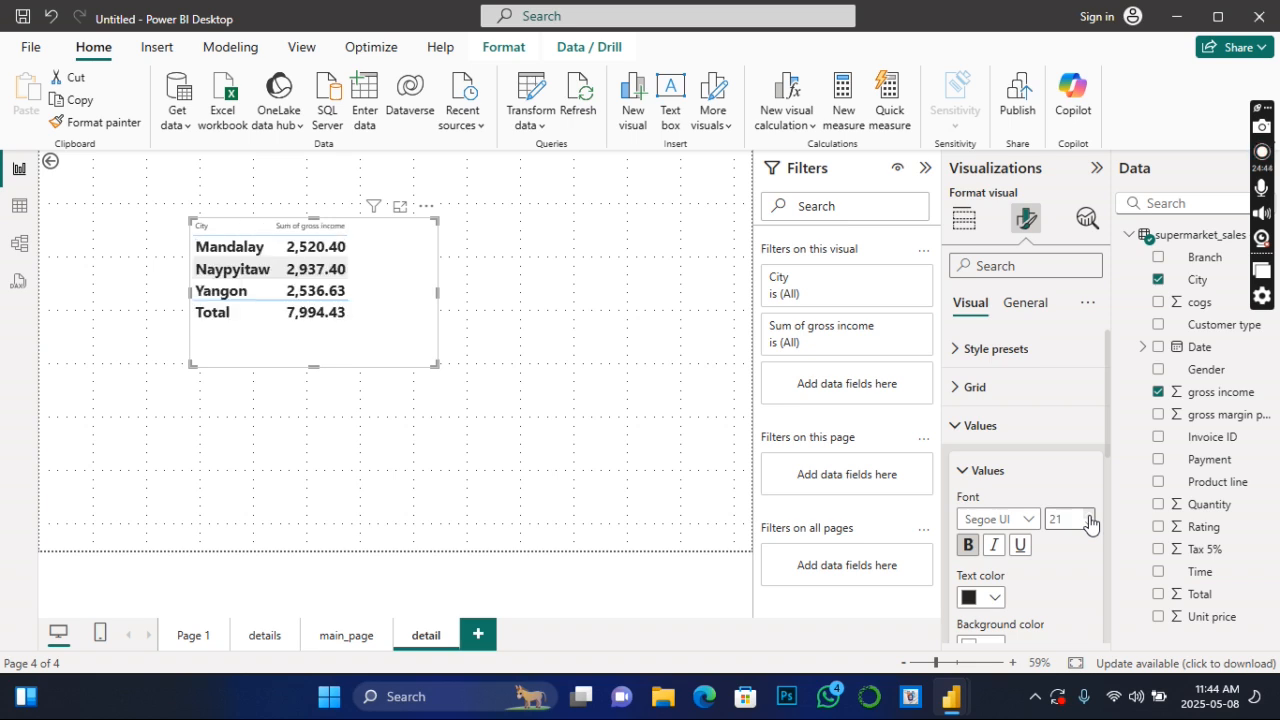
click(1089, 517)
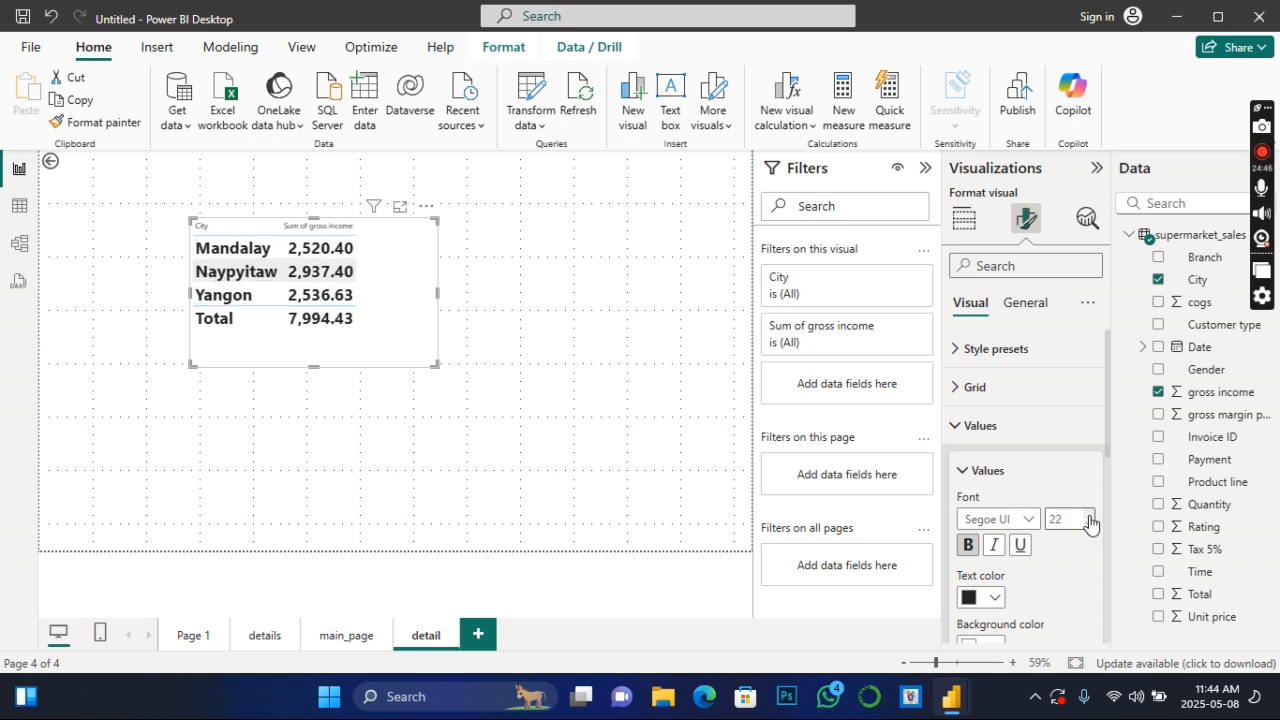
- Tighten the city table's frame around its content, nudge it slightly down and extend its left edge outward
drag(434, 365, 397, 349)
mouse_move(385, 275)
mouse_down()
mouse_move(327, 255)
mouse_move(385, 289)
mouse_up()
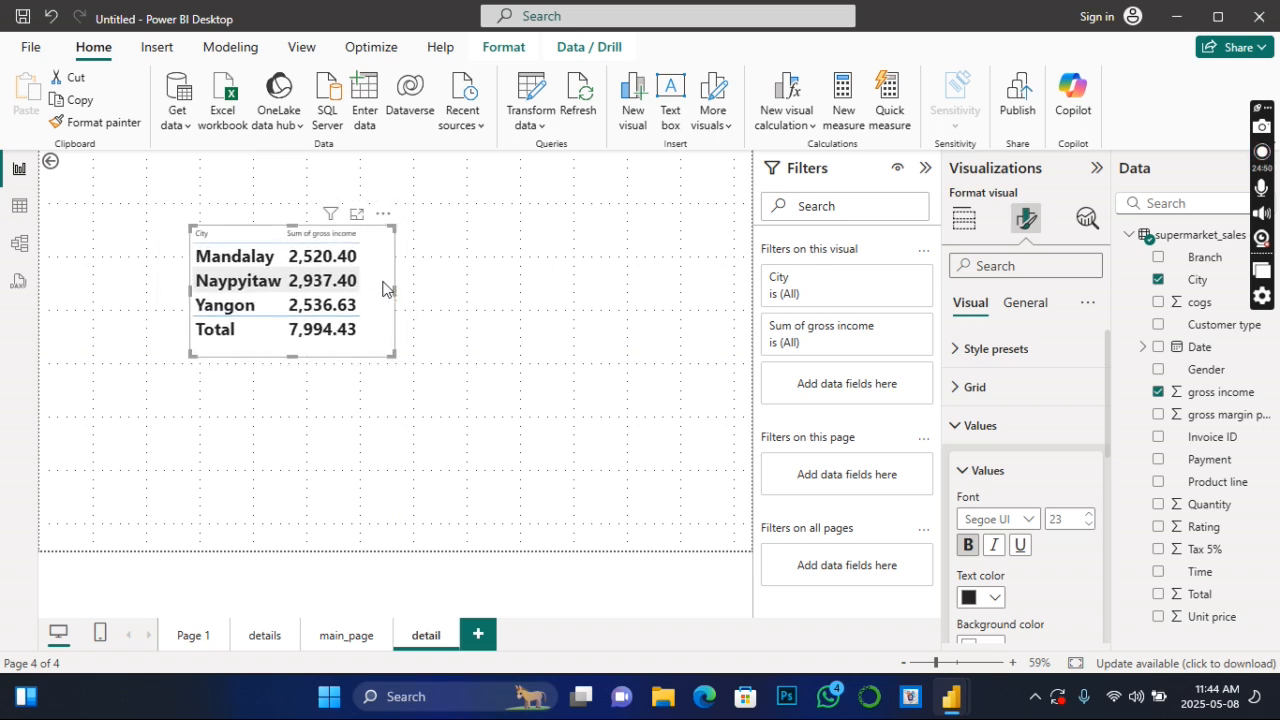
drag(188, 288, 130, 289)
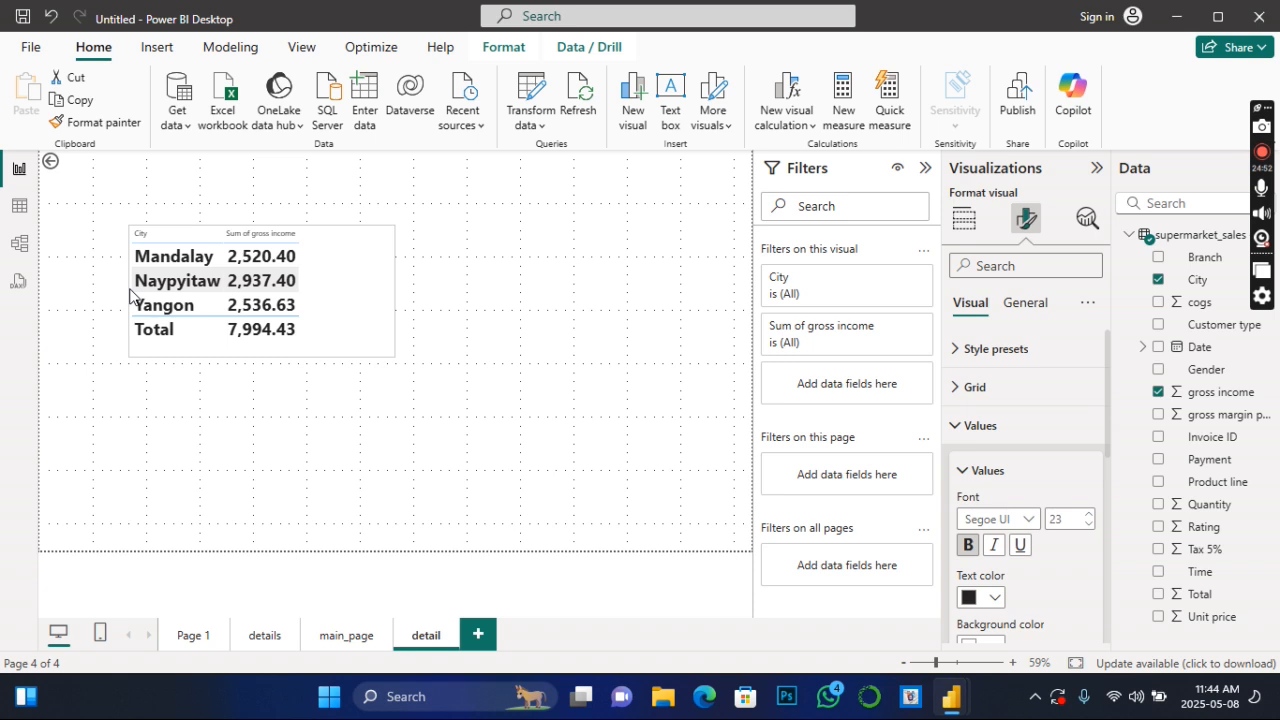
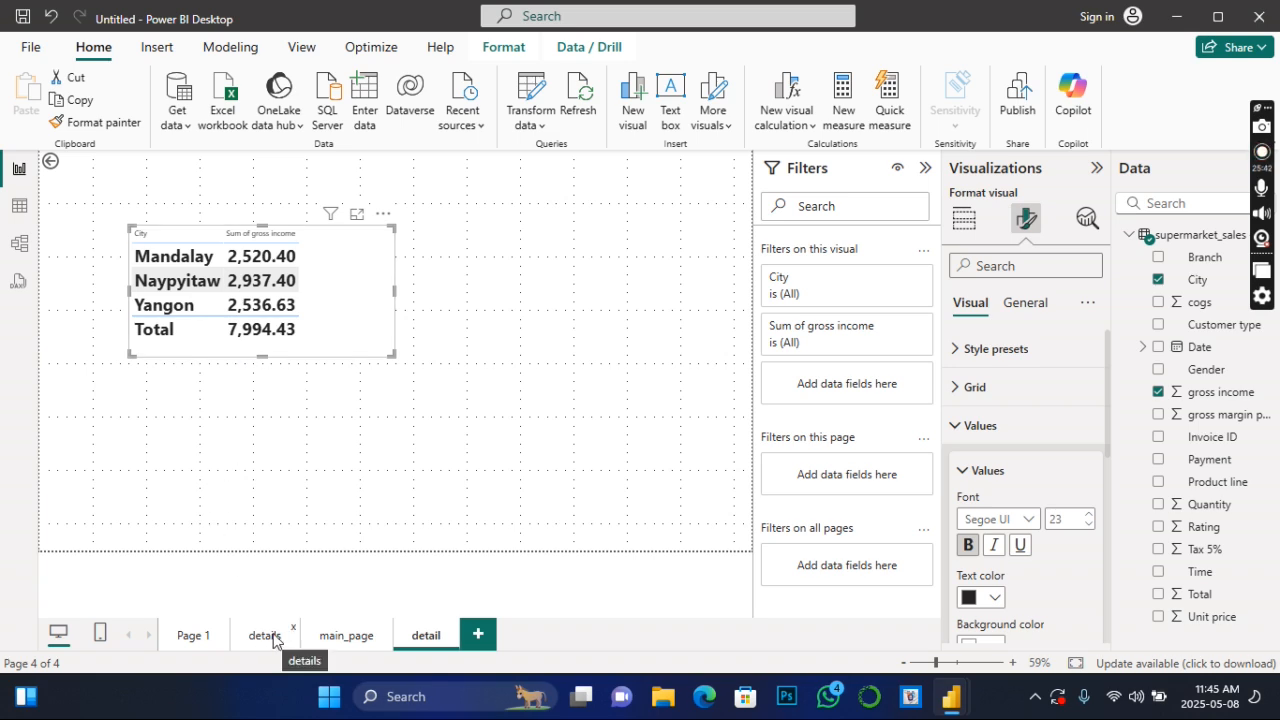
- Drill through from the Male bar of the gross income chart on main_page to the detail page
click(340, 635)
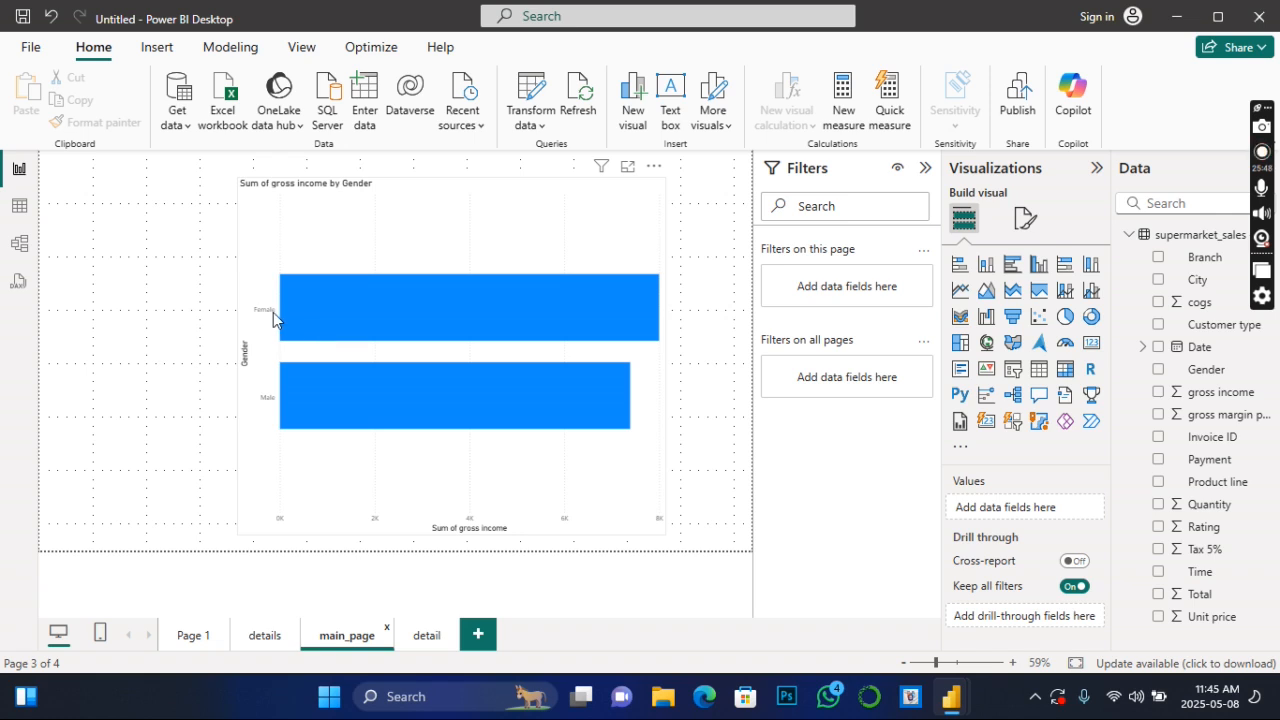
mouse_move(351, 314)
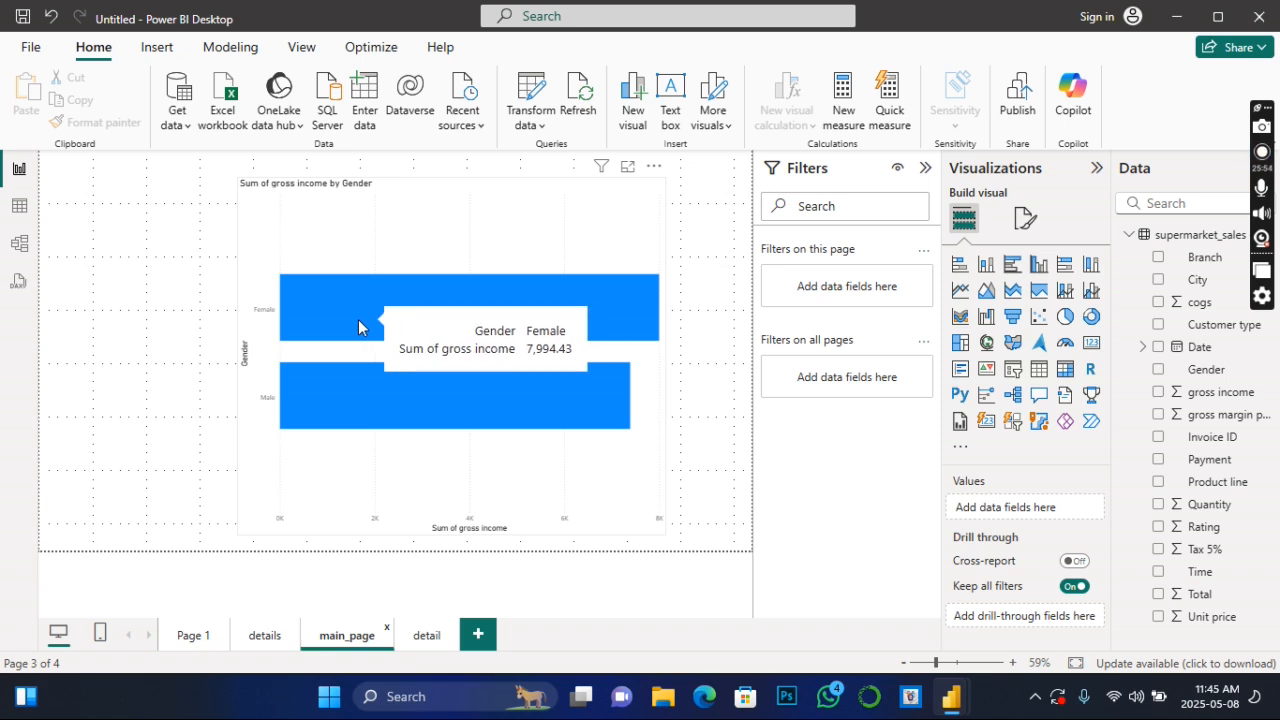
mouse_move(368, 393)
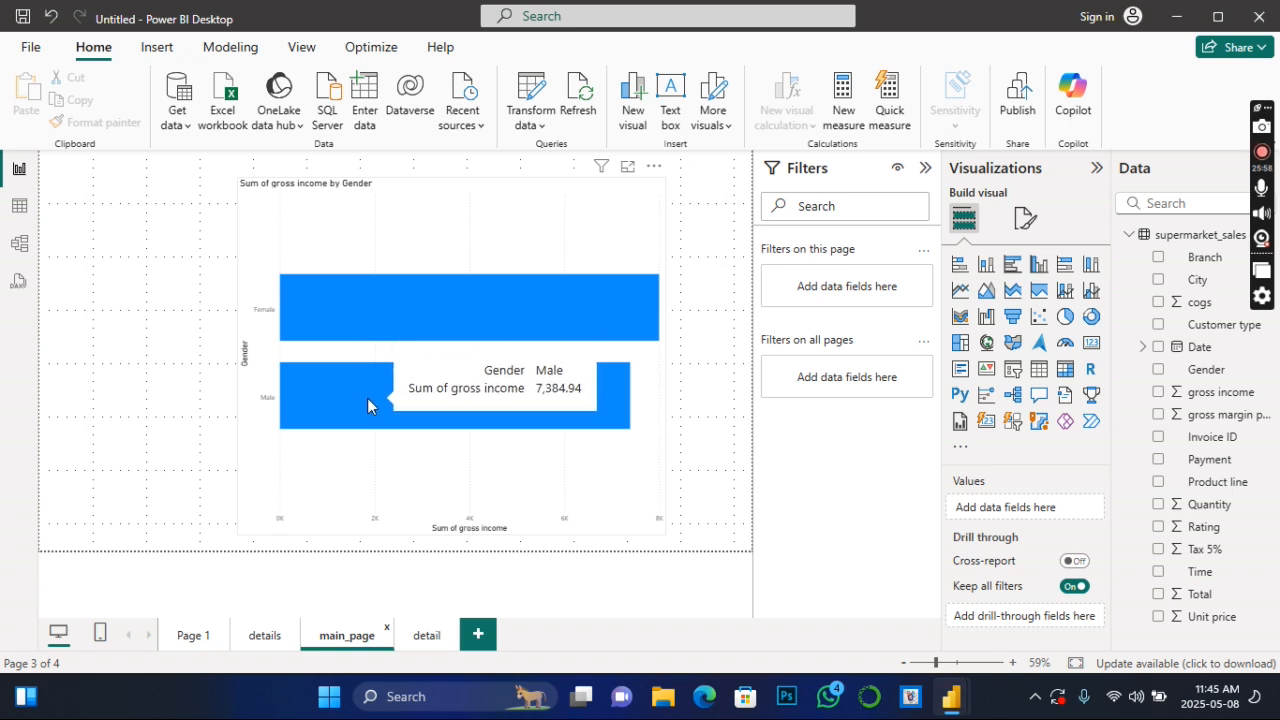
right_click(367, 398)
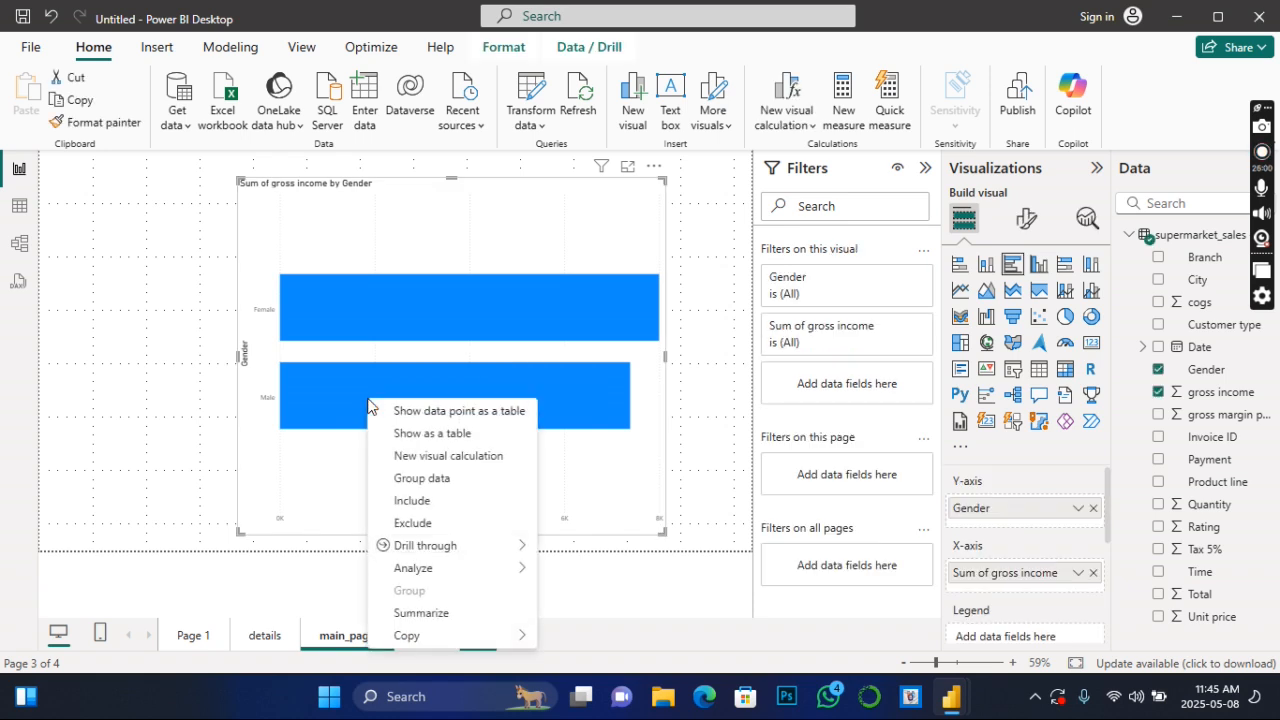
mouse_move(429, 551)
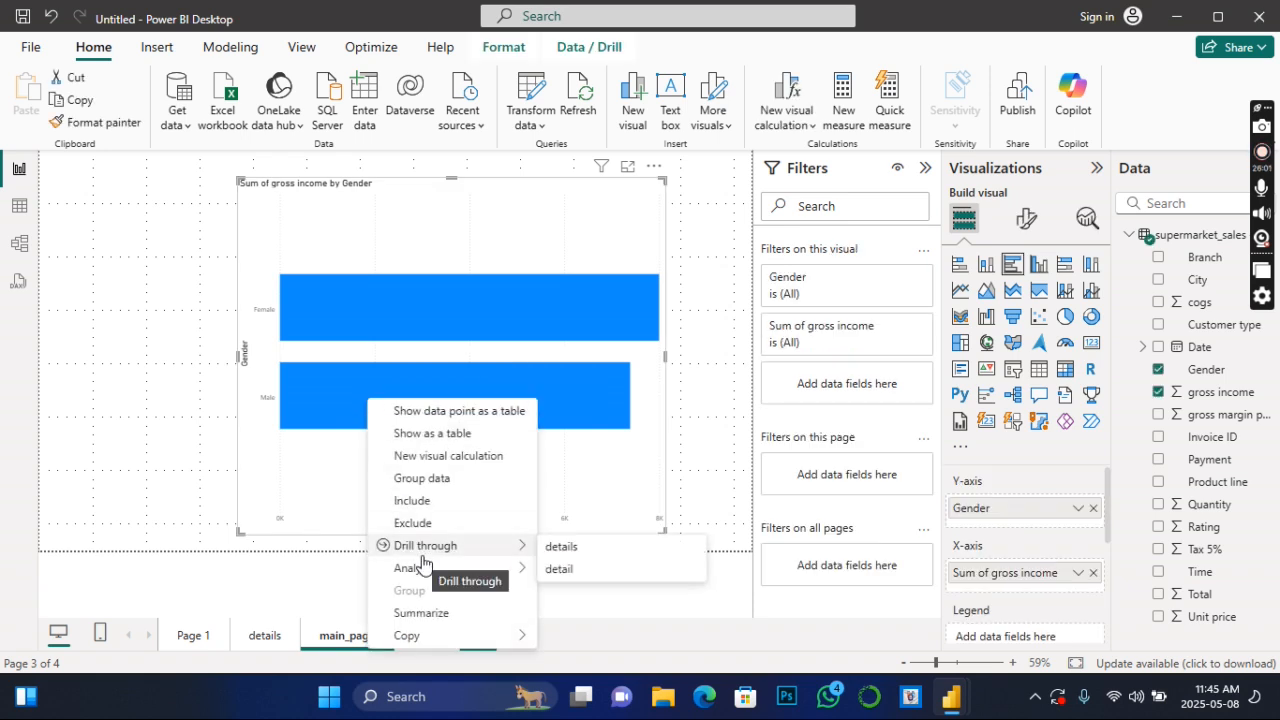
click(563, 571)
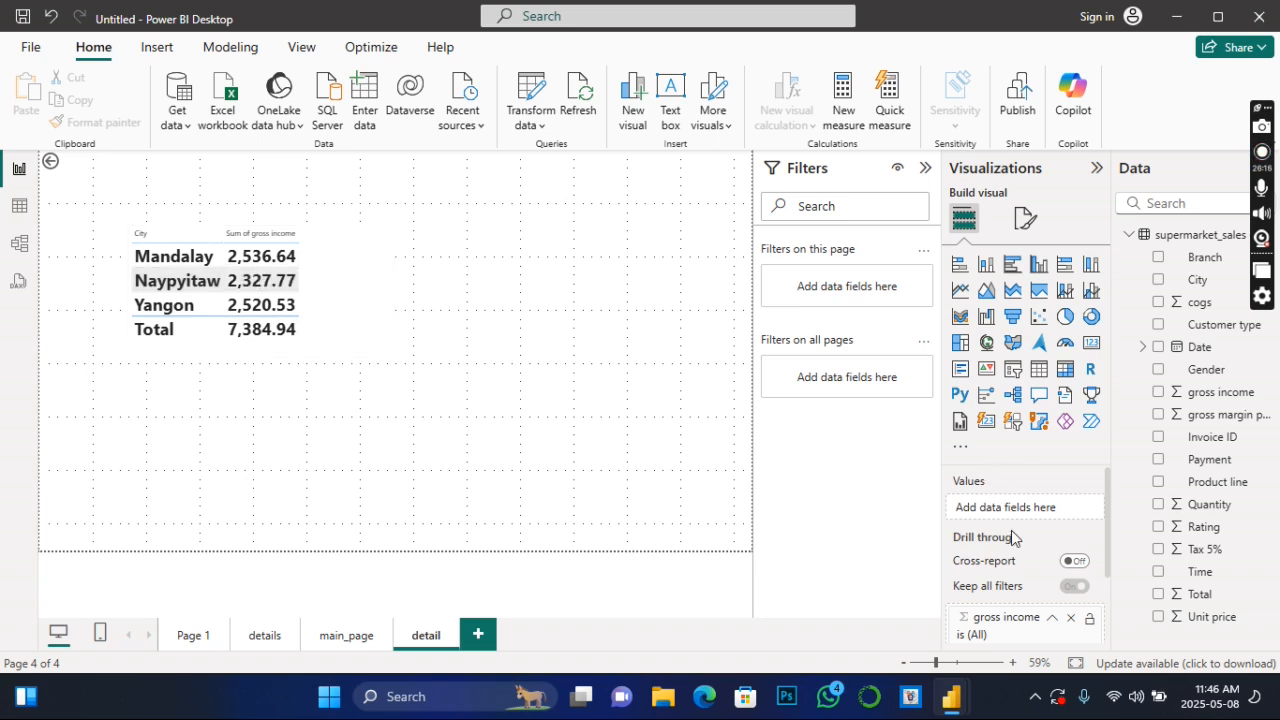
- Replace City with Payment in the detail page's table and place Payment ahead of Sum of gross income
click(362, 291)
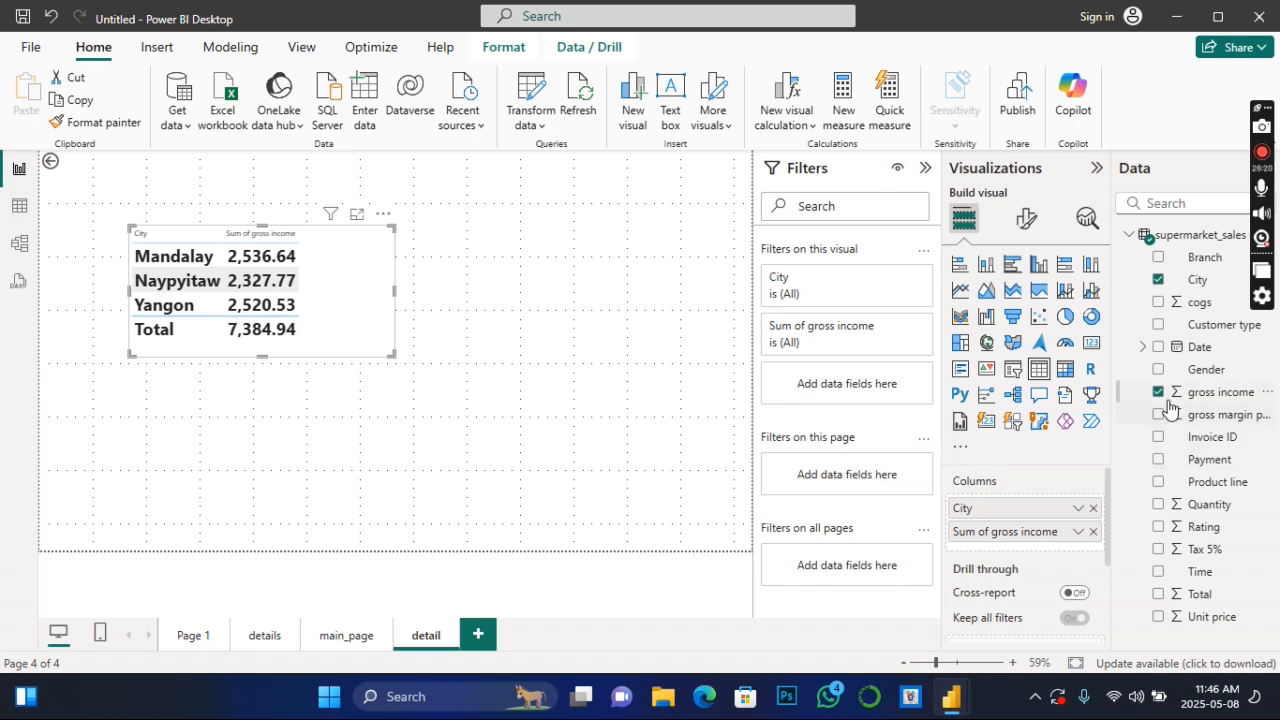
click(1157, 281)
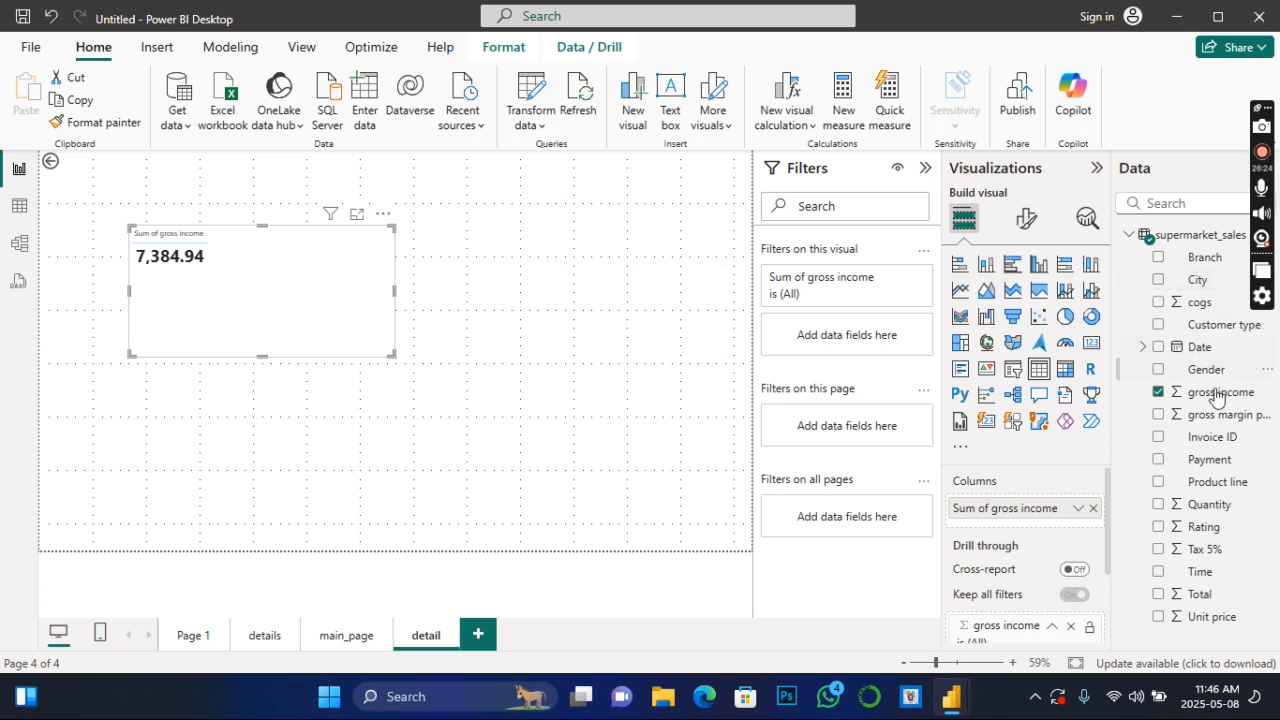
click(1158, 461)
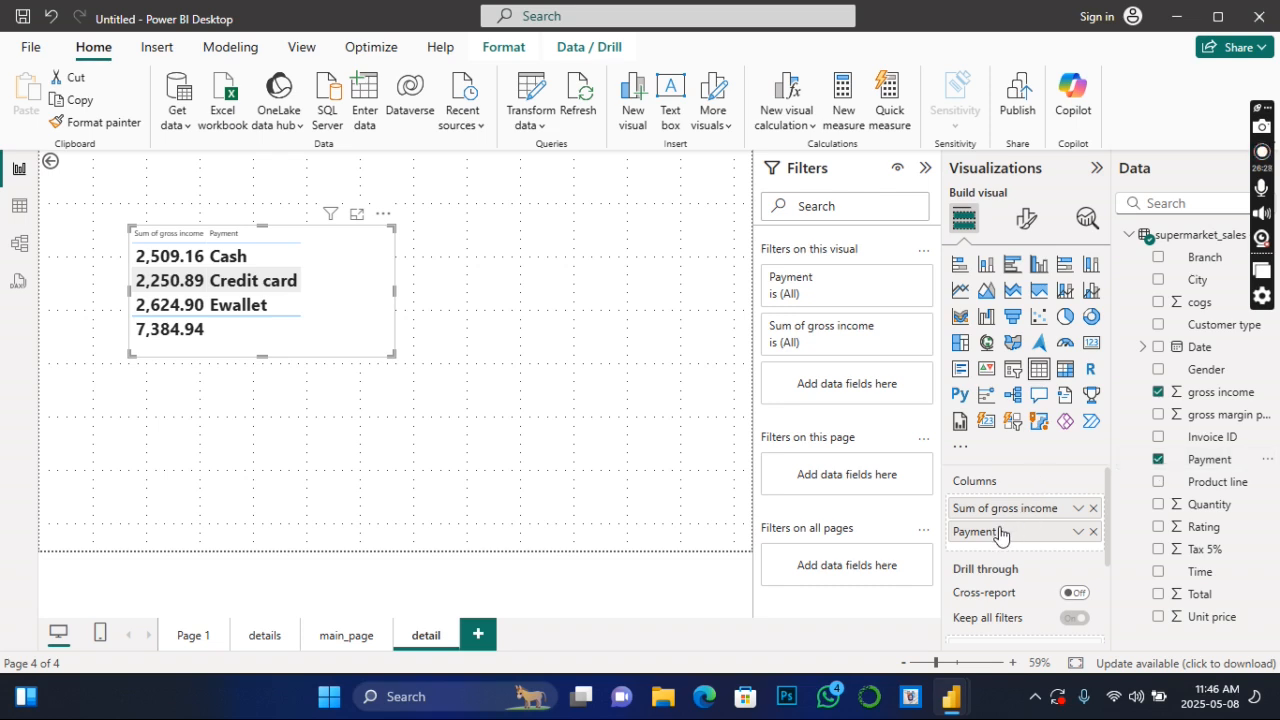
drag(1002, 536, 997, 506)
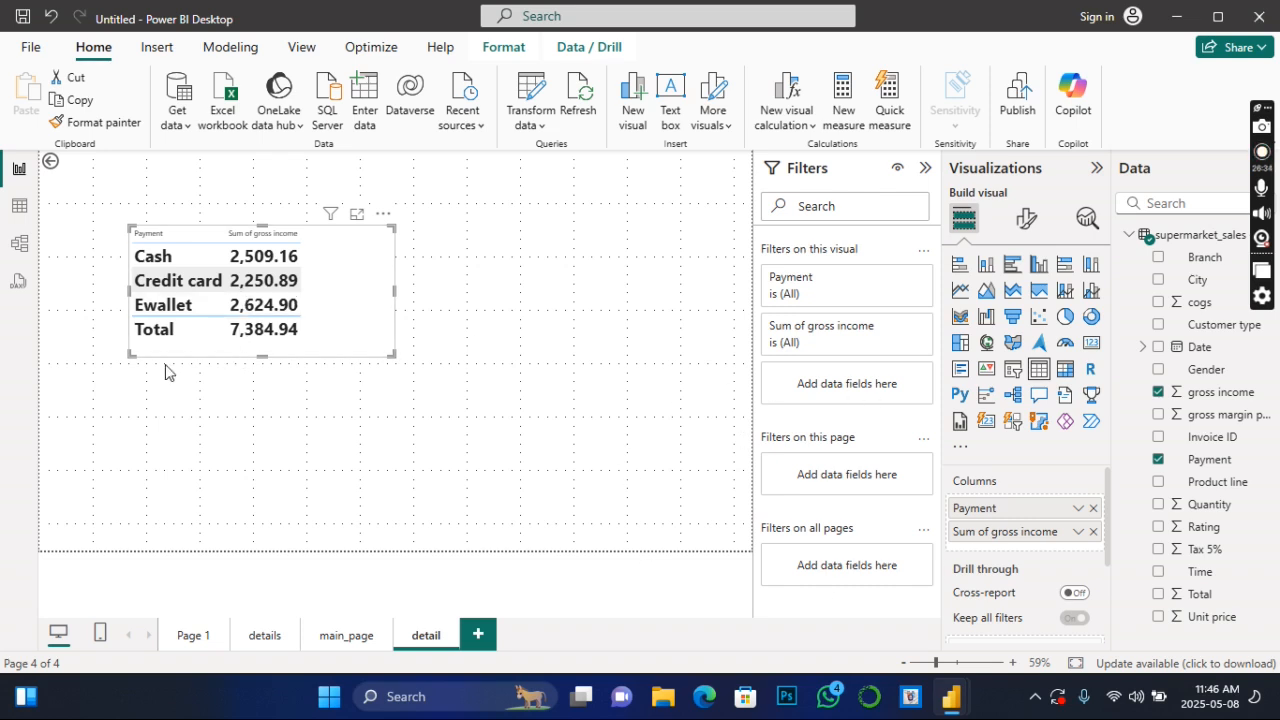
- Review the gender gross income chart on main_page and the payment table on the detail page
click(345, 636)
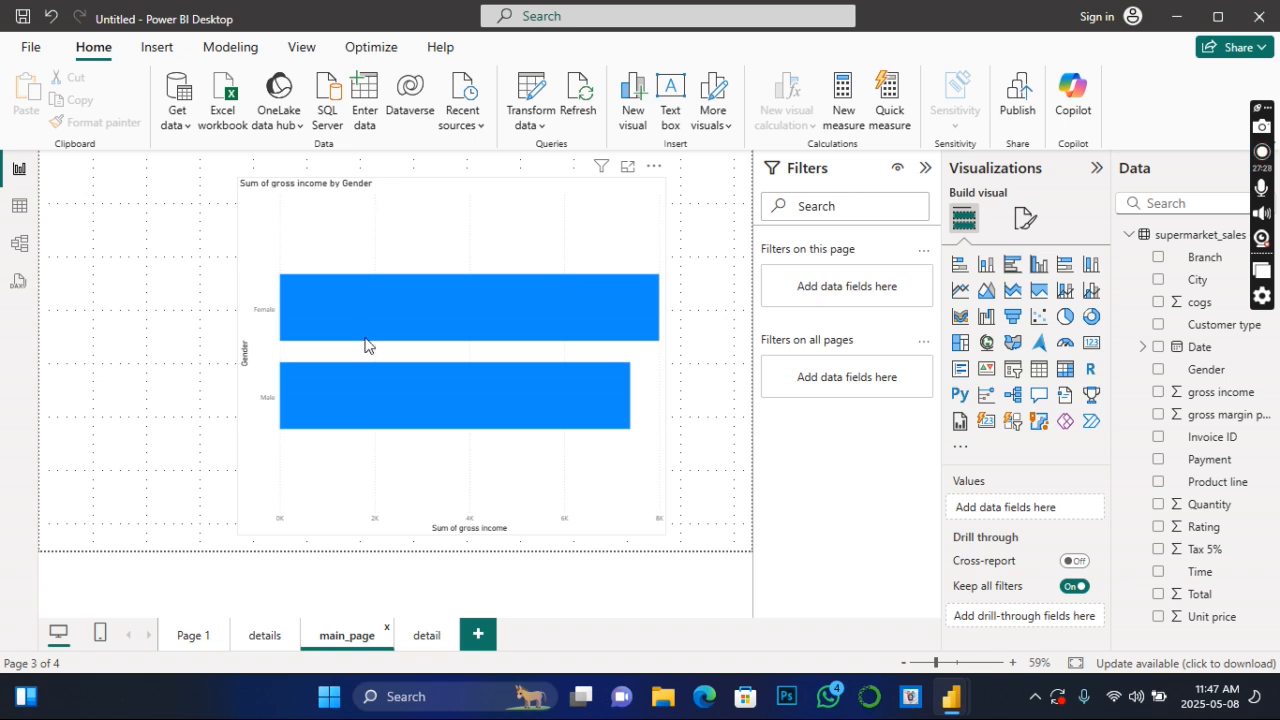
mouse_move(365, 349)
mouse_move(511, 388)
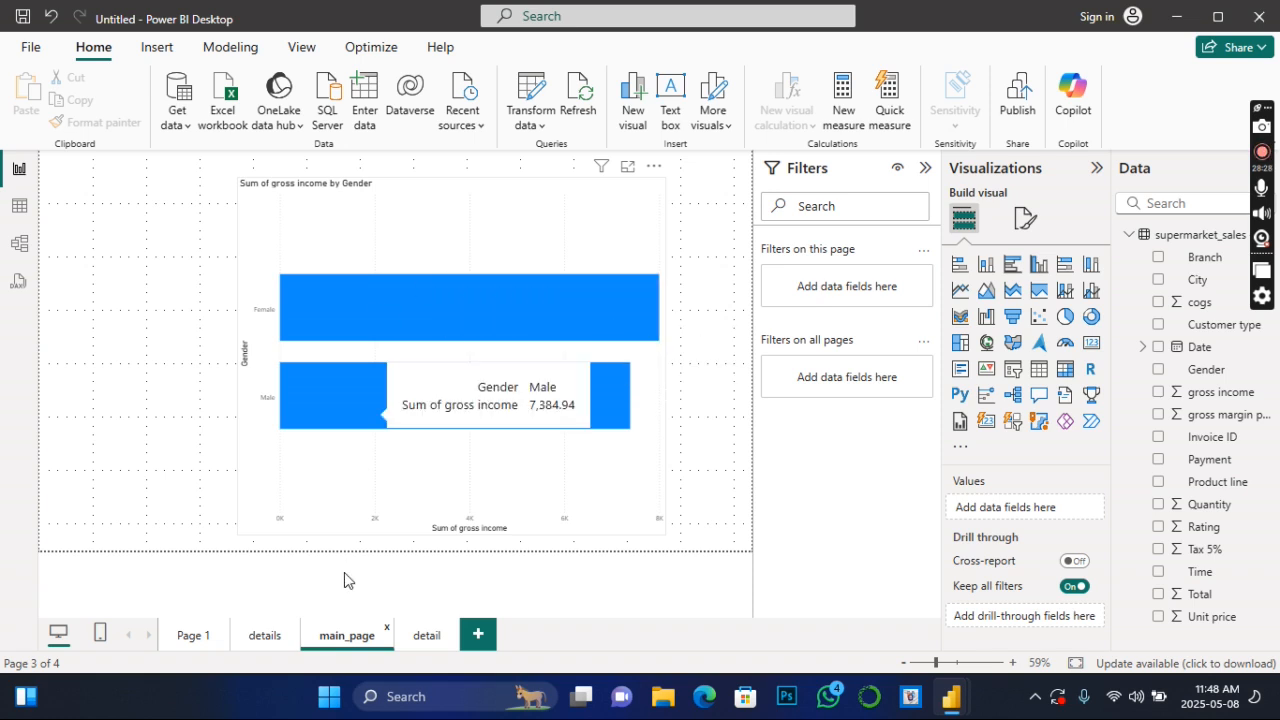
click(424, 636)
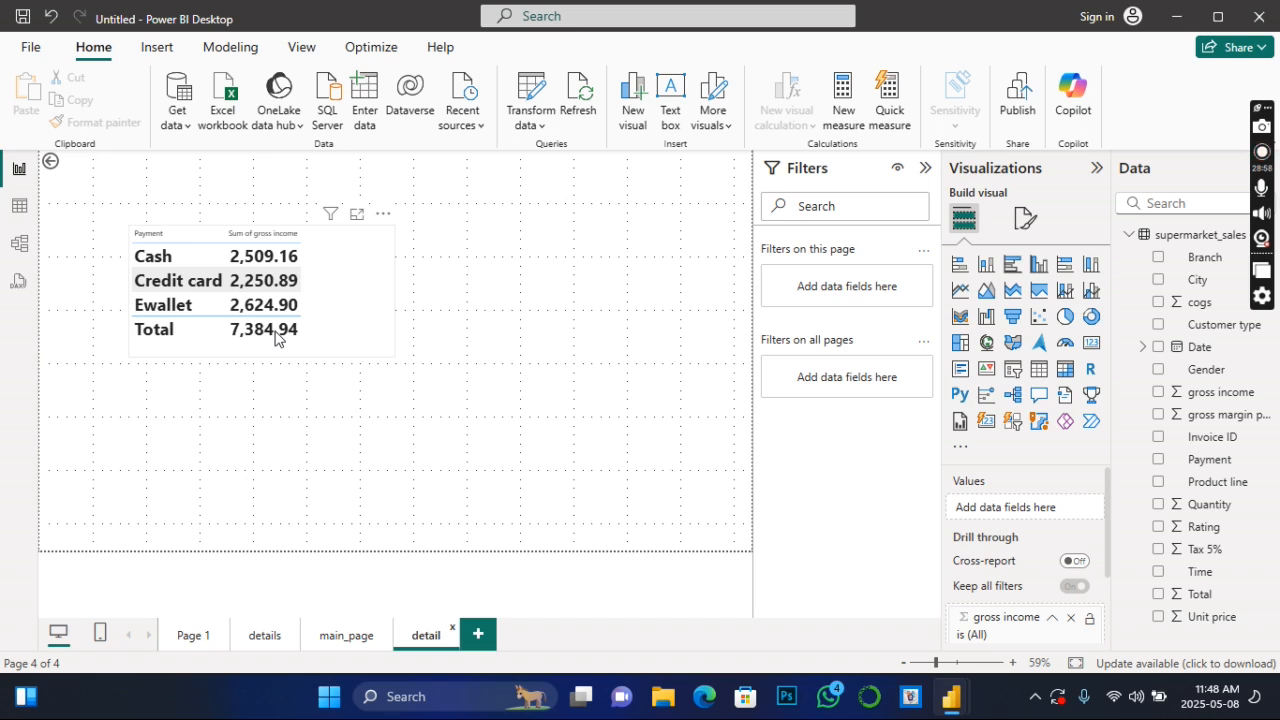
- Go back to main_page and drill through from the Male bar to the payment table on the detail page
click(334, 640)
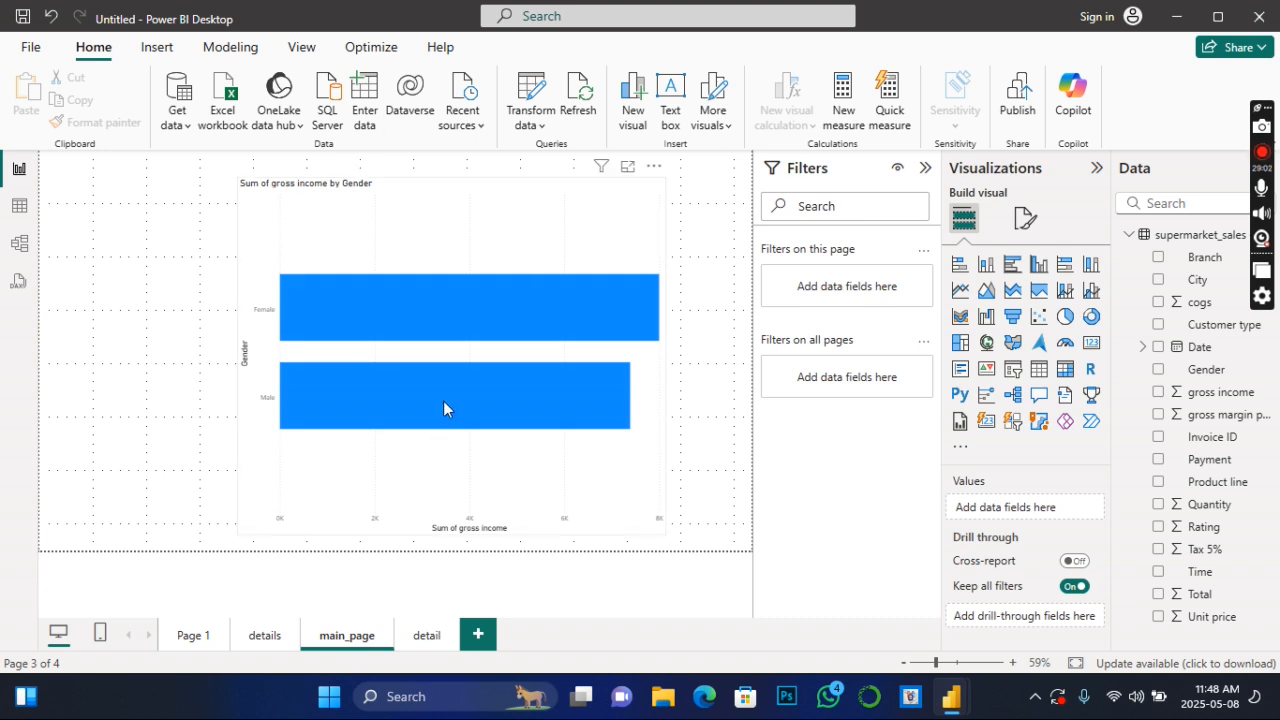
right_click(444, 408)
mouse_move(505, 549)
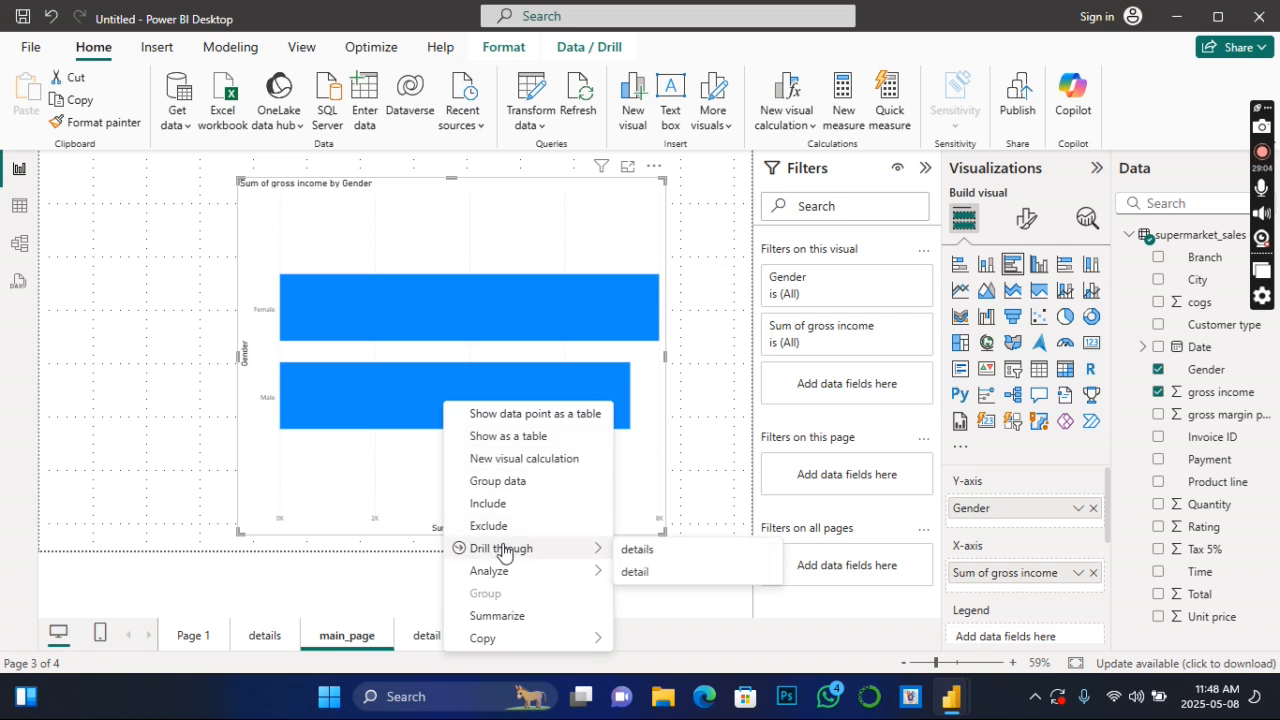
click(655, 578)
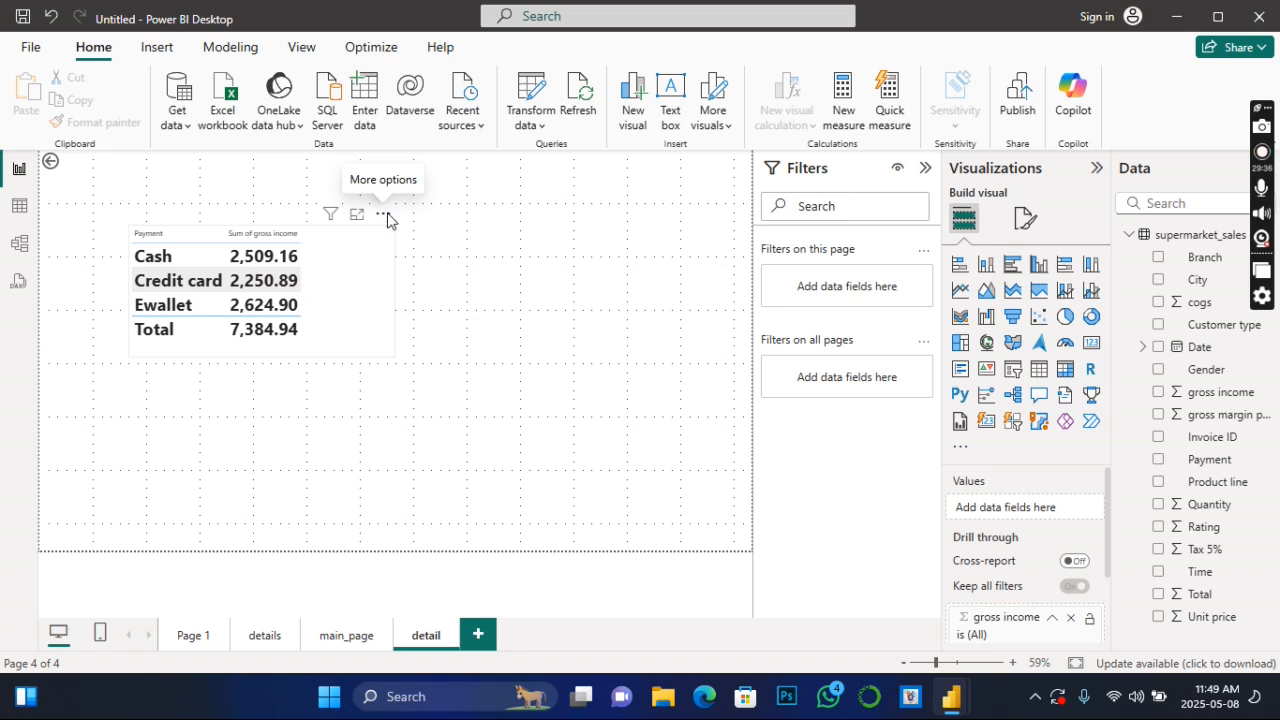
- Remove the payment table from the detail page
click(384, 214)
click(384, 215)
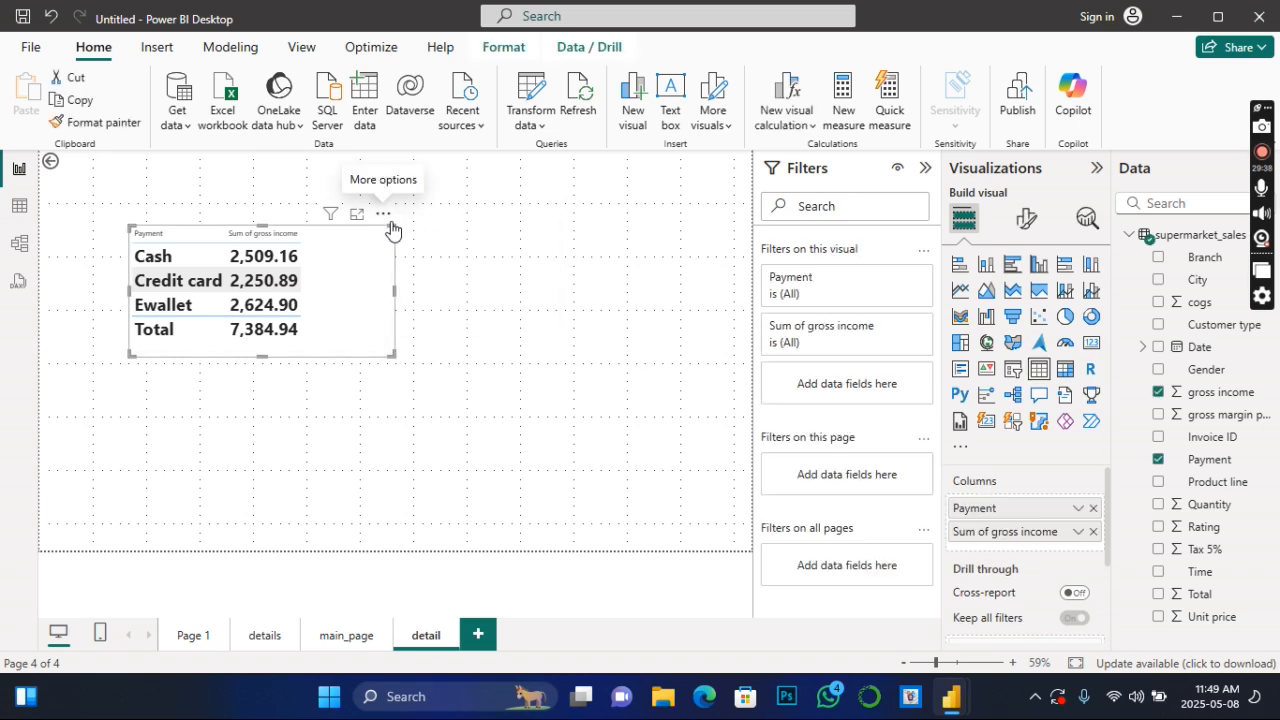
click(388, 220)
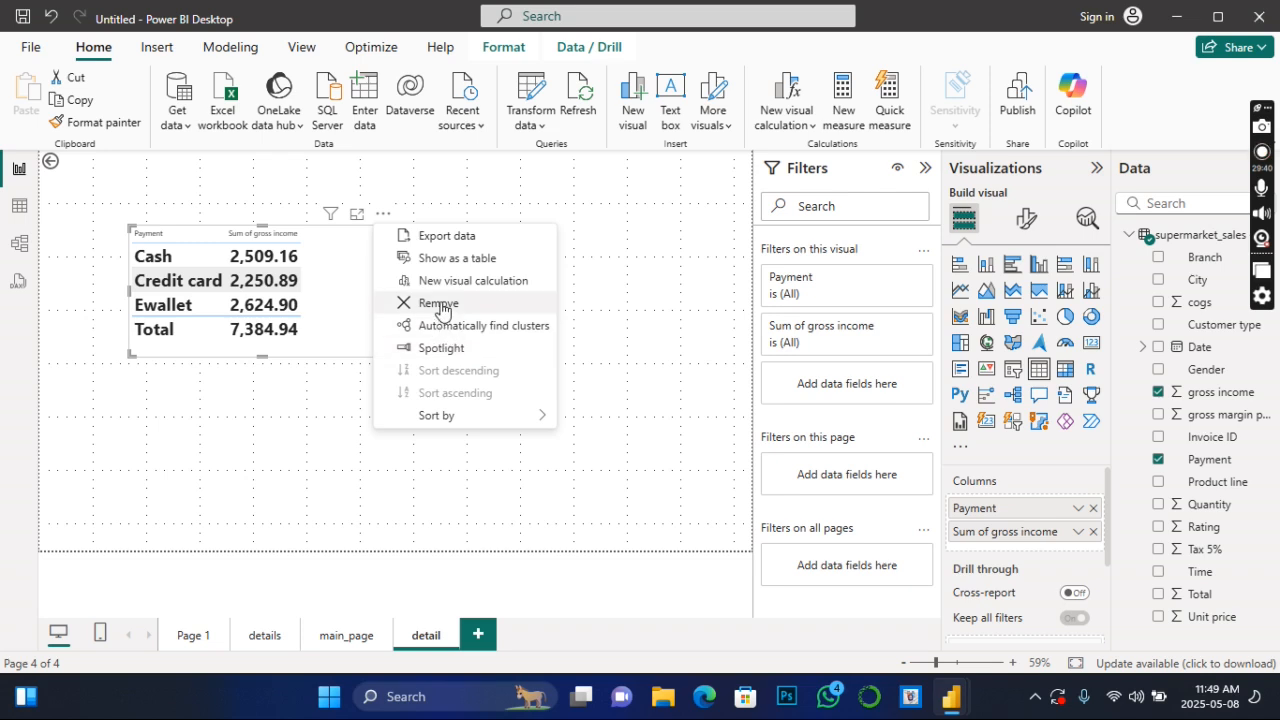
click(441, 307)
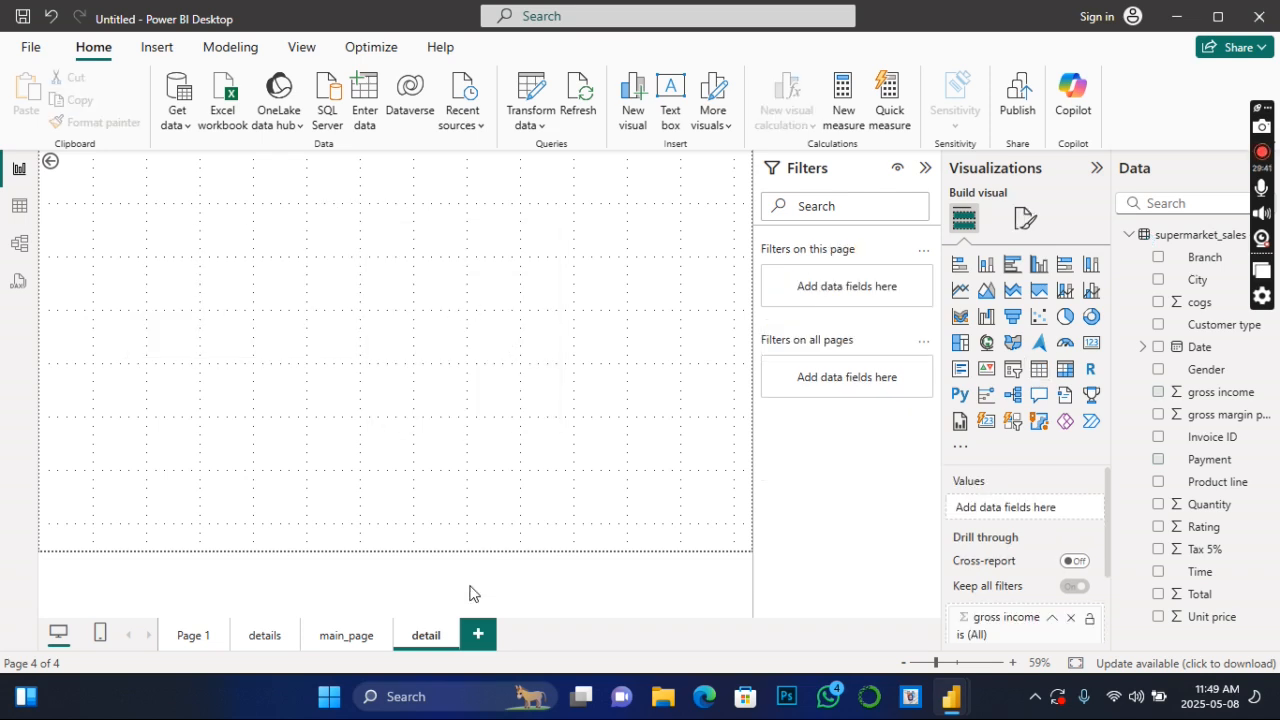
- Remove the gross income by gender bar chart from main_page
click(347, 636)
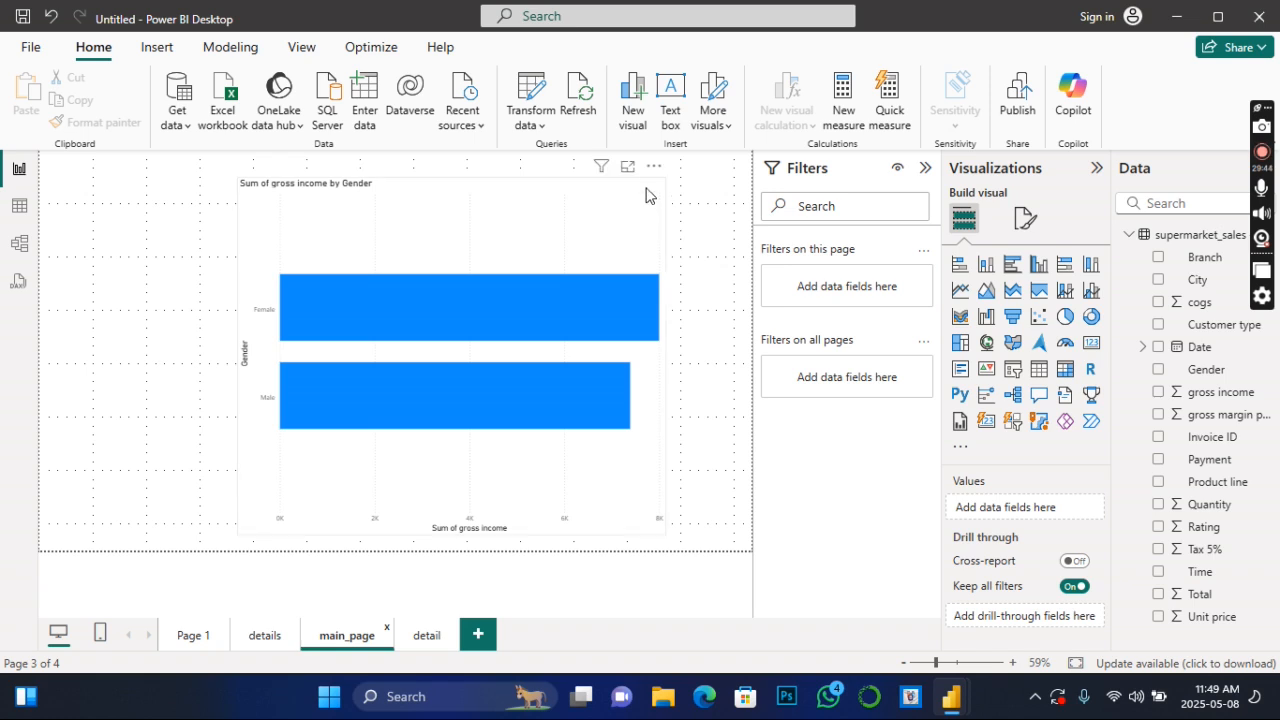
click(653, 169)
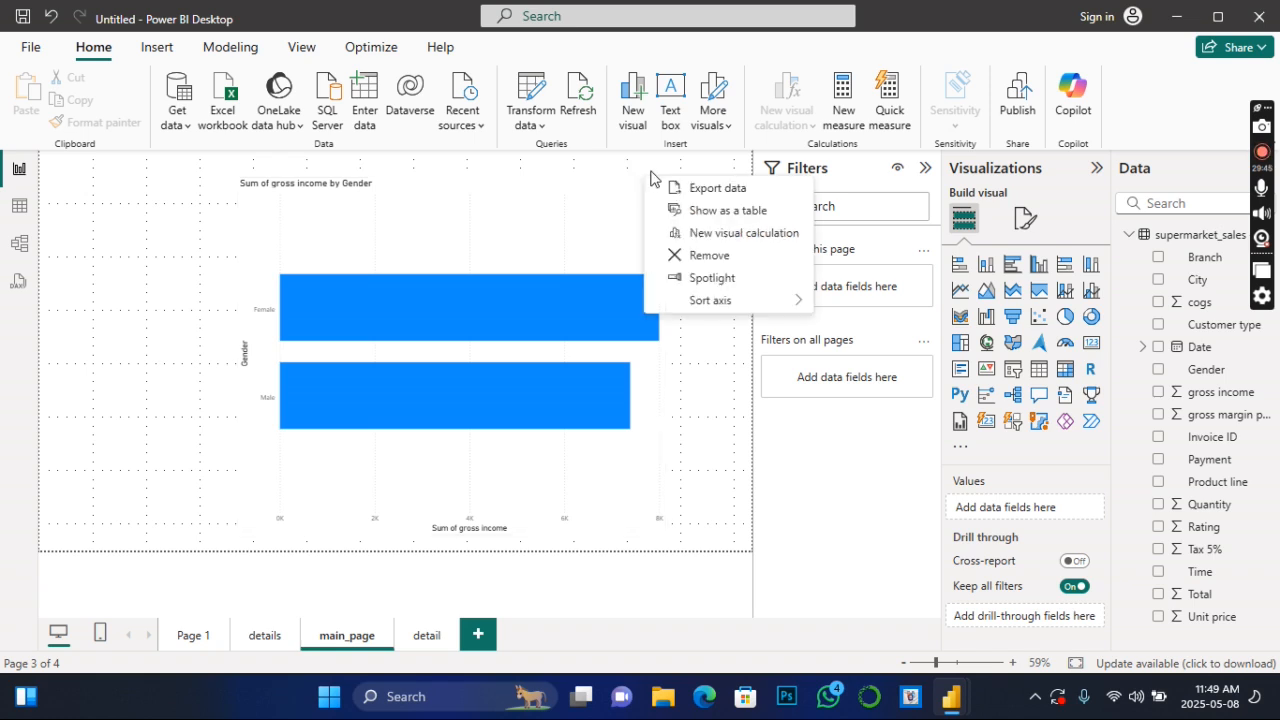
click(705, 256)
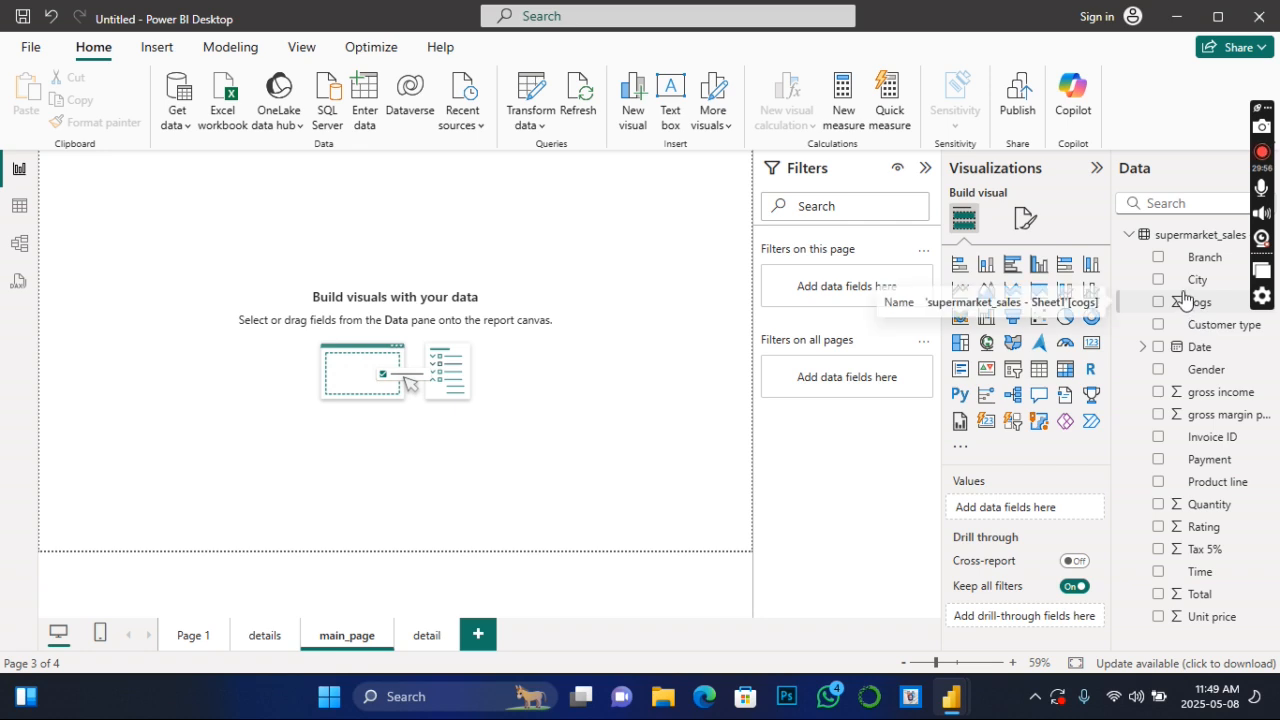
- Insert a clustered bar chart of Sum of gross income by City on main_page and move it to the middle of the canvas
click(1012, 268)
drag(194, 301, 434, 525)
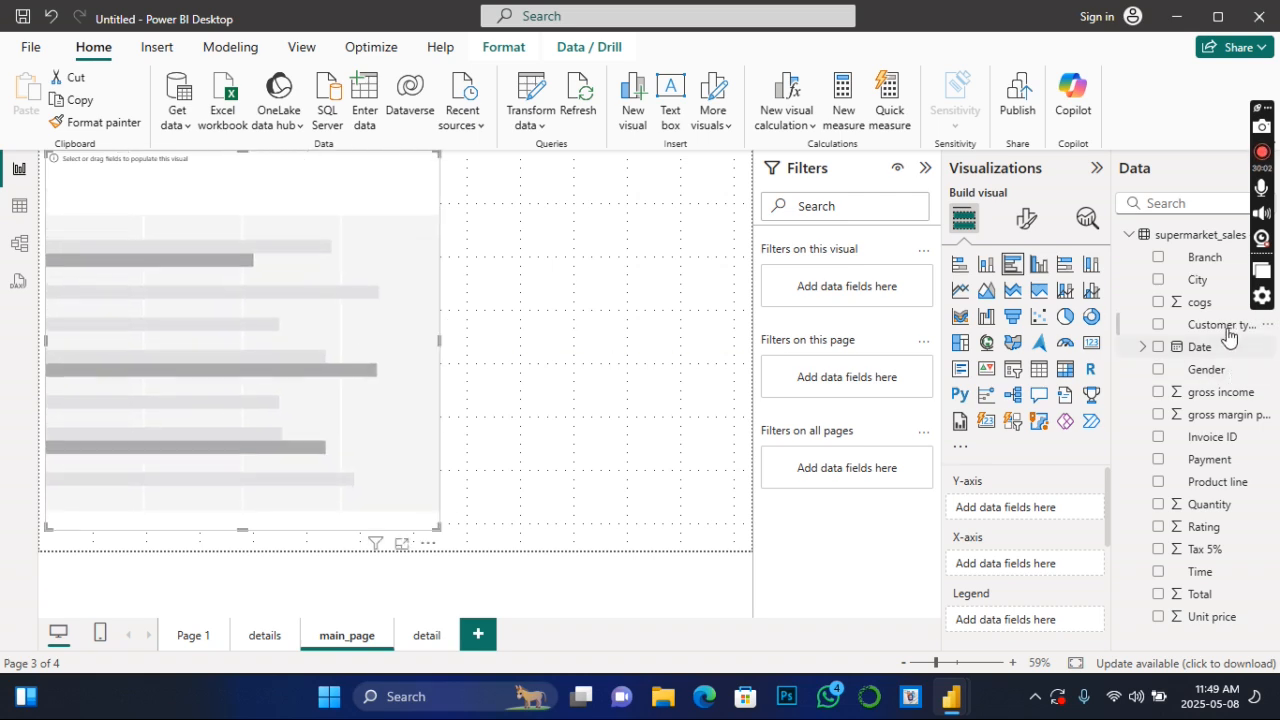
click(1158, 280)
click(1160, 393)
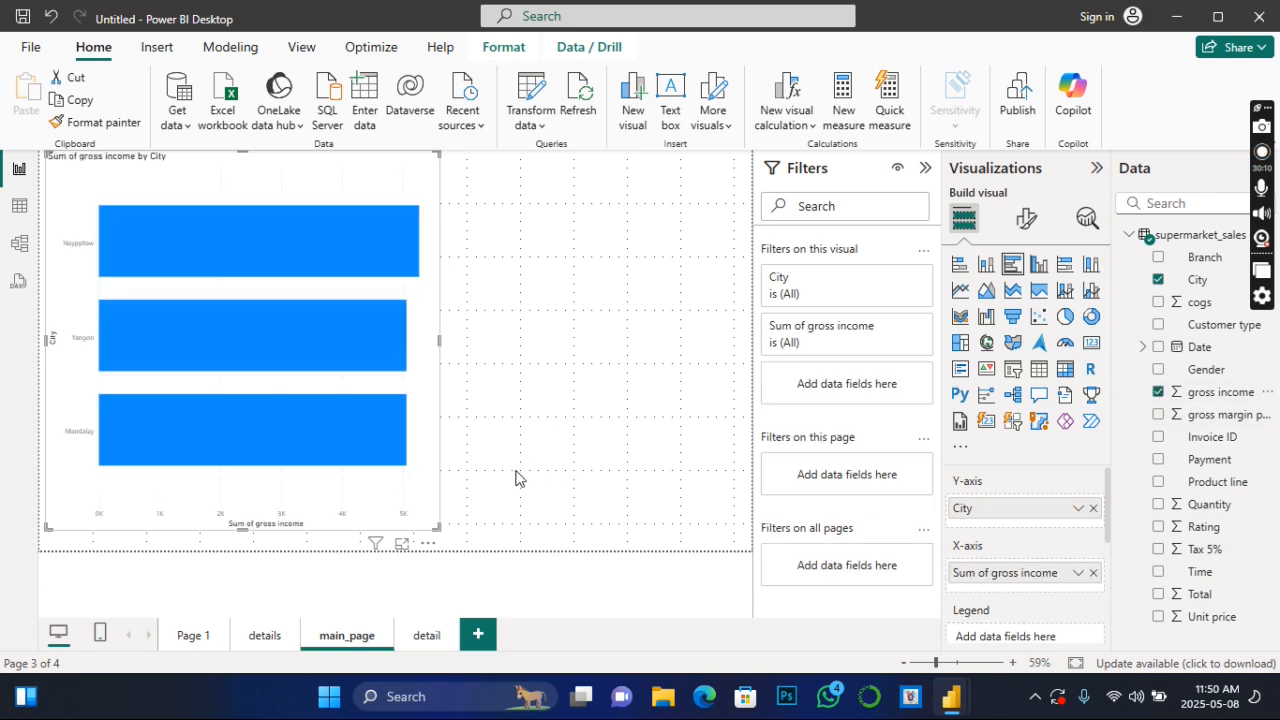
drag(410, 395, 614, 391)
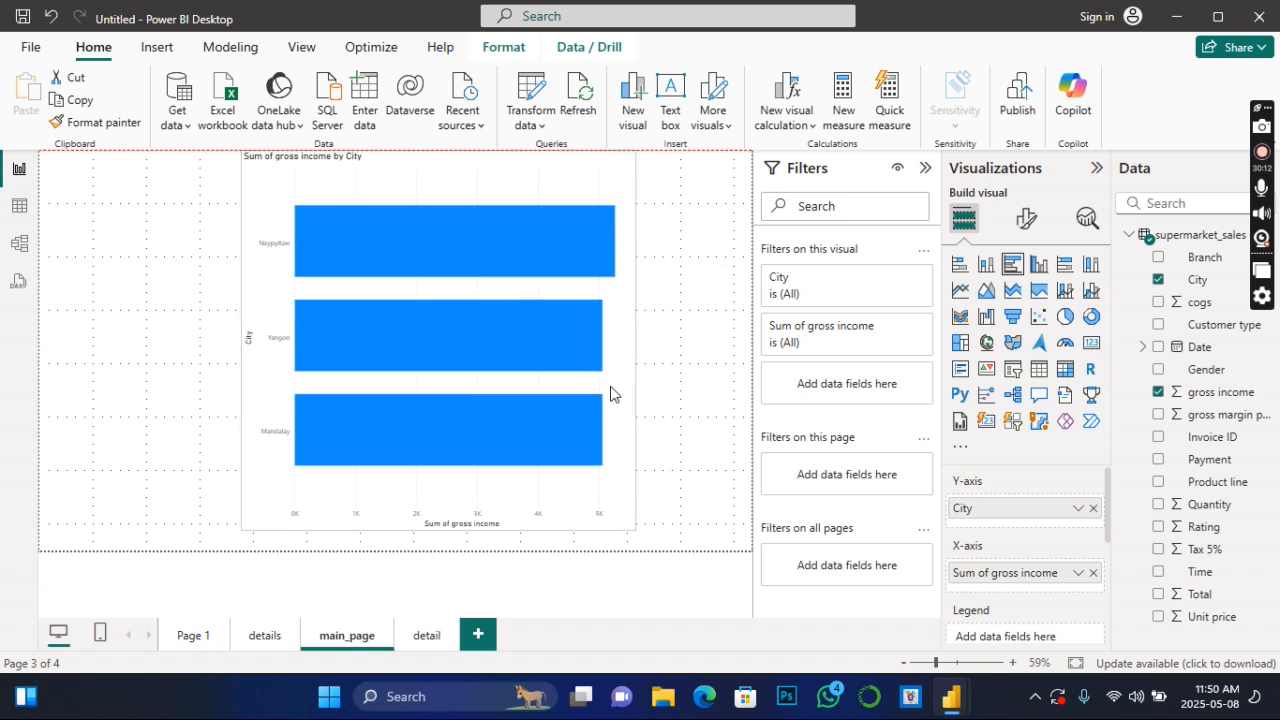
mouse_move(533, 239)
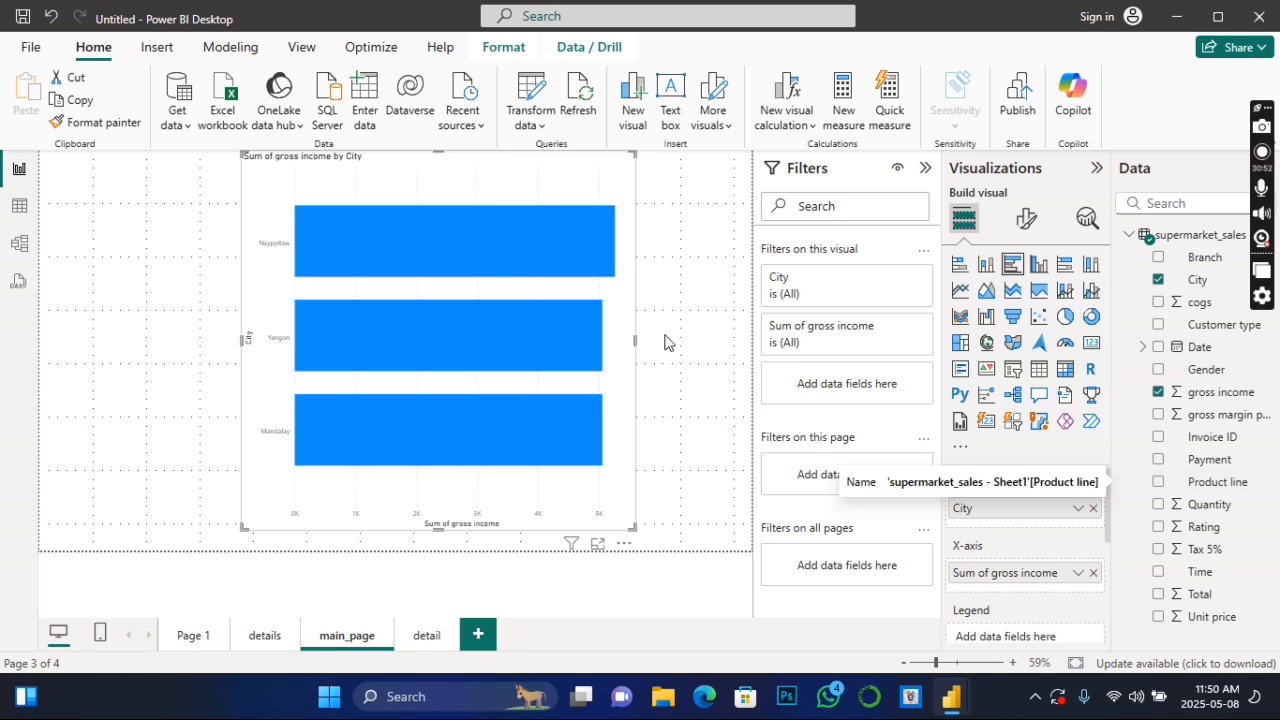
- Insert an enlarged table on the detail page showing Product line and Sum of gross income
mouse_move(465, 243)
click(424, 645)
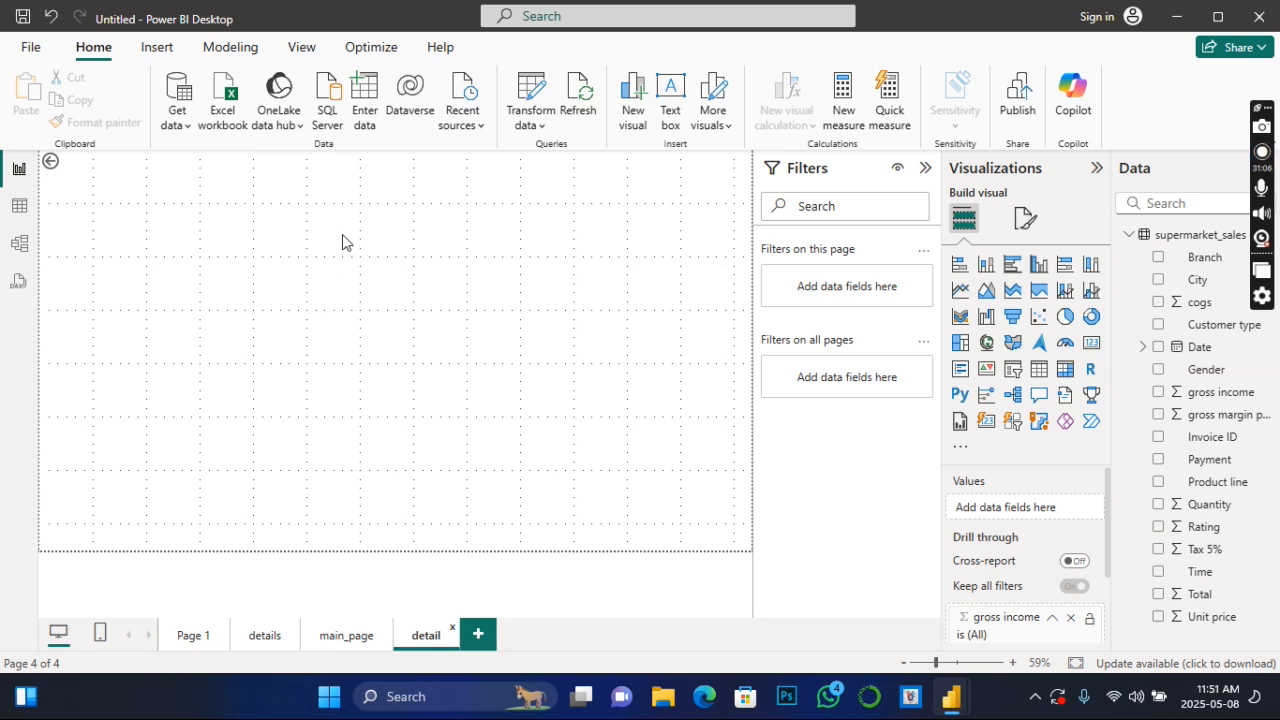
click(1037, 372)
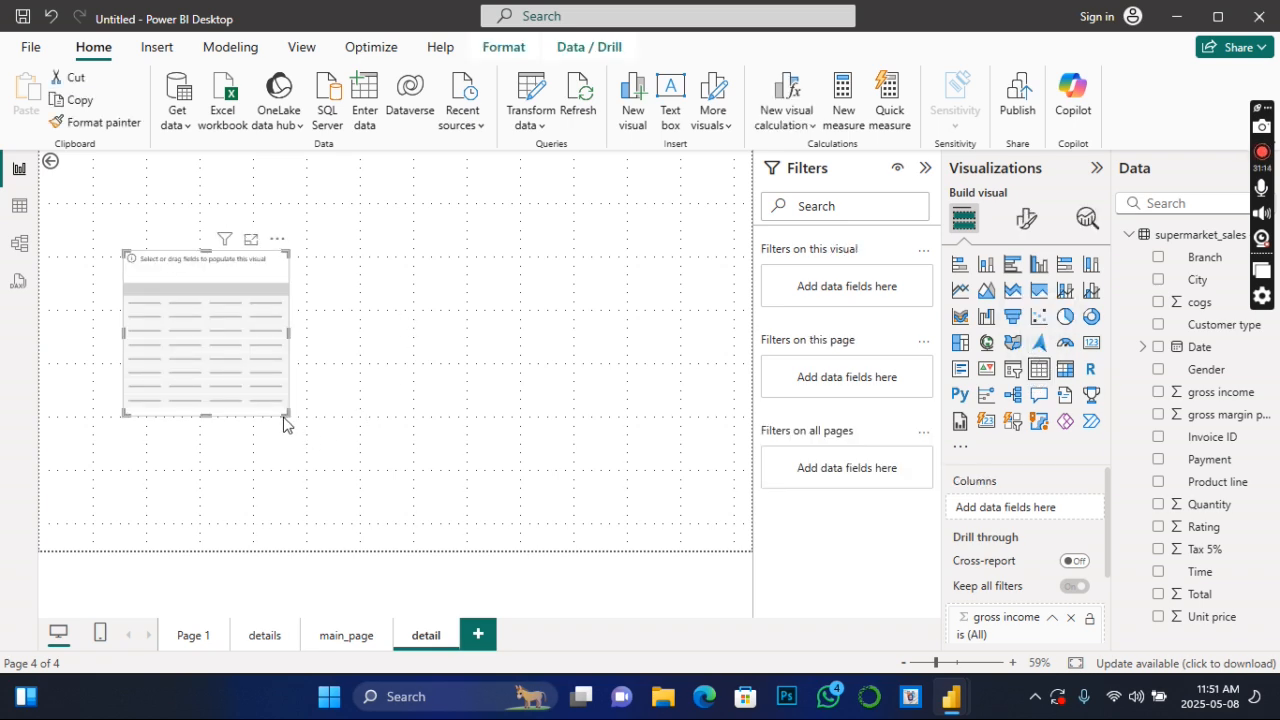
drag(288, 413, 358, 336)
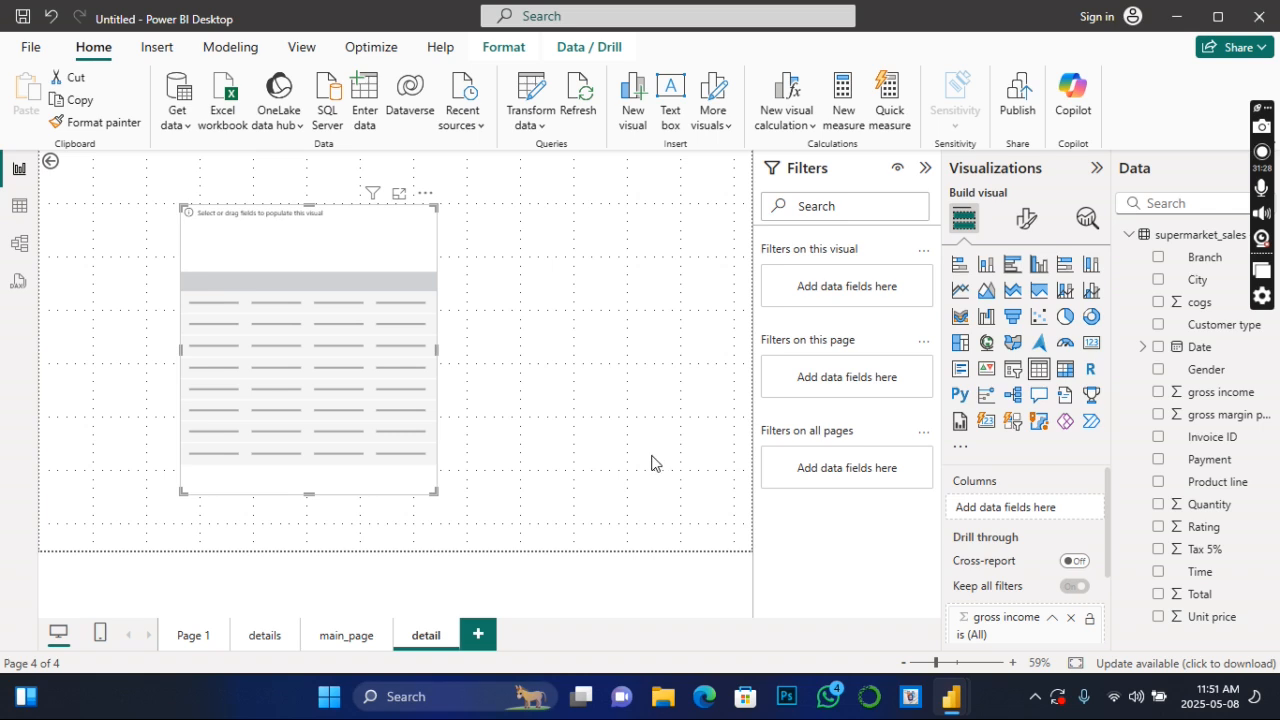
click(1159, 483)
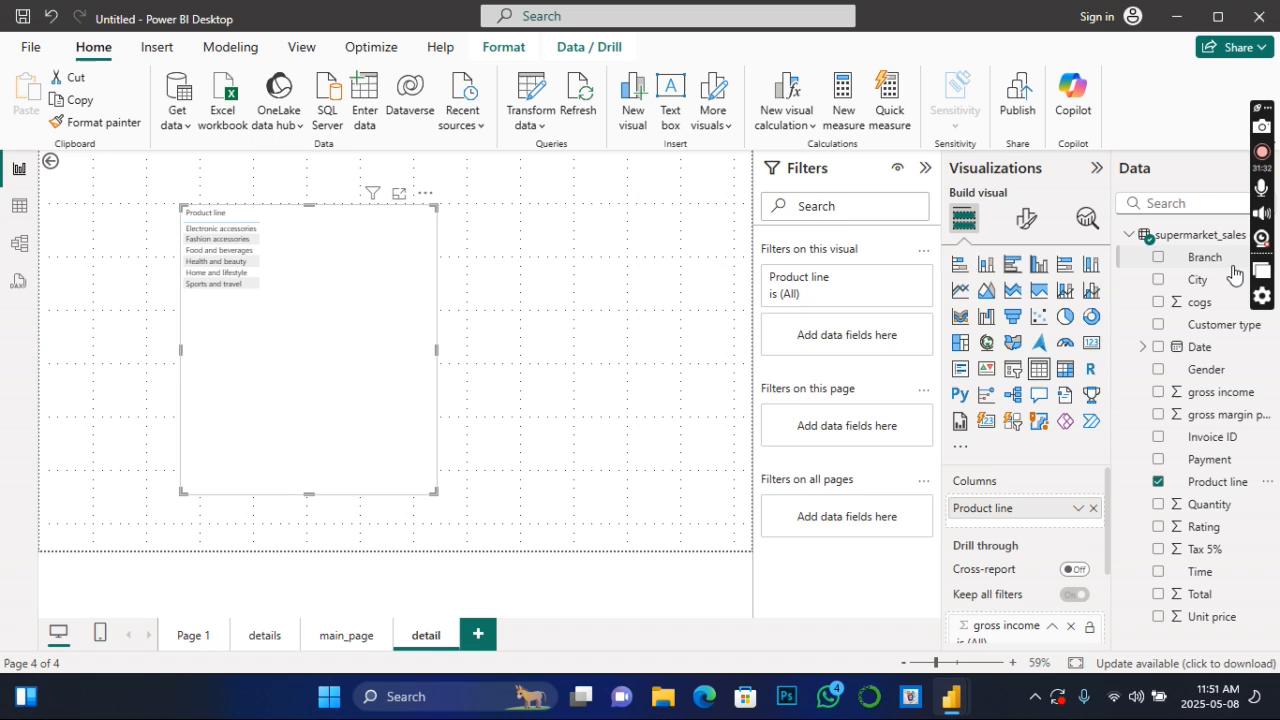
click(1159, 392)
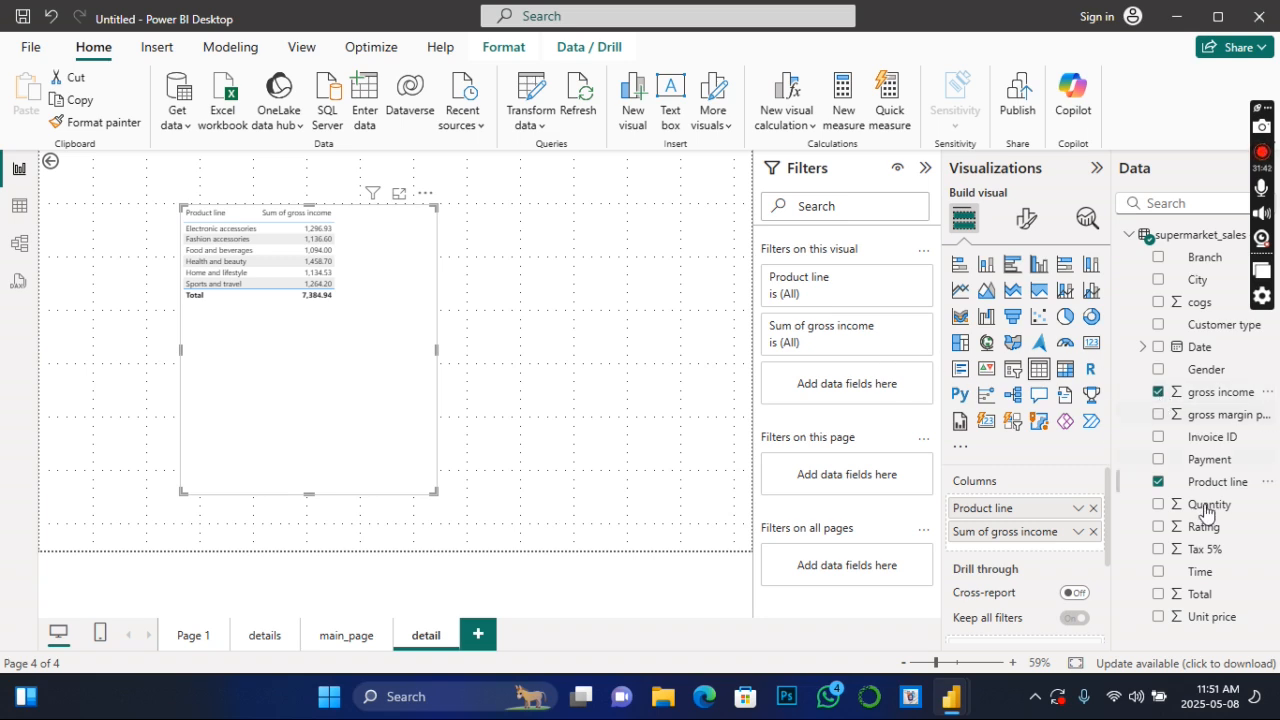
- Examine the detail page's drill-through fields and use the back arrow to recheck the city chart on main_page before reopening the detail page
scroll(1050, 620, down, 3)
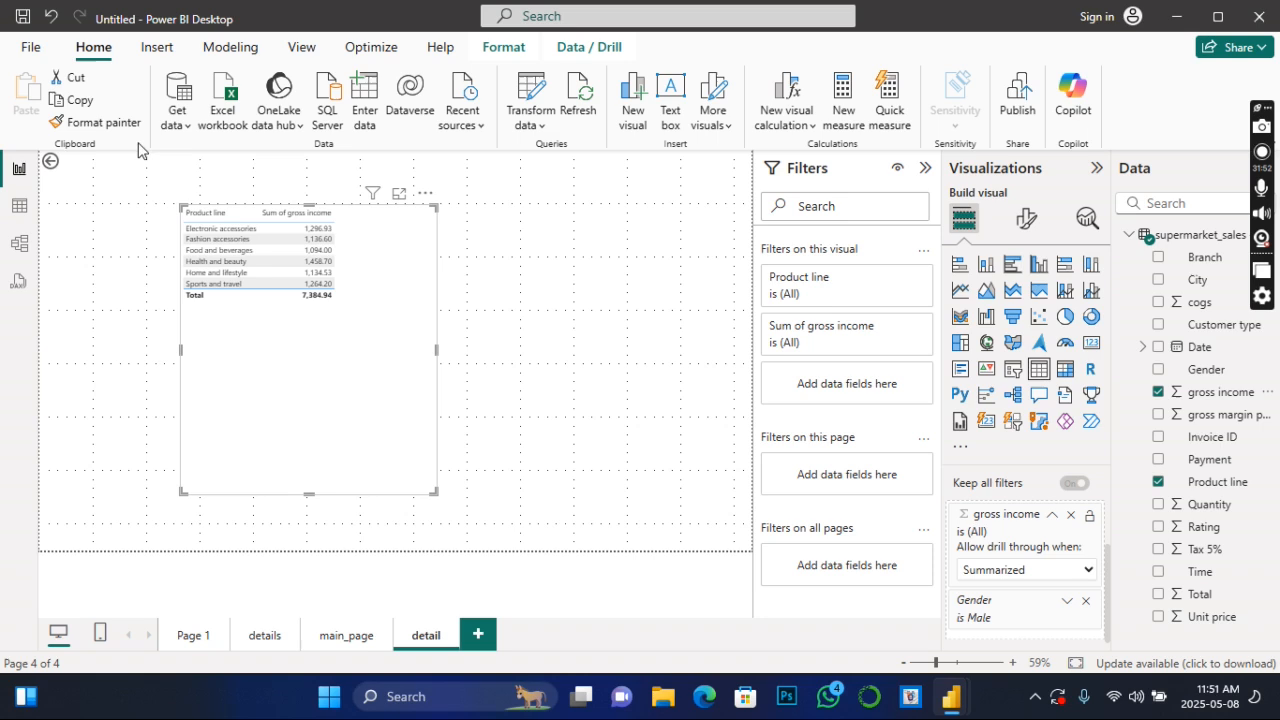
ctrl+click(47, 164)
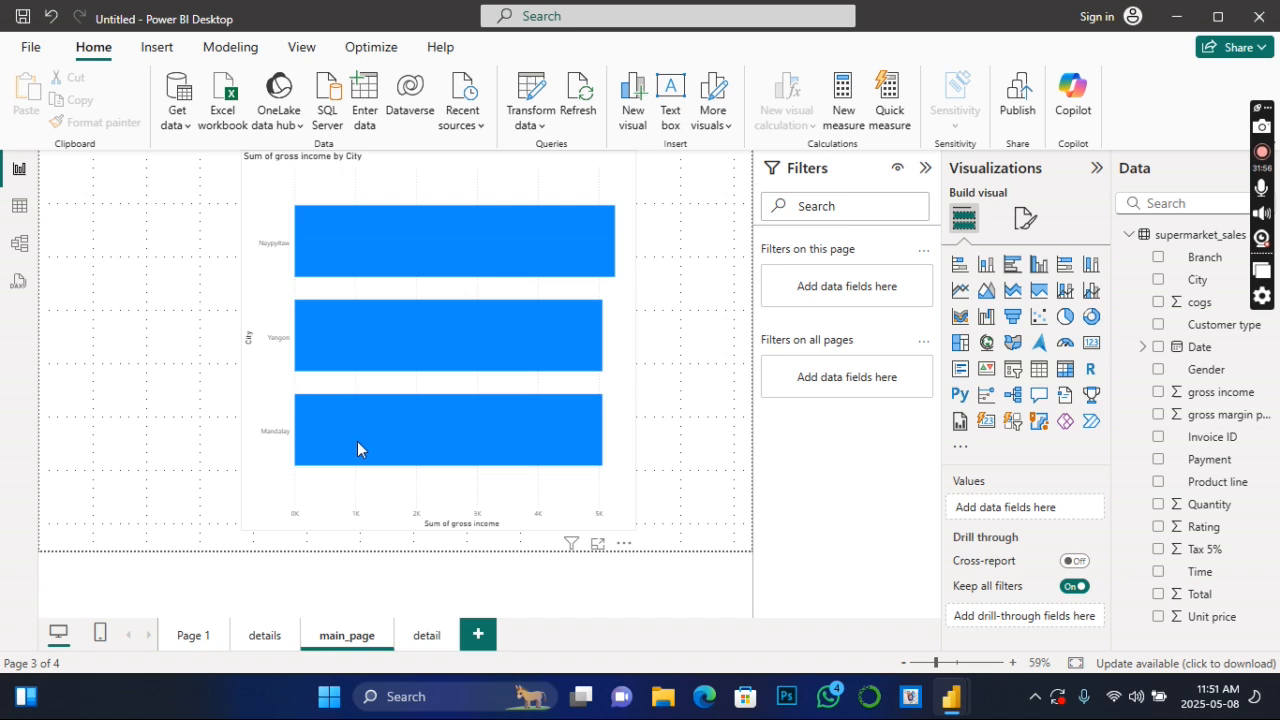
click(421, 638)
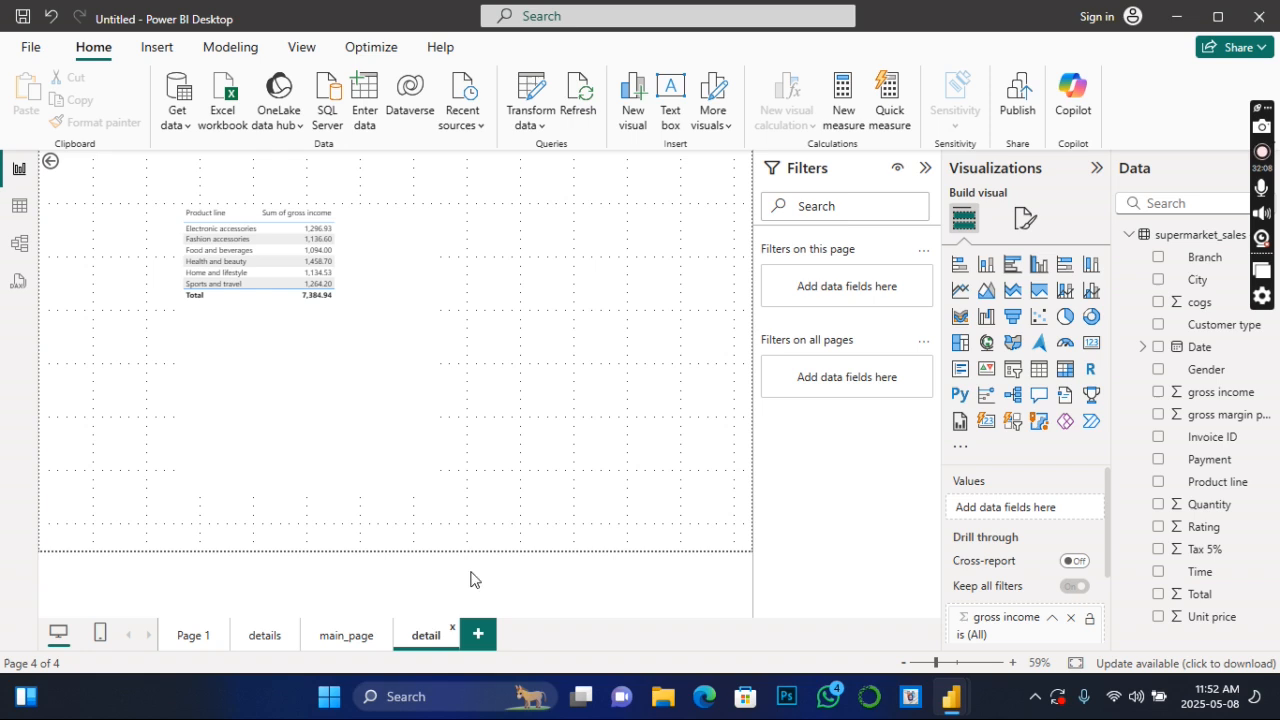
- Drill through from the Naypyitaw bar of the city chart on main_page to the detail page
click(362, 642)
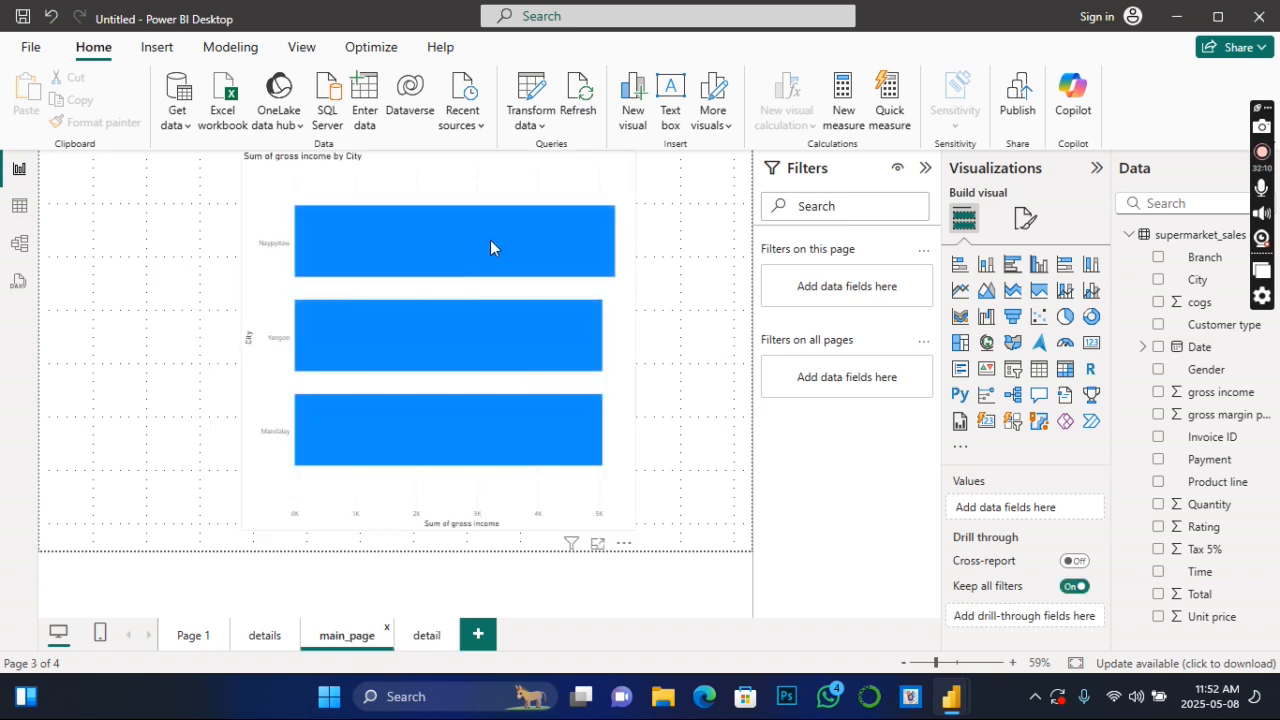
mouse_move(490, 240)
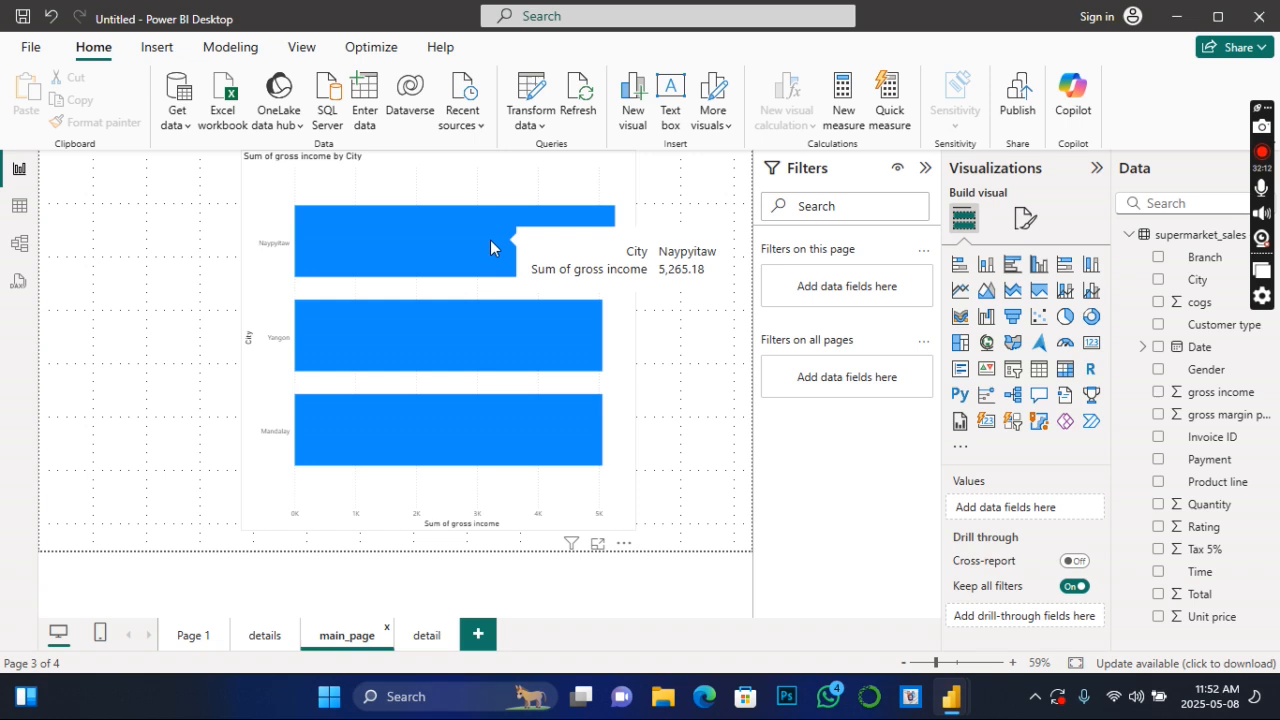
right_click(490, 240)
mouse_move(543, 390)
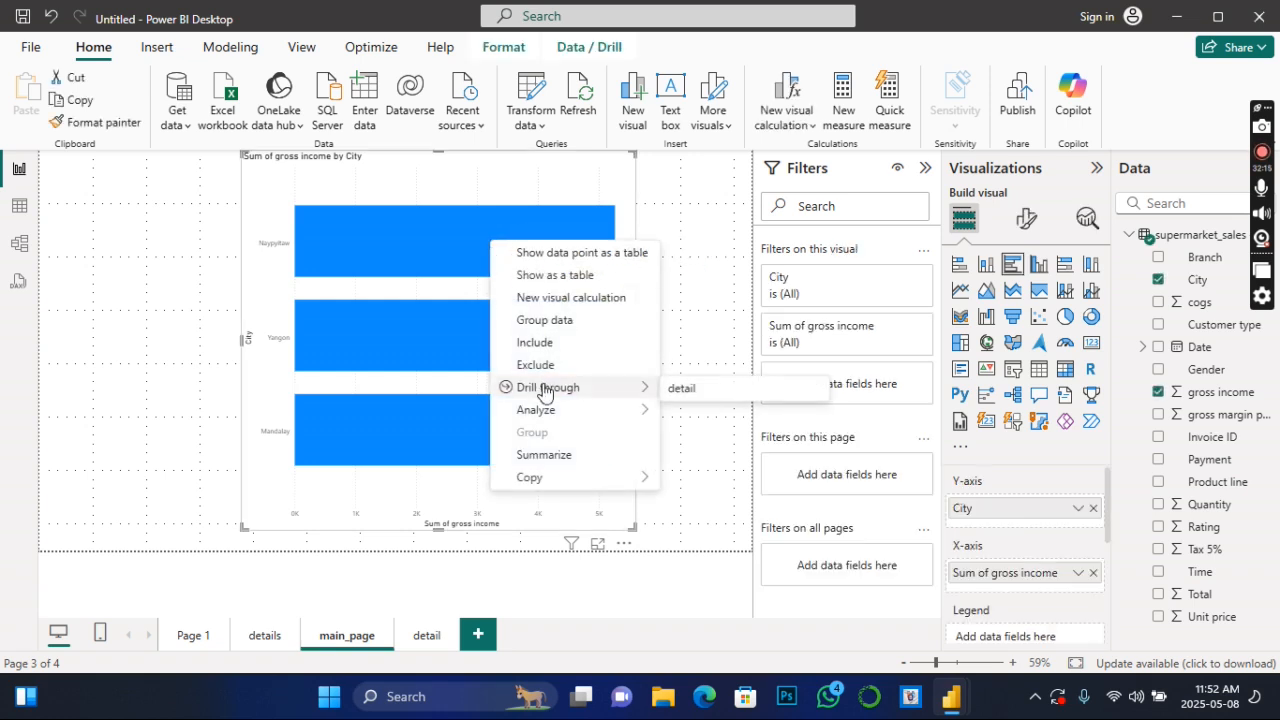
click(690, 390)
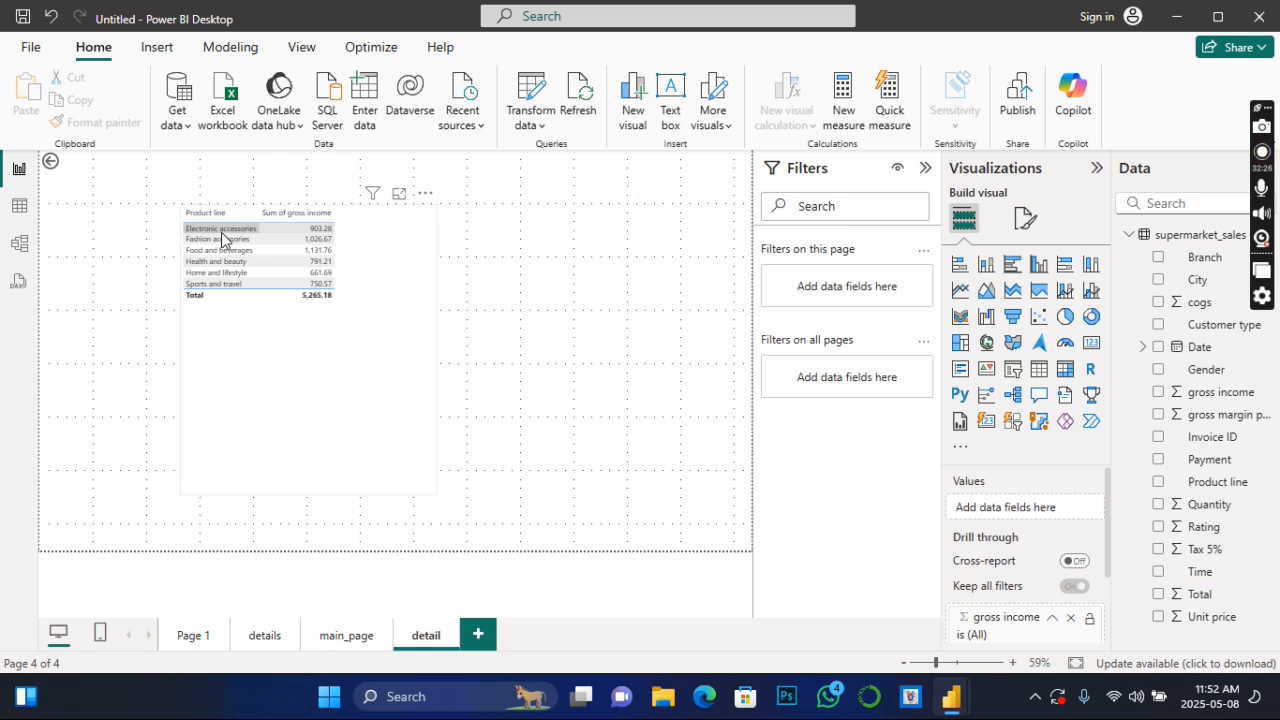
- Compare the Naypyitaw bar of the city chart on main_page with the detail page's product line table
click(347, 636)
mouse_move(340, 243)
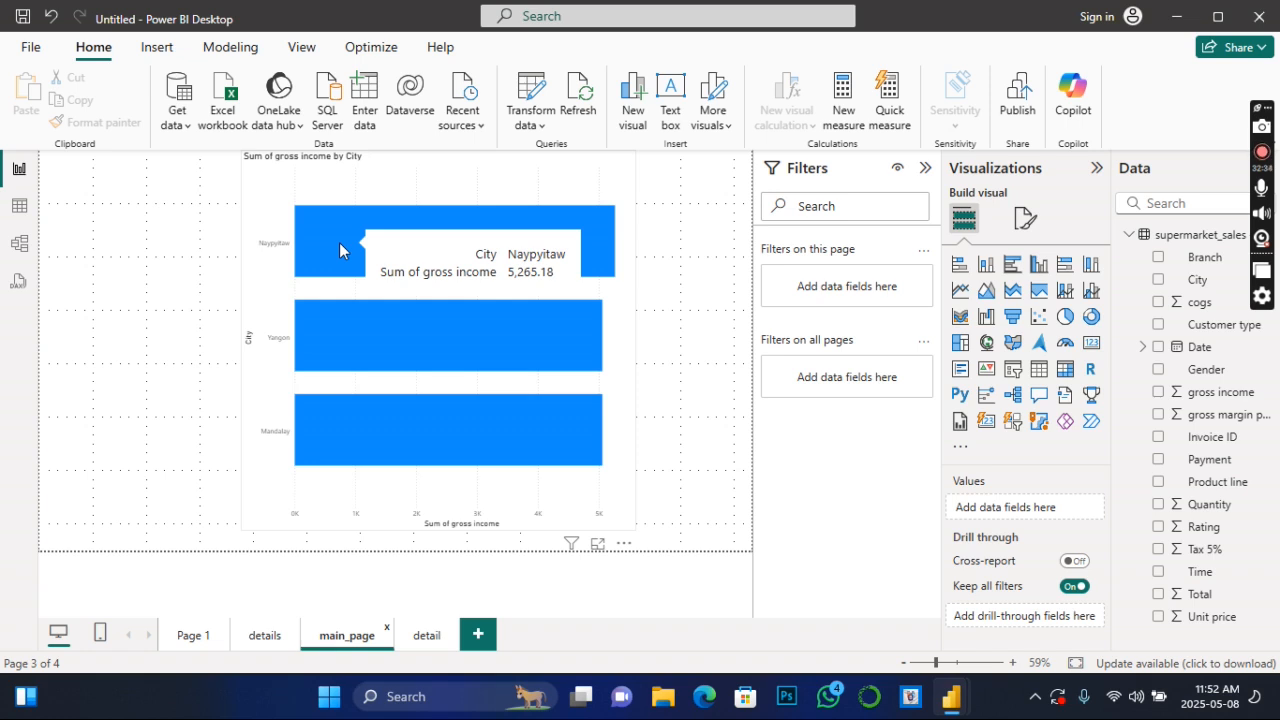
click(426, 635)
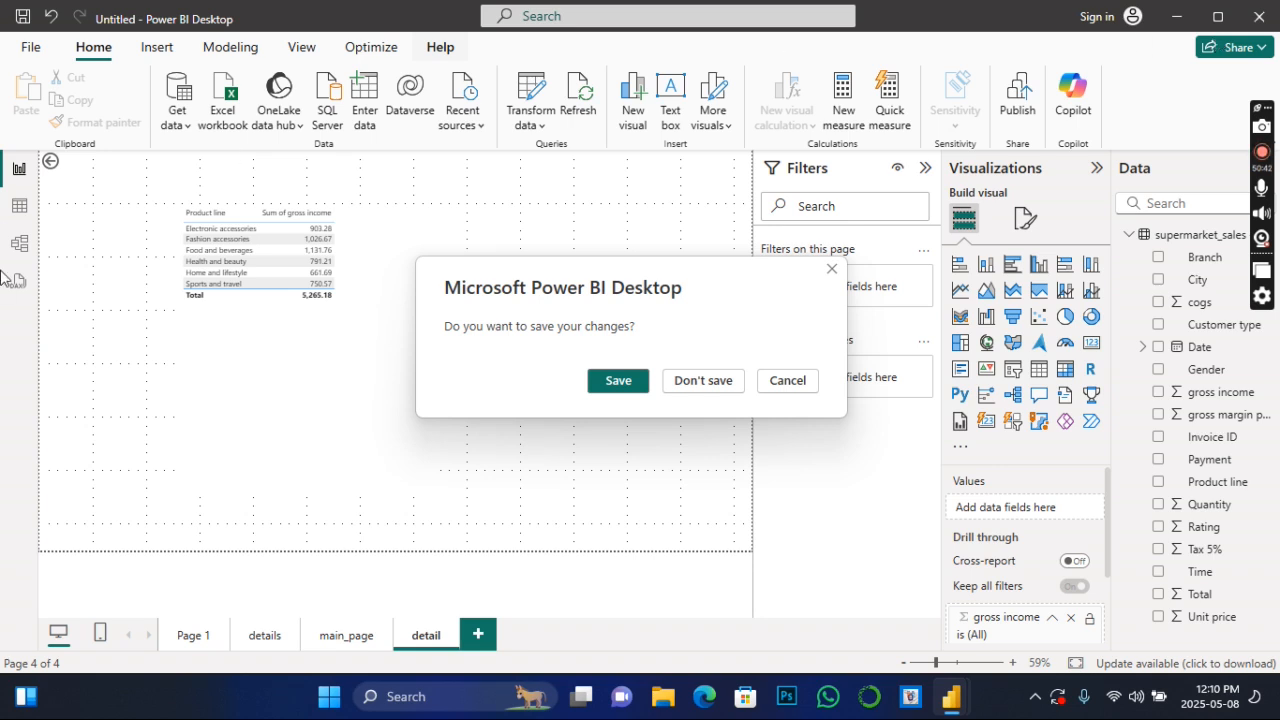
- Discard the report's unsaved changes when closing it
click(716, 387)
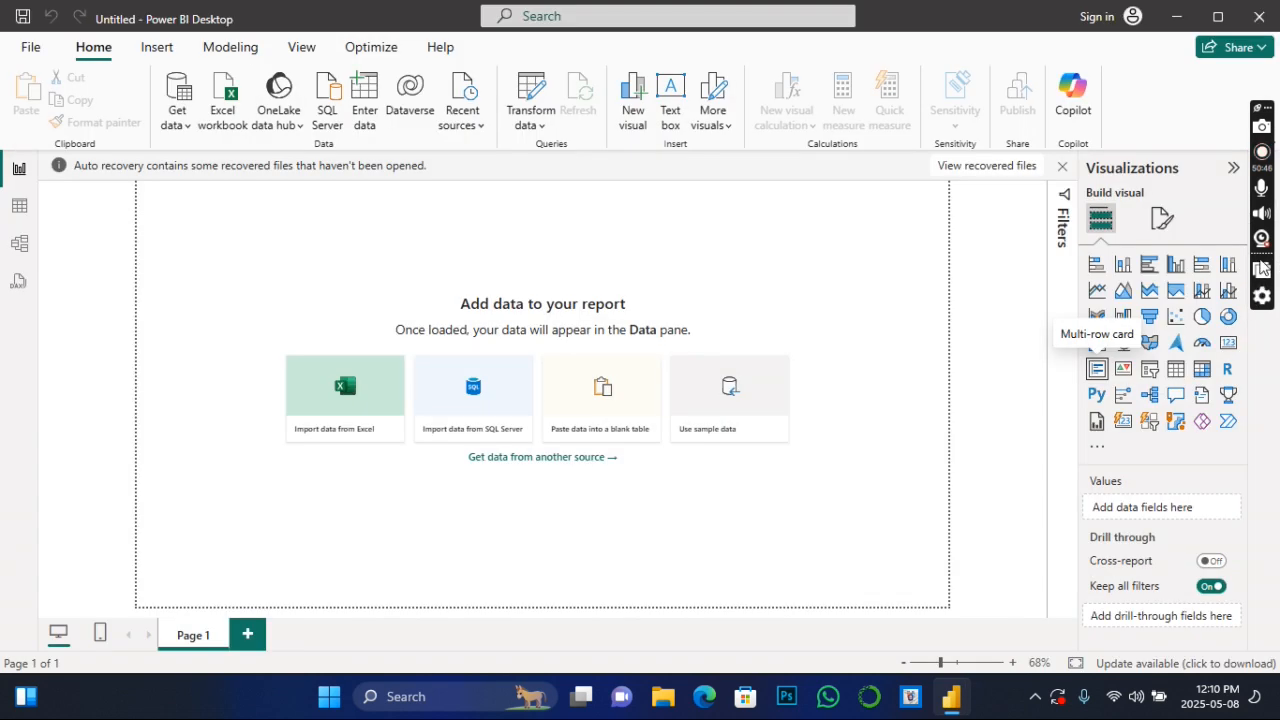
- Switch to the ScreenRec gallery and open the recording 08.05.2025_11.19.41_REC in the video player
click(1262, 270)
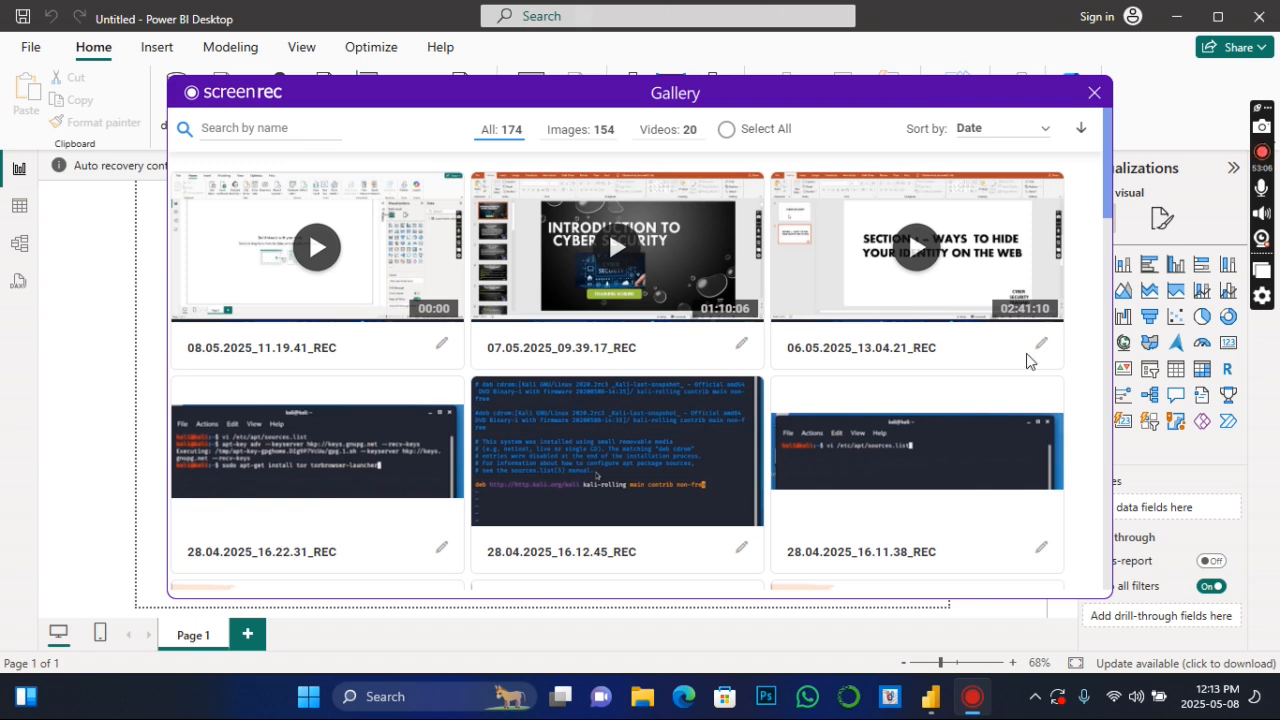
mouse_move(313, 220)
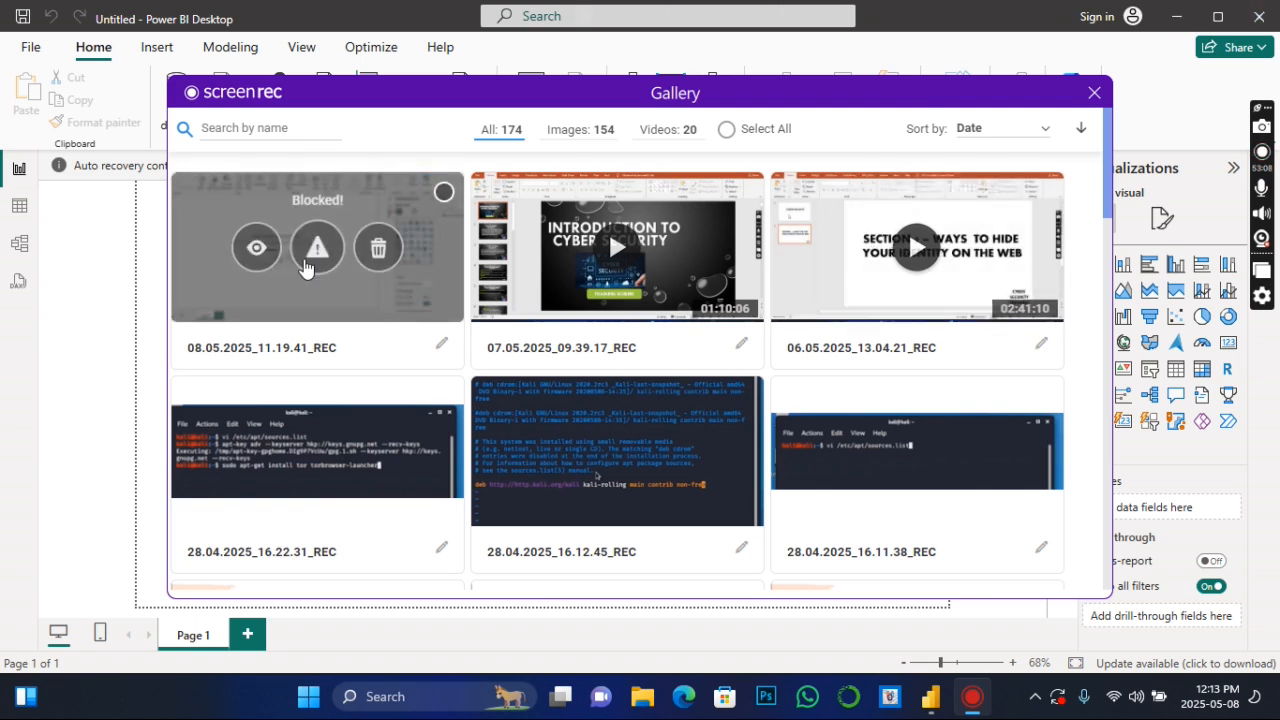
click(257, 250)
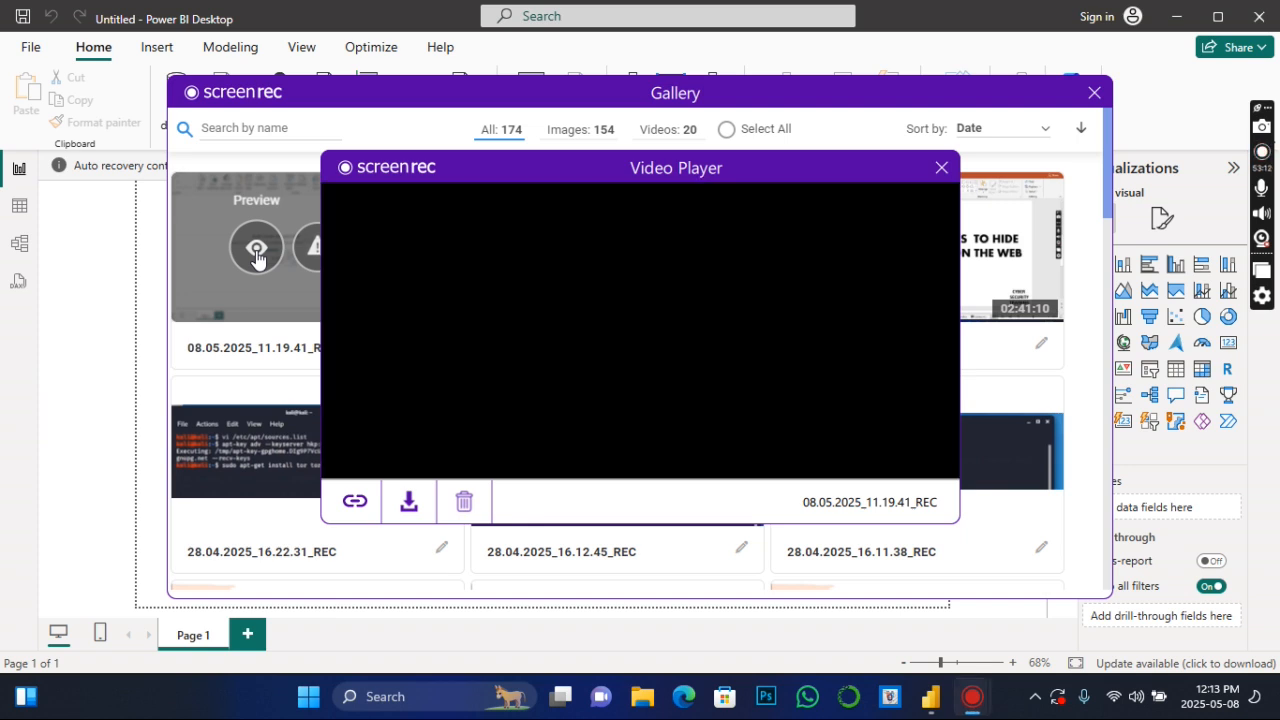
- Download the recording as an MP4 to the Desktop under the file name FINAL POWERBI CLASS
click(408, 501)
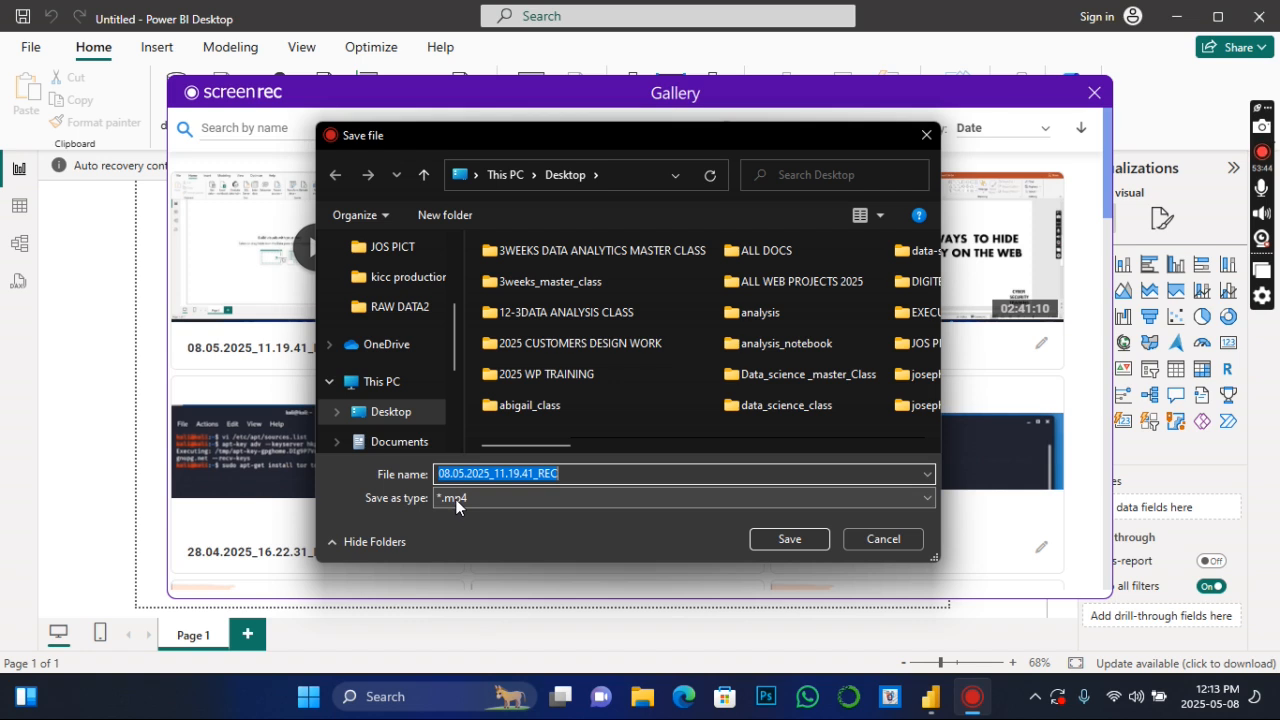
text(F)
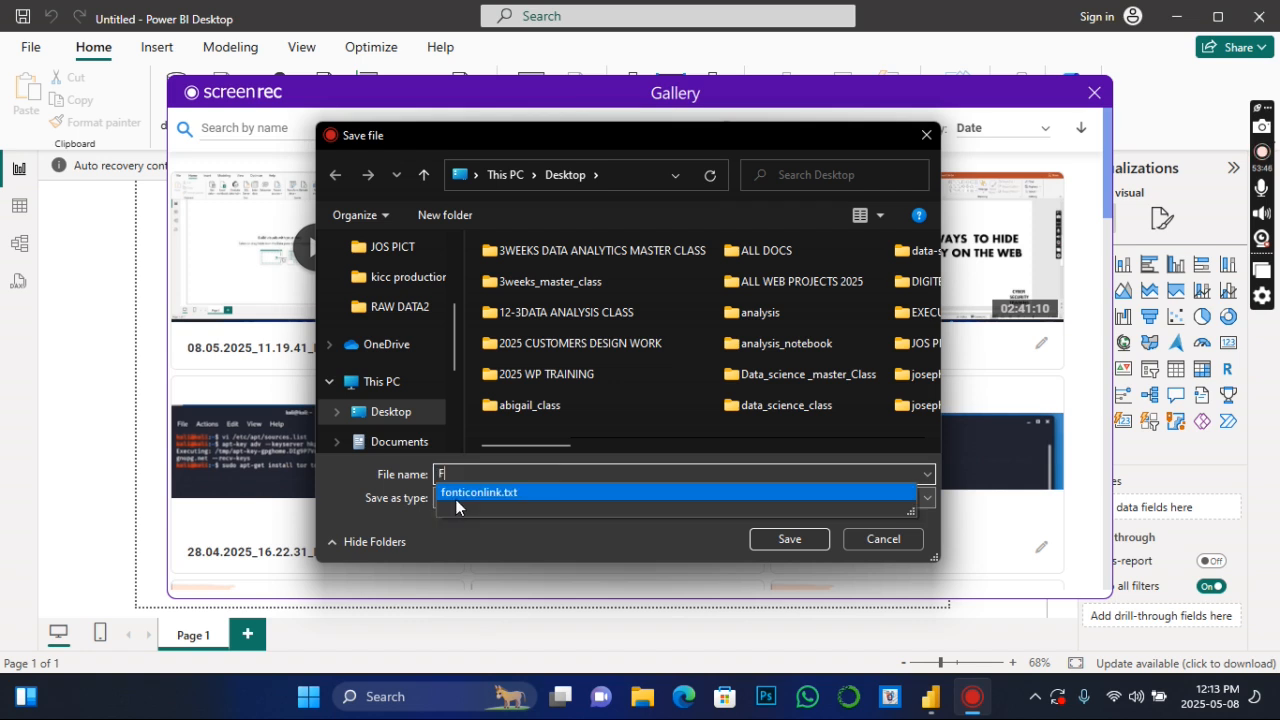
text(INA)
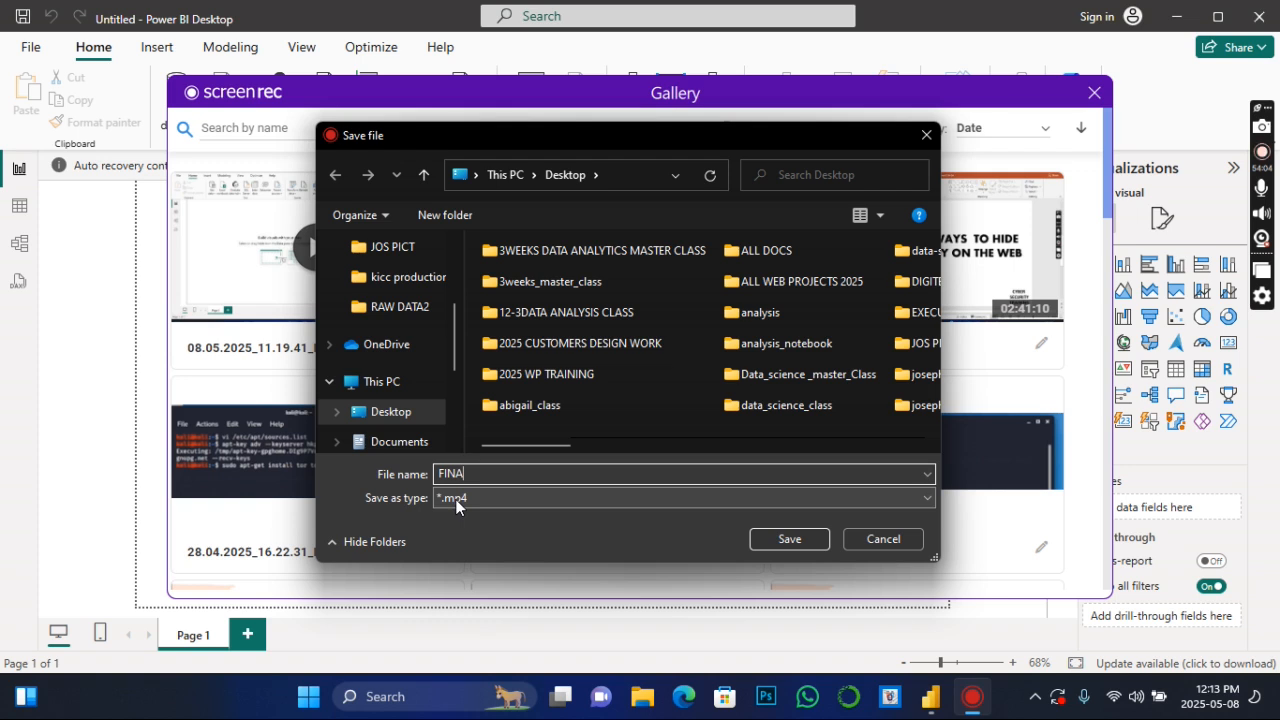
text(L)
text(POWERBI)
text(CLASS)
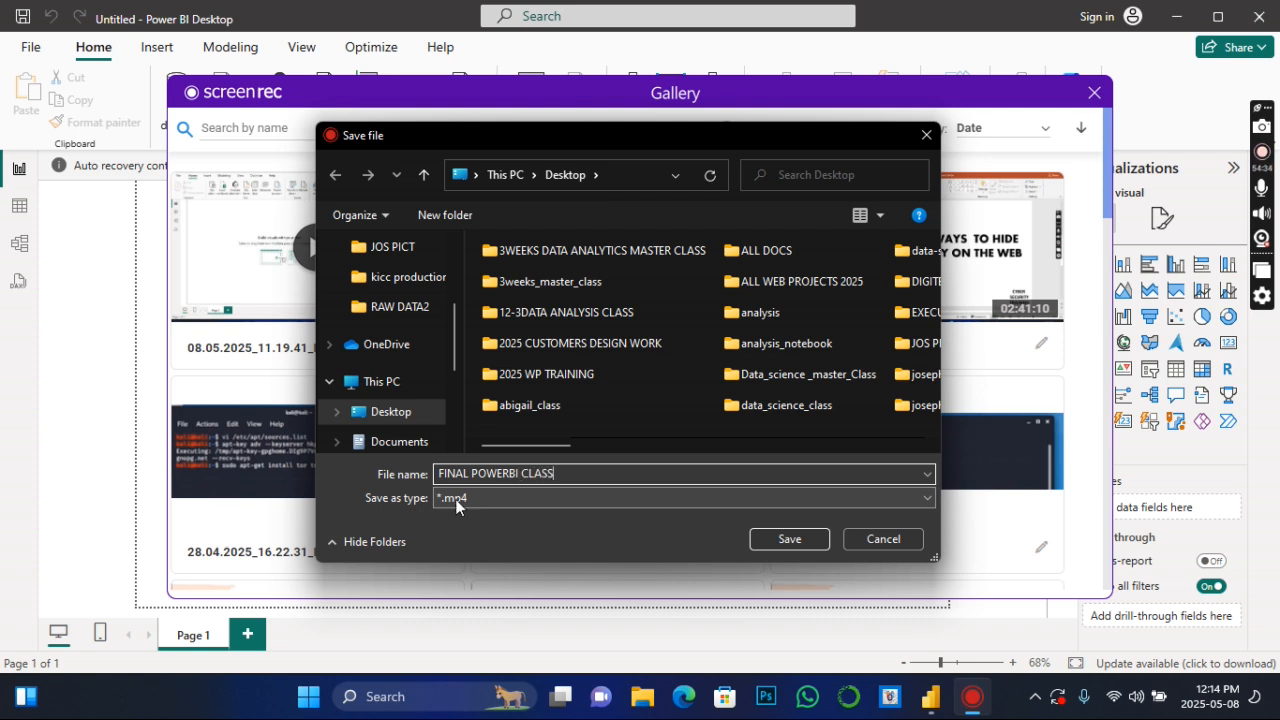